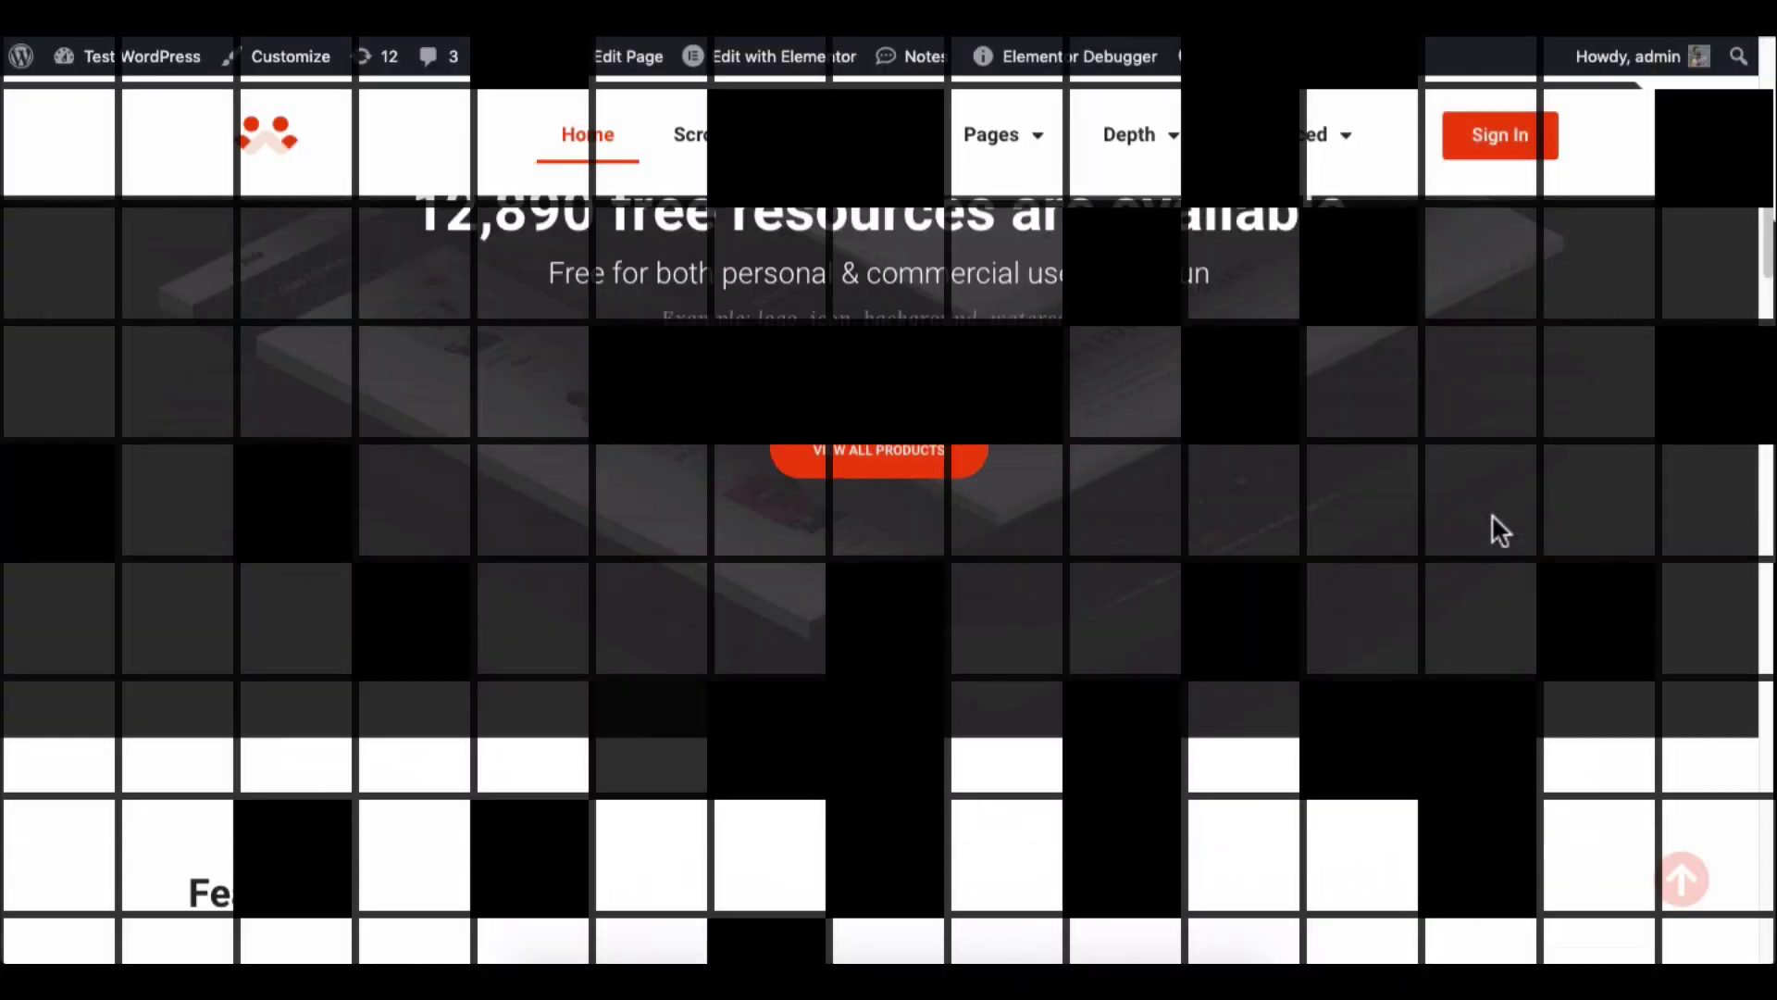
Look through the Home page down to the footer and return to its beginning with the scroll-to-top button.
scroll(1492, 518, "down", 5)
scroll(1493, 518, "down", 10)
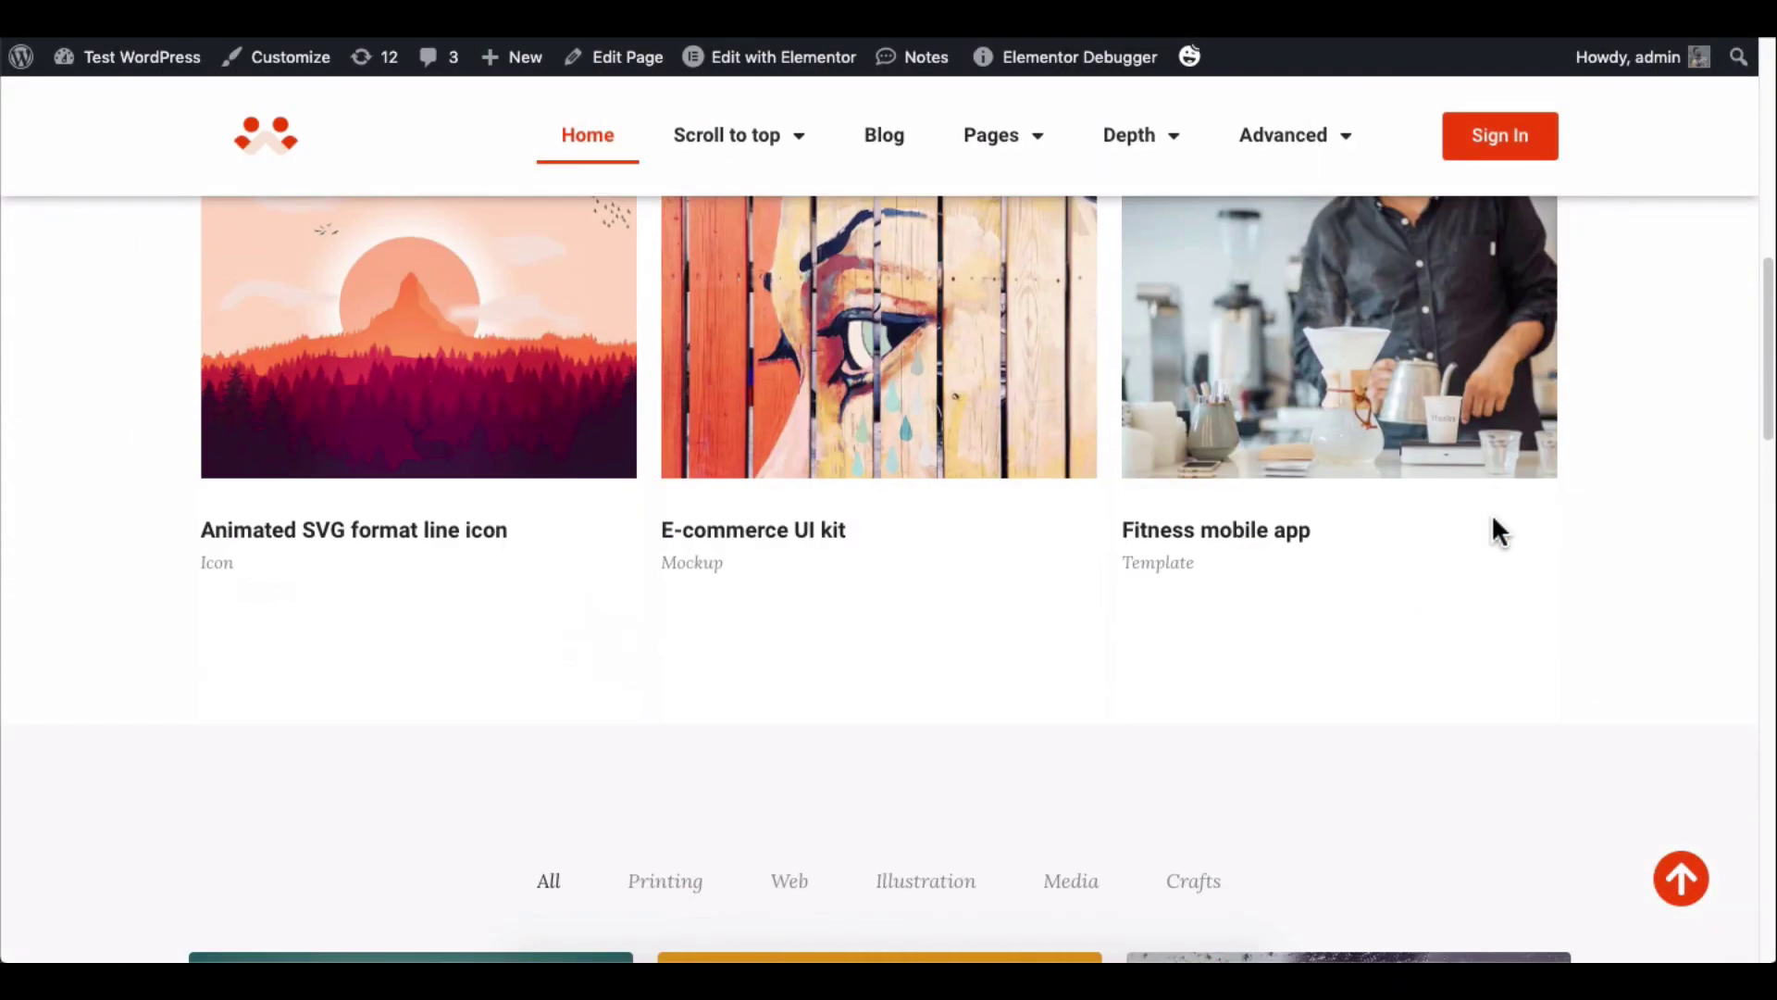
scroll(1493, 518, "down", 15)
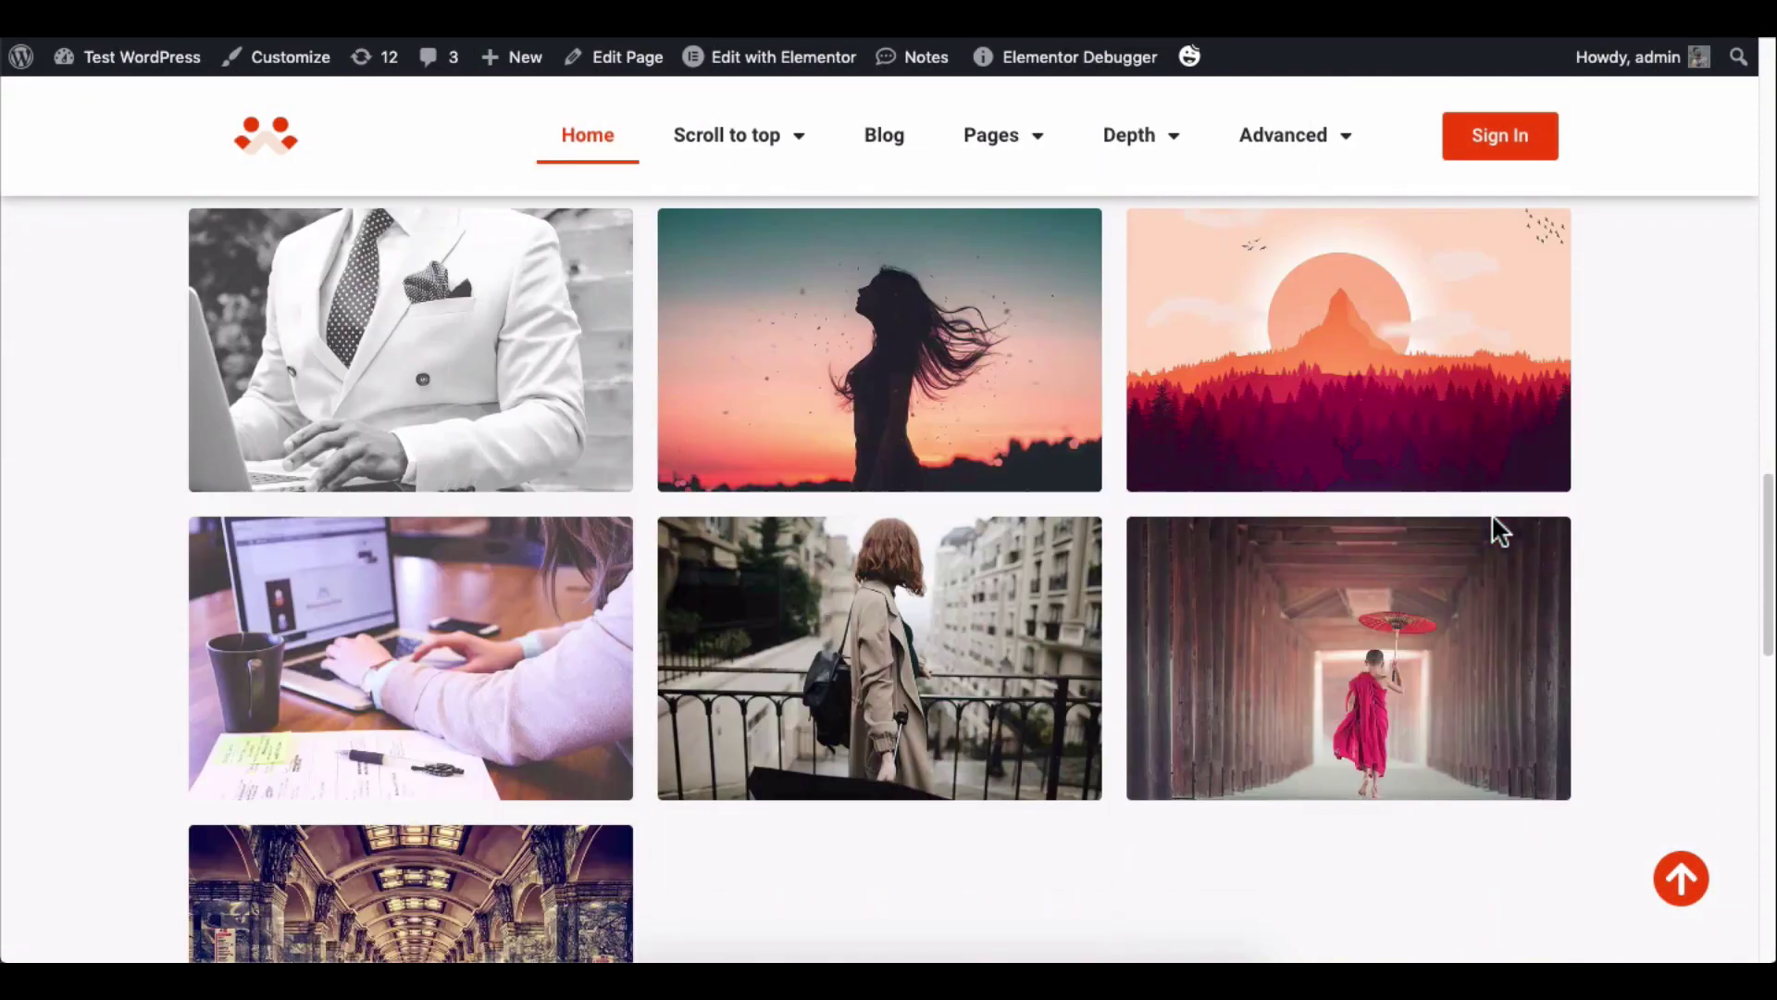
scroll(1494, 530, "down", 3)
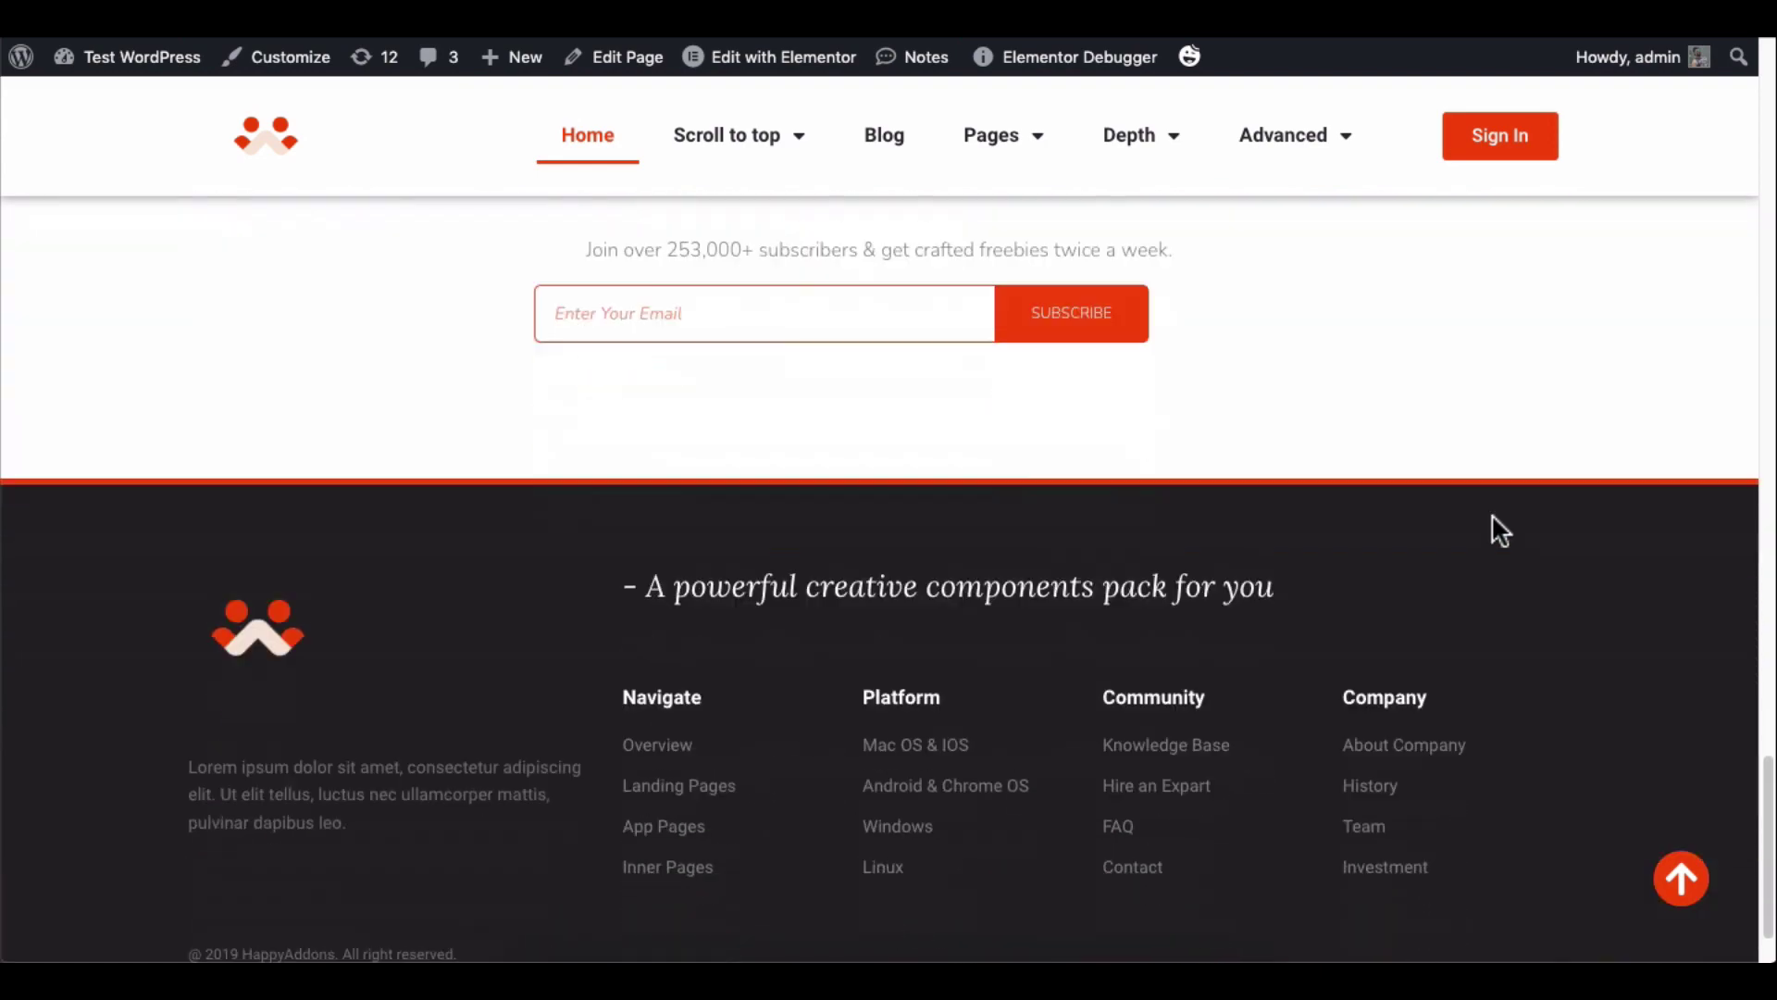
left_click(1680, 879)
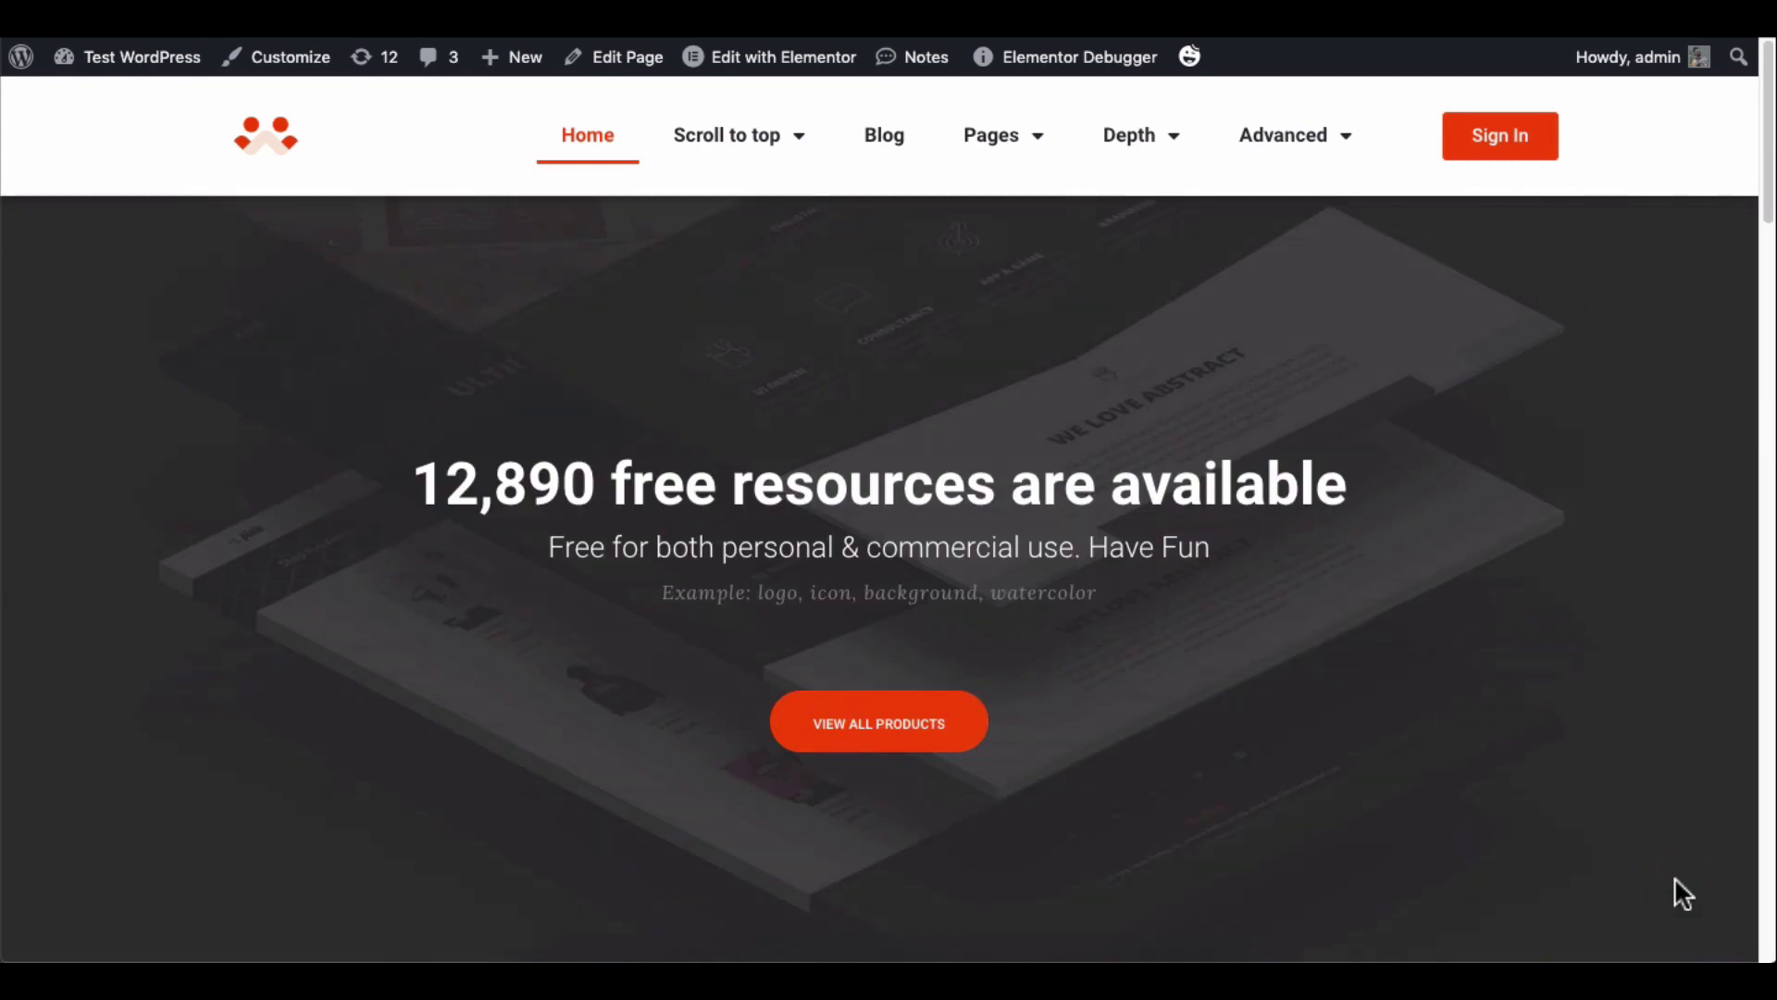
Open the Blog page, view it down to the footer, and return to the start with the scroll-to-top button.
left_click(898, 146)
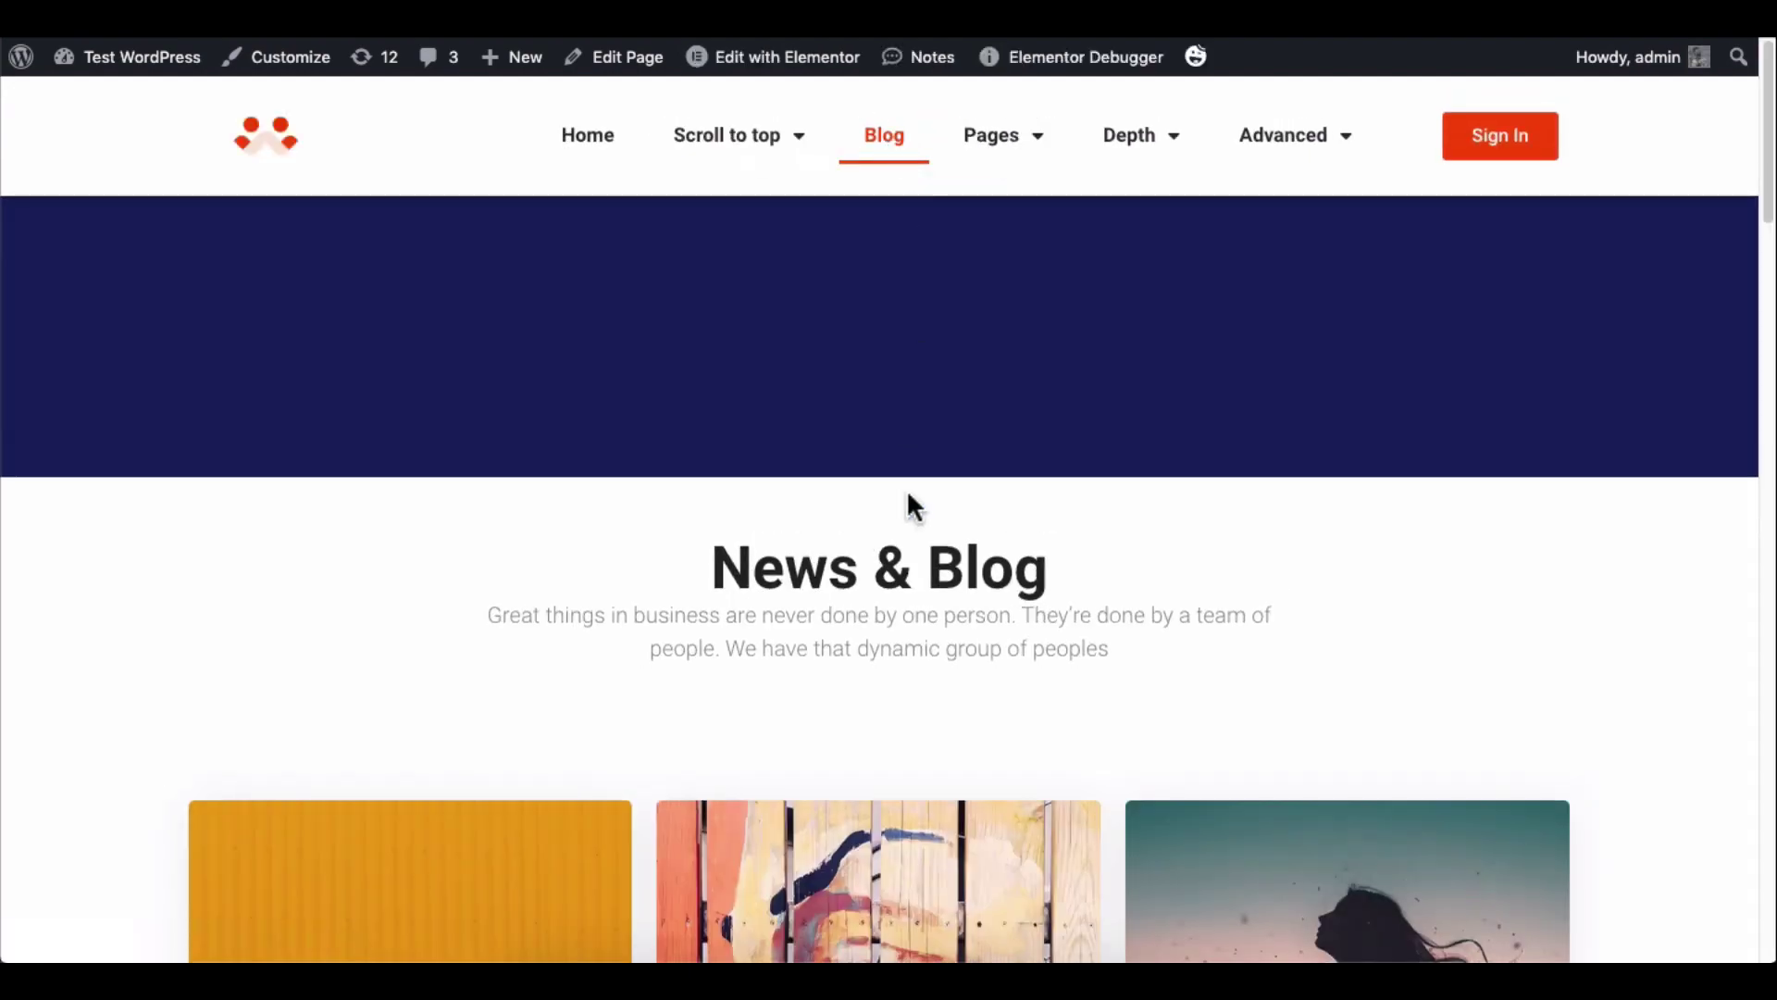
scroll(908, 499, "down", 10)
scroll(907, 489, "down", 15)
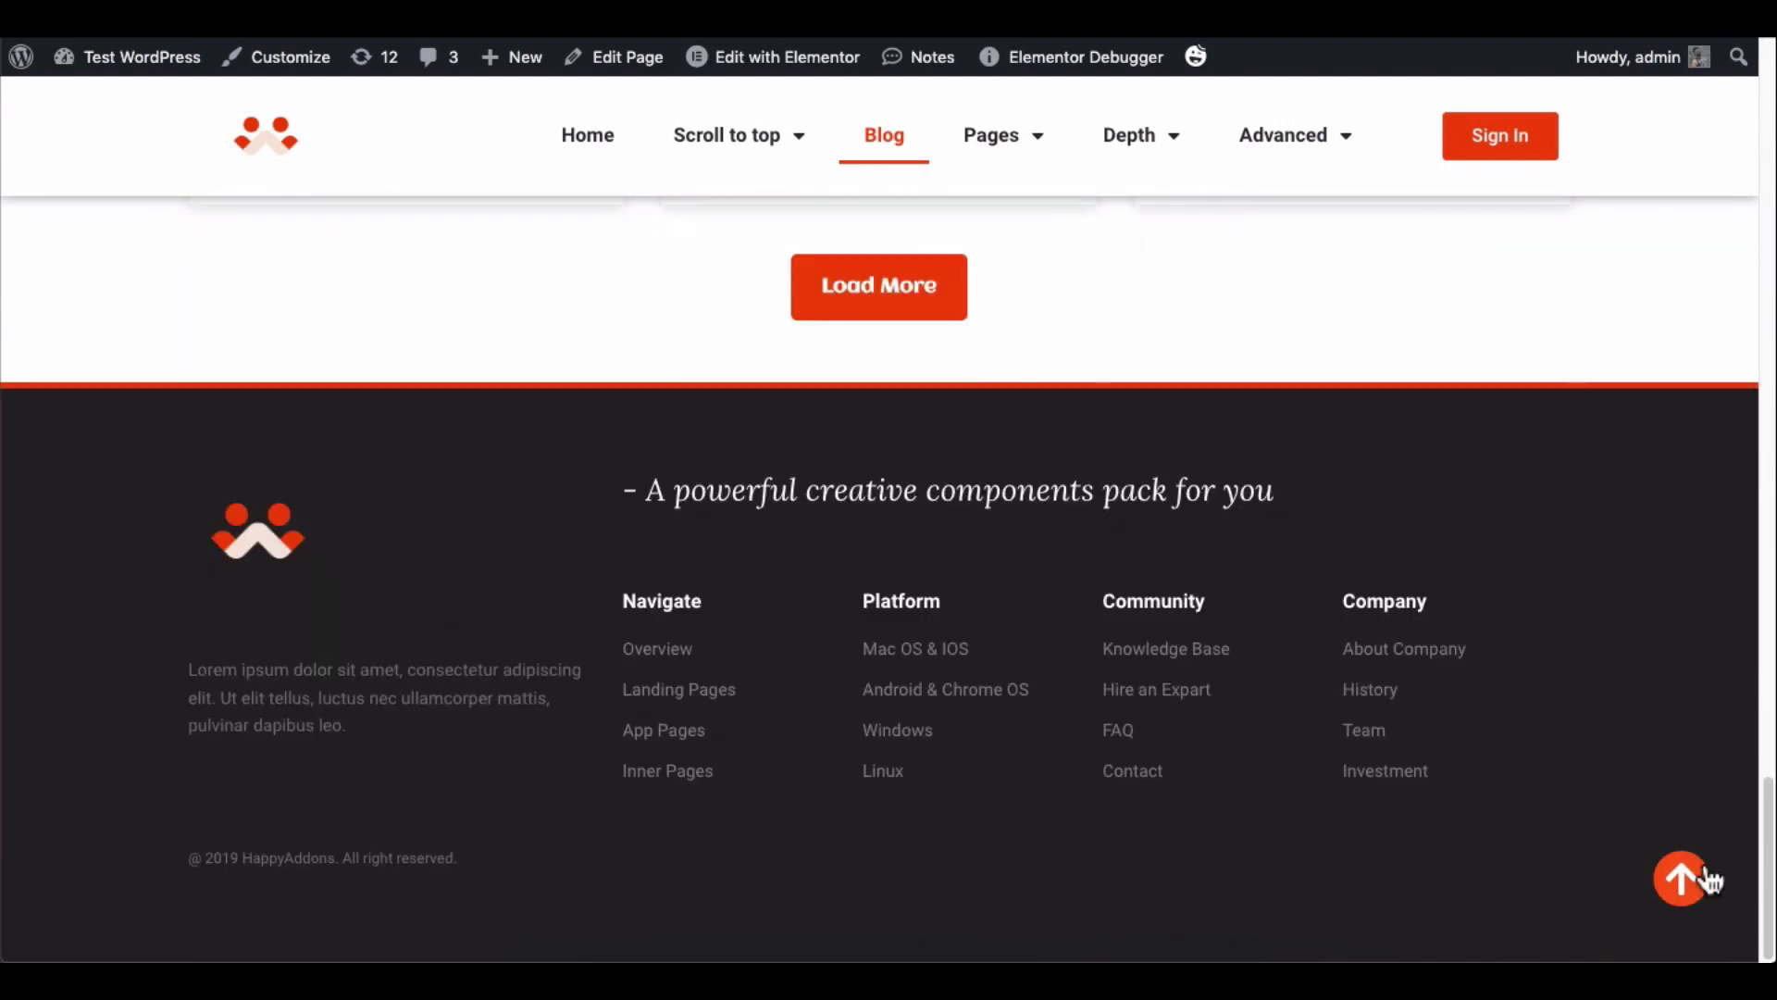
left_click(1707, 879)
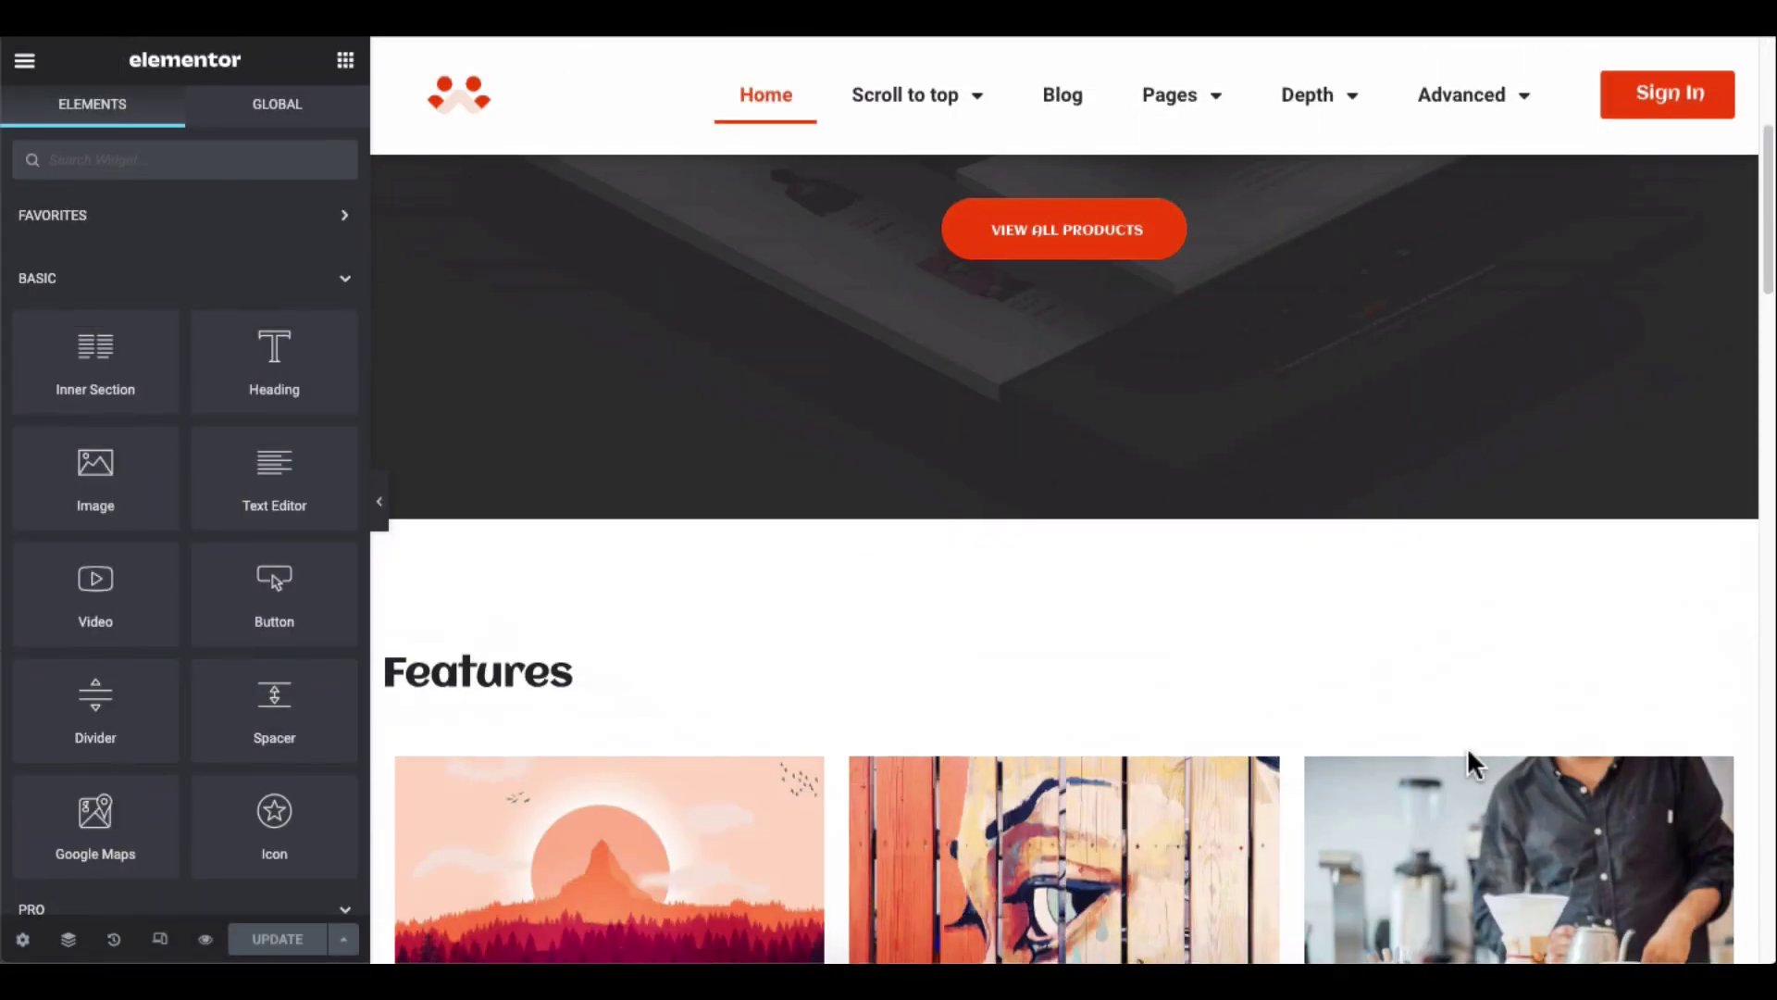
Look through the whole Home page in the Elementor editor preview to check for a scroll-to-top button.
scroll(1468, 746, "down", 8)
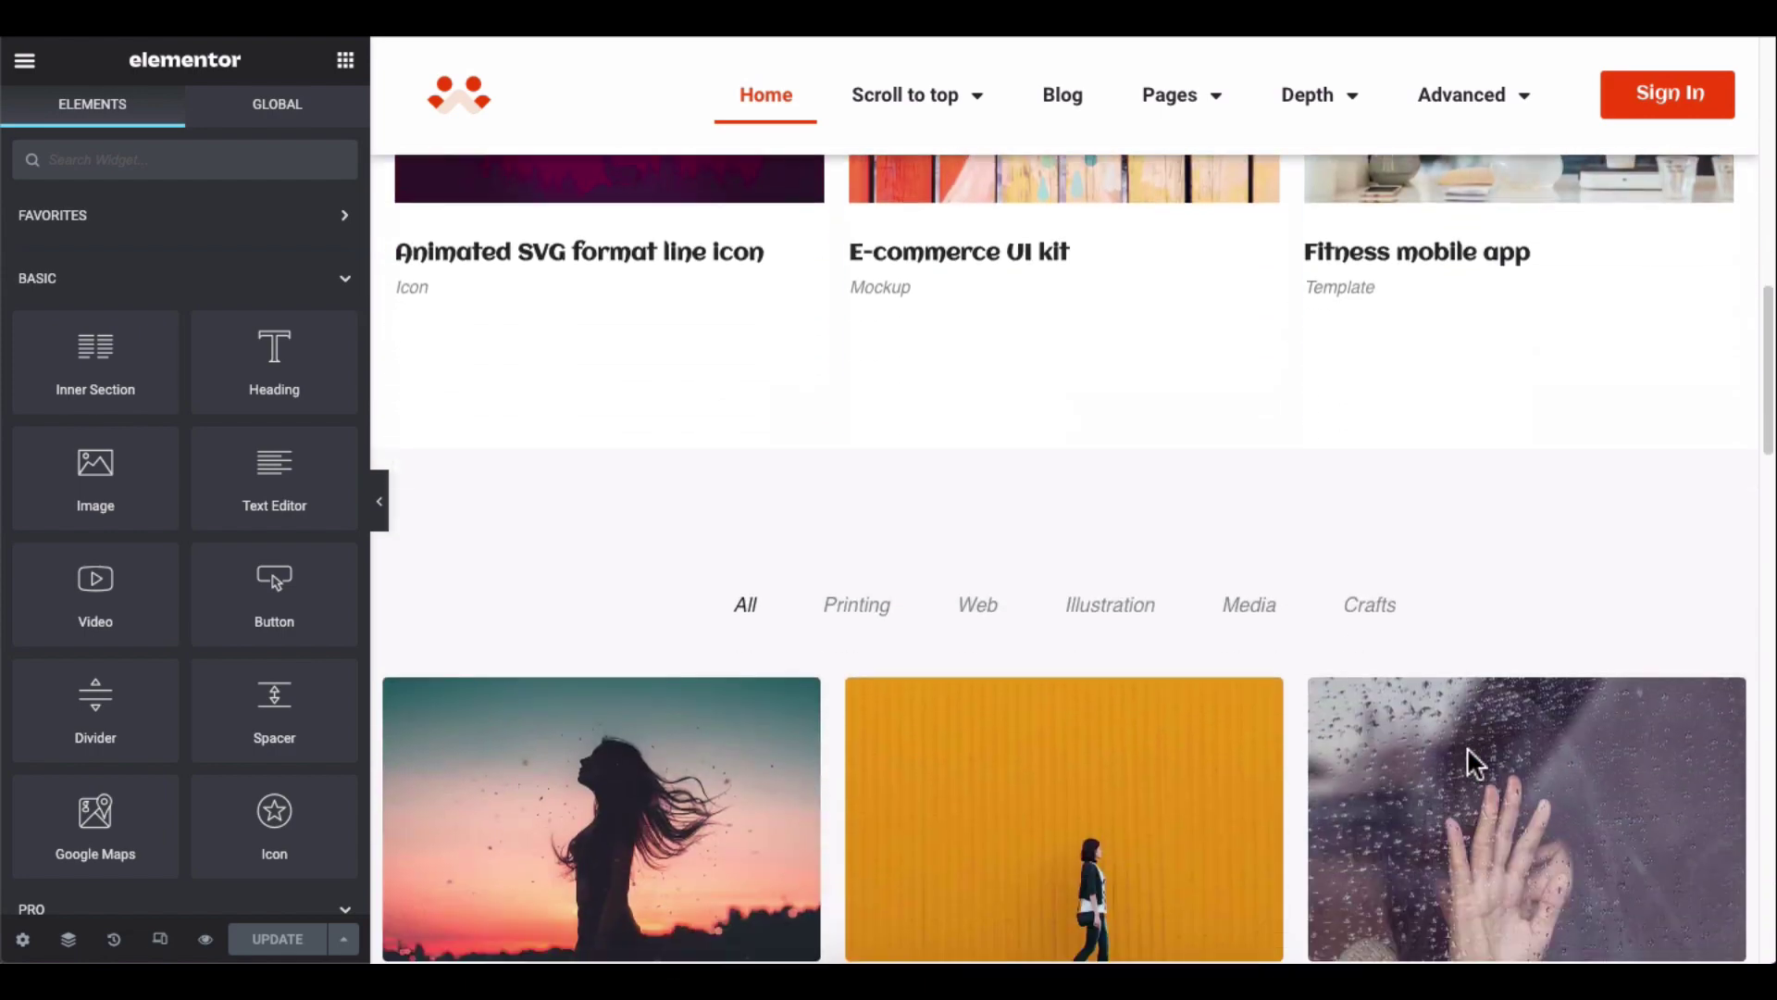
scroll(1468, 746, "down", 10)
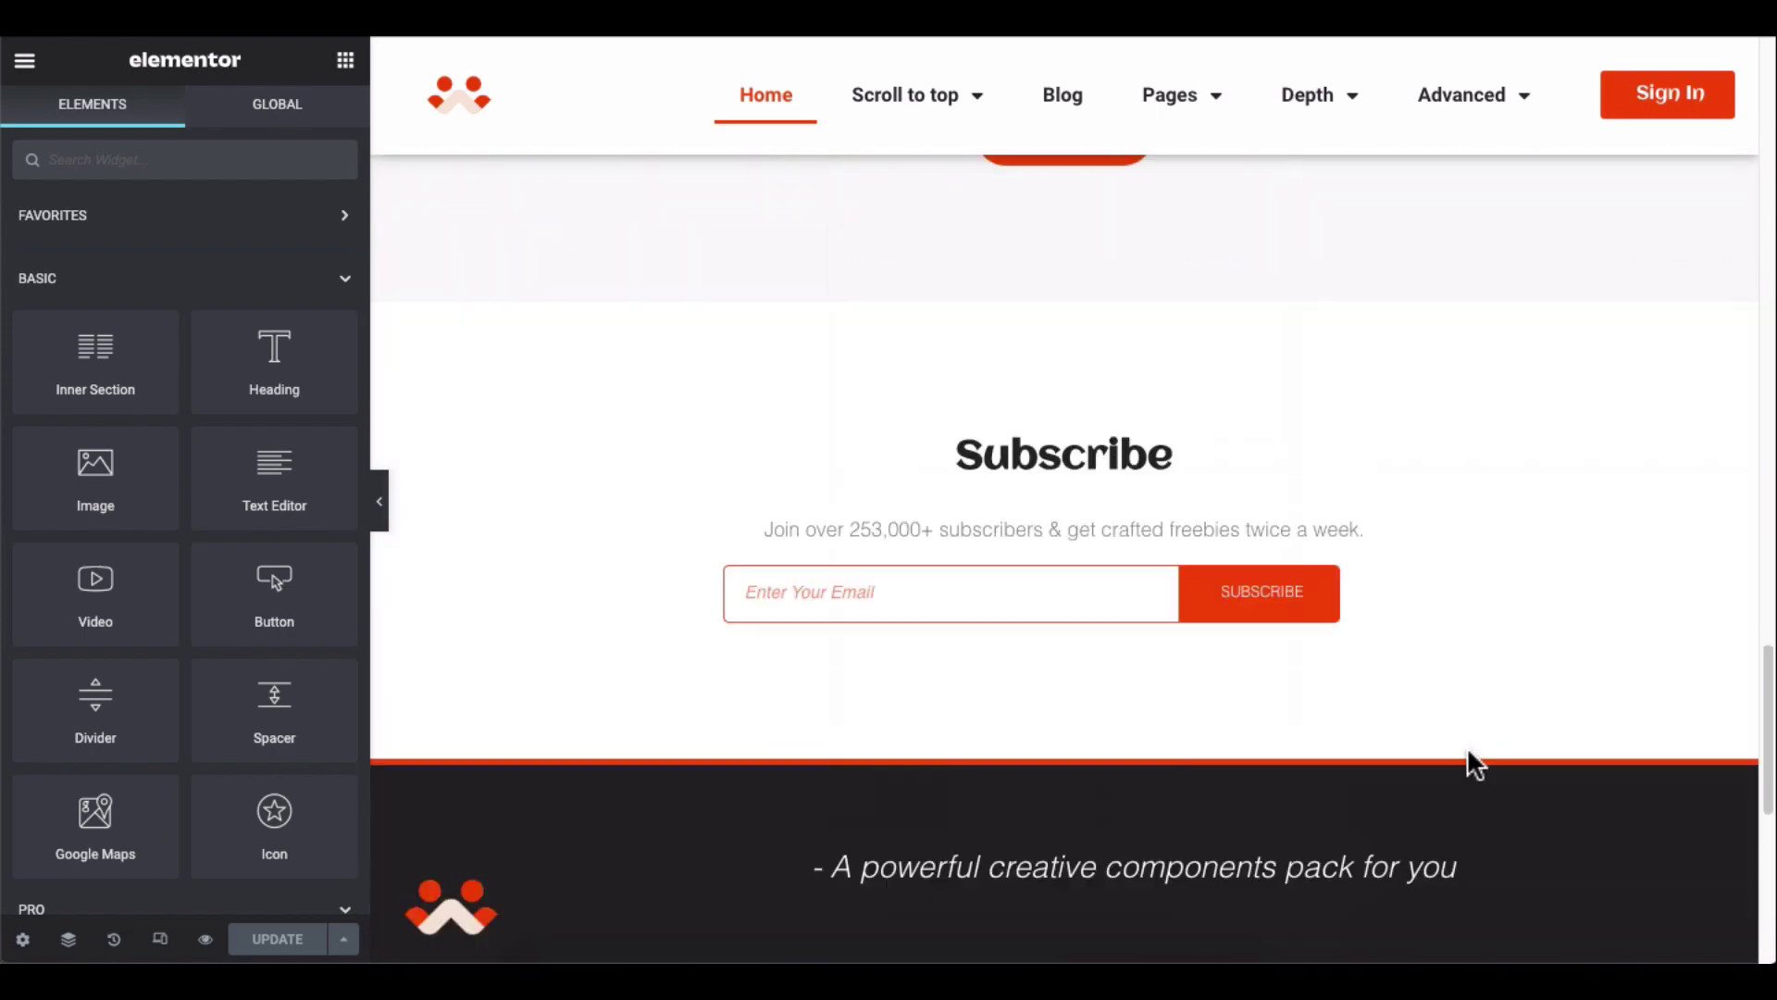
scroll(1468, 751, "down", 3)
scroll(1468, 751, "up", 10)
scroll(1468, 746, "up", 8)
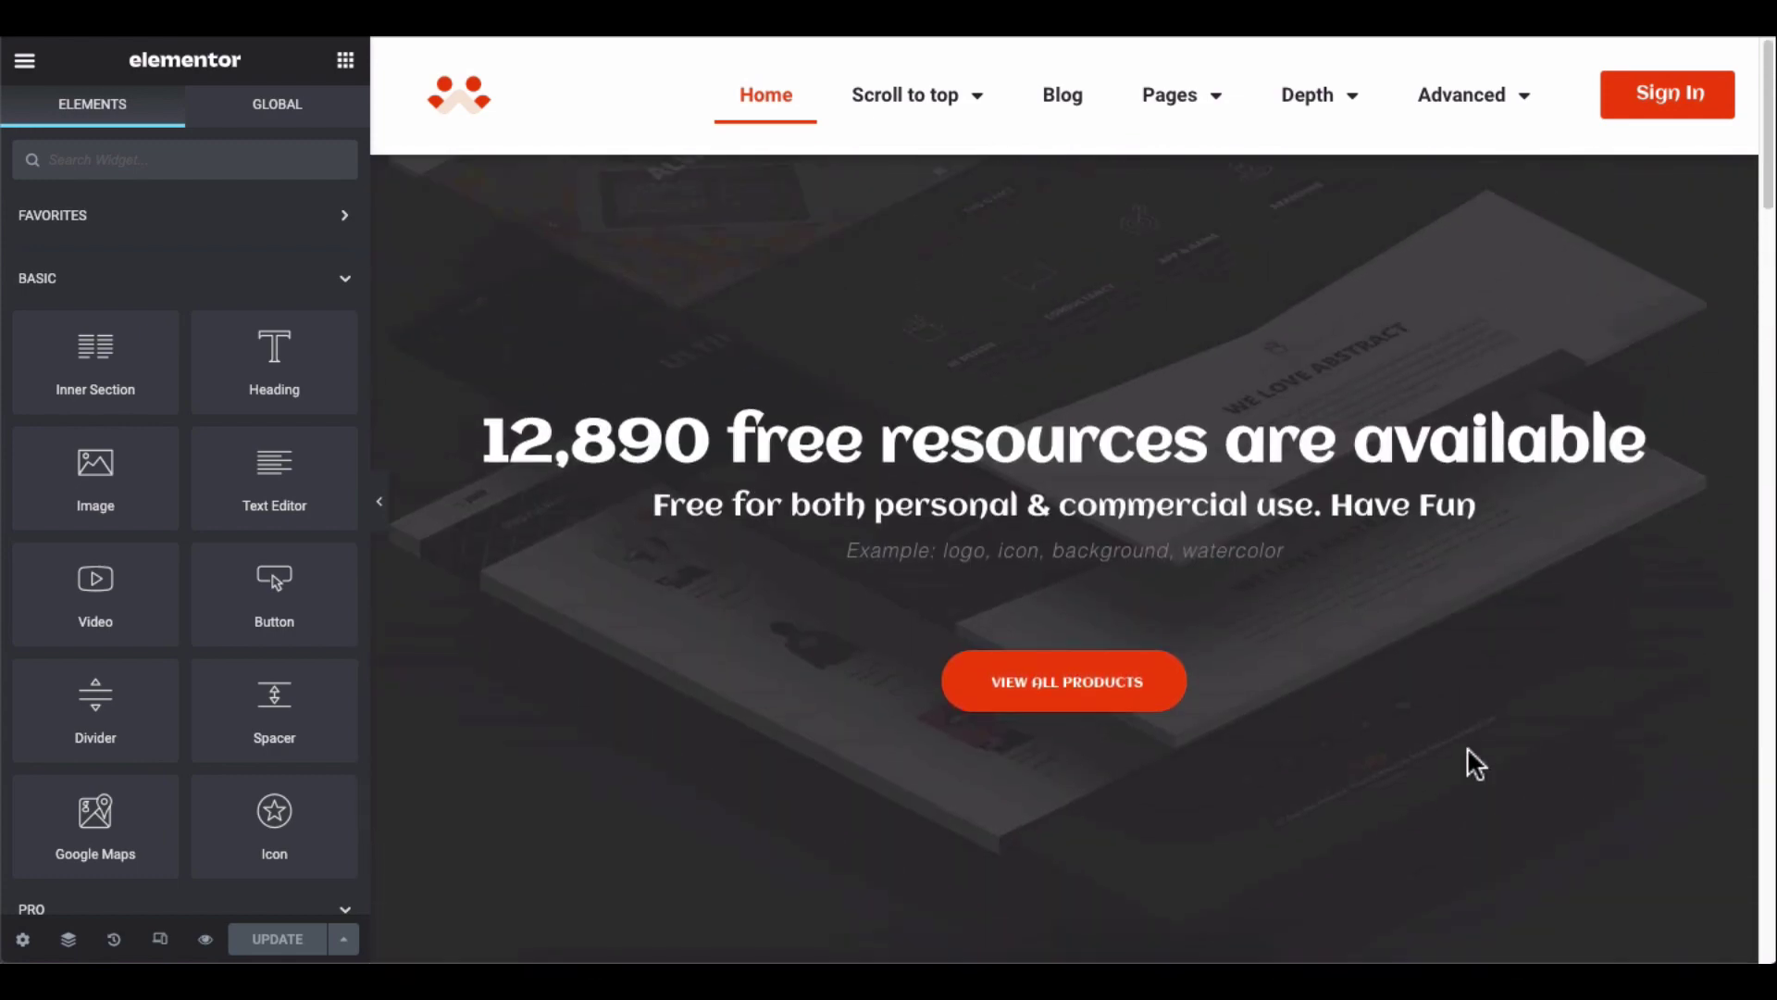
Enable Scroll To Top in the Elementor site settings.
left_click(28, 63)
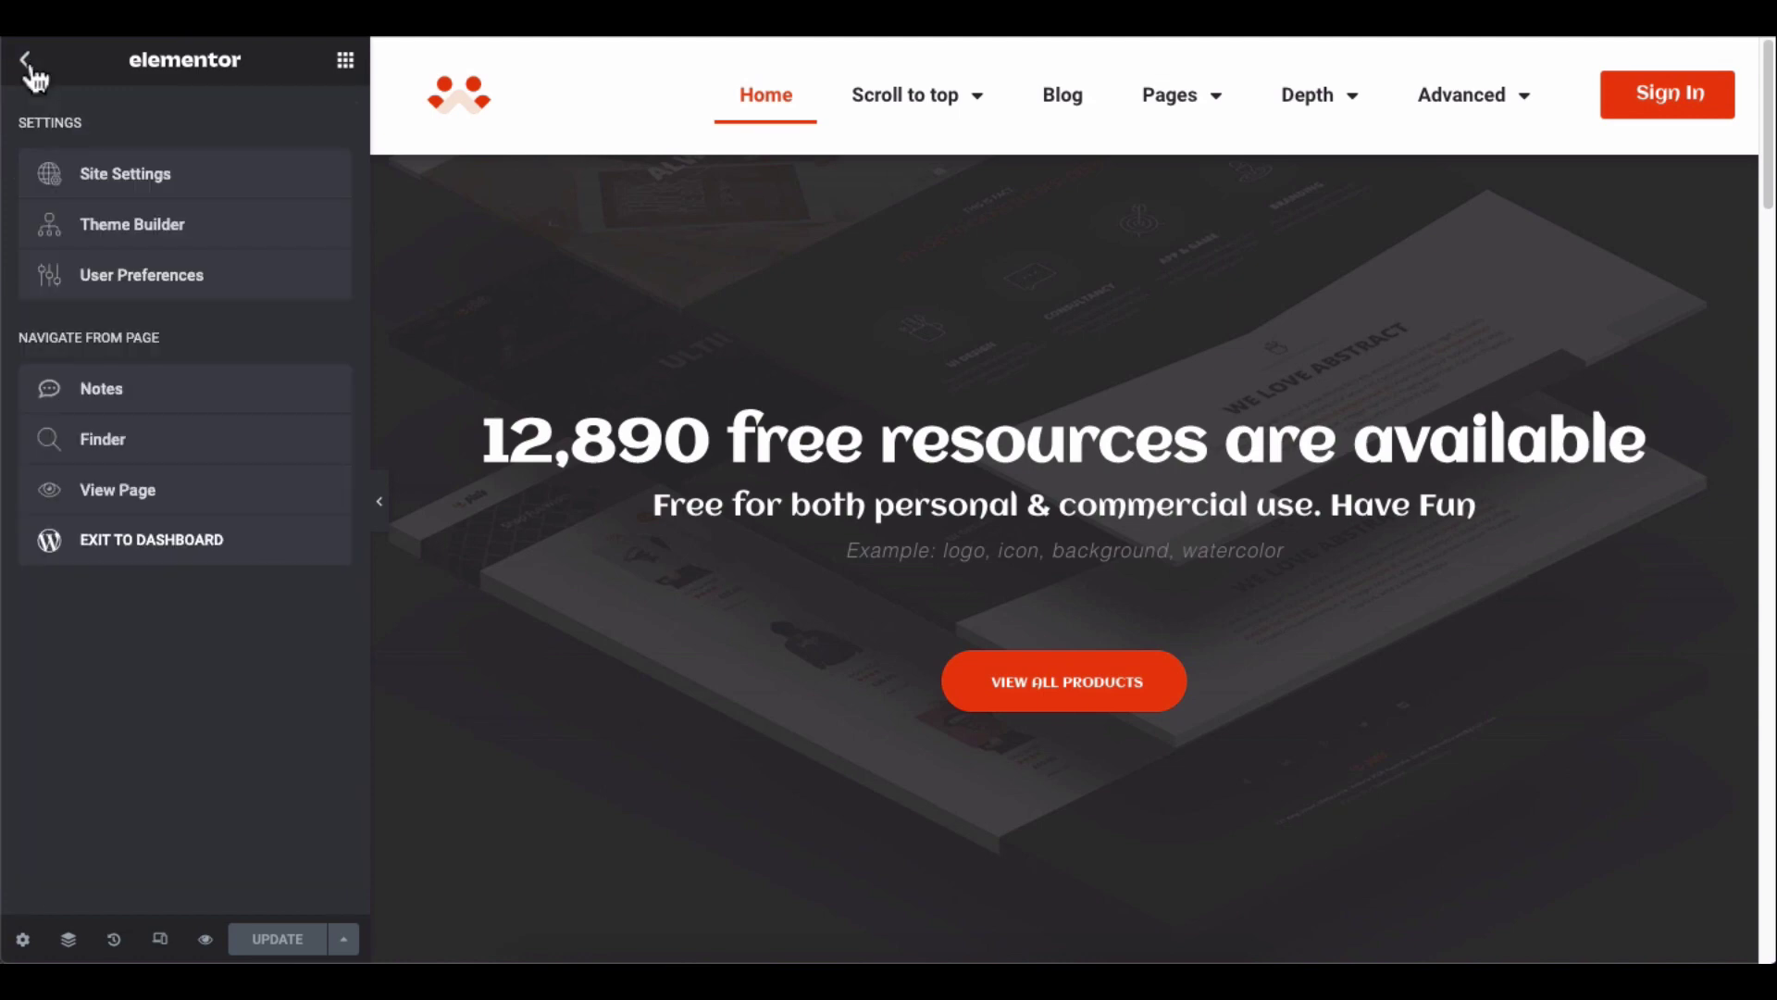
left_click(190, 183)
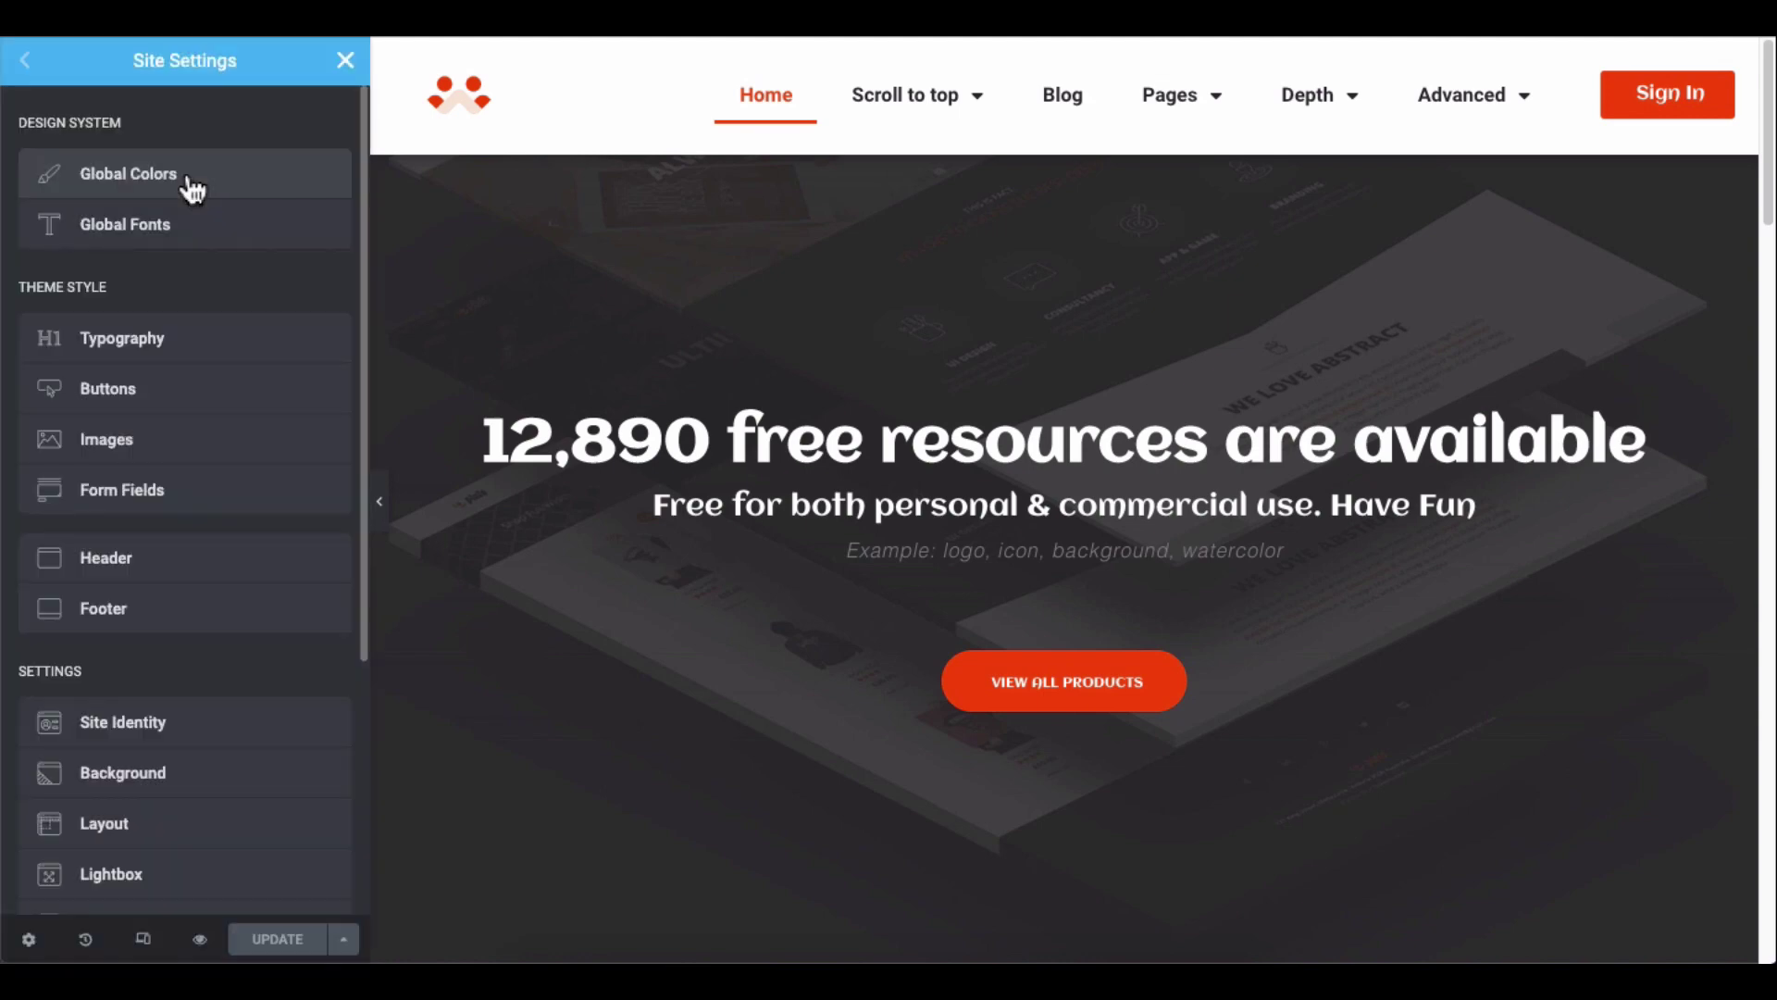
scroll(192, 190, "down", 5)
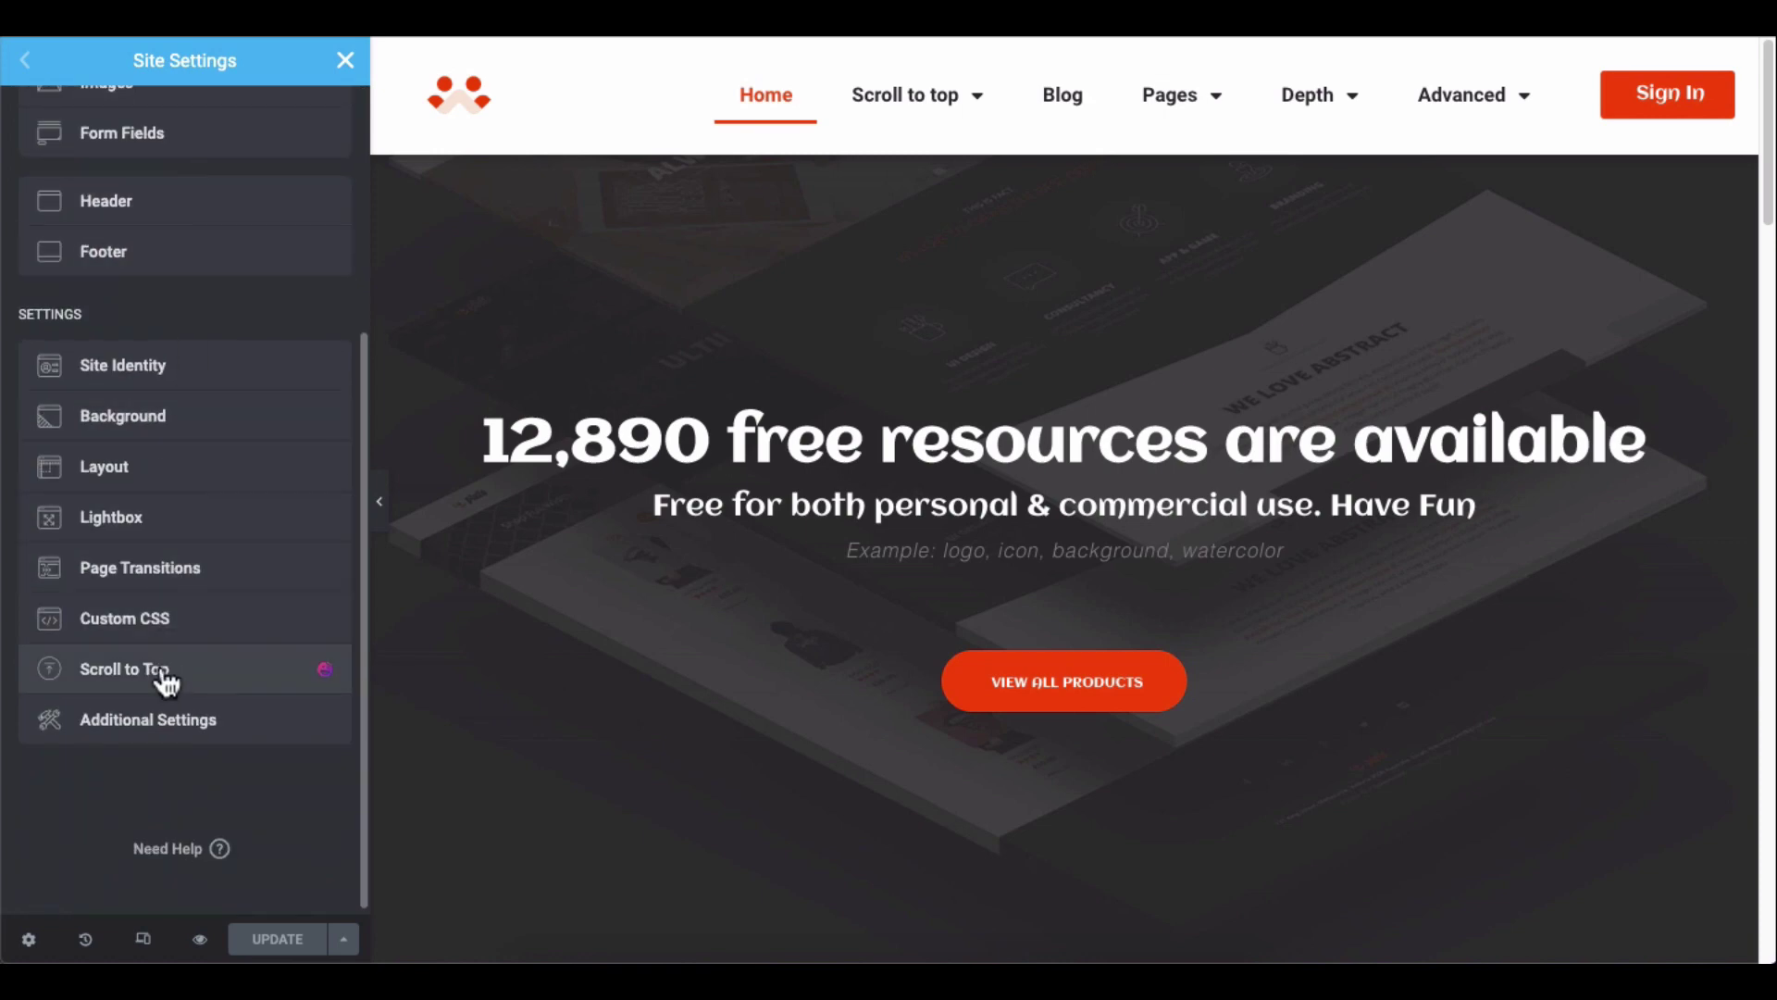
left_click(203, 681)
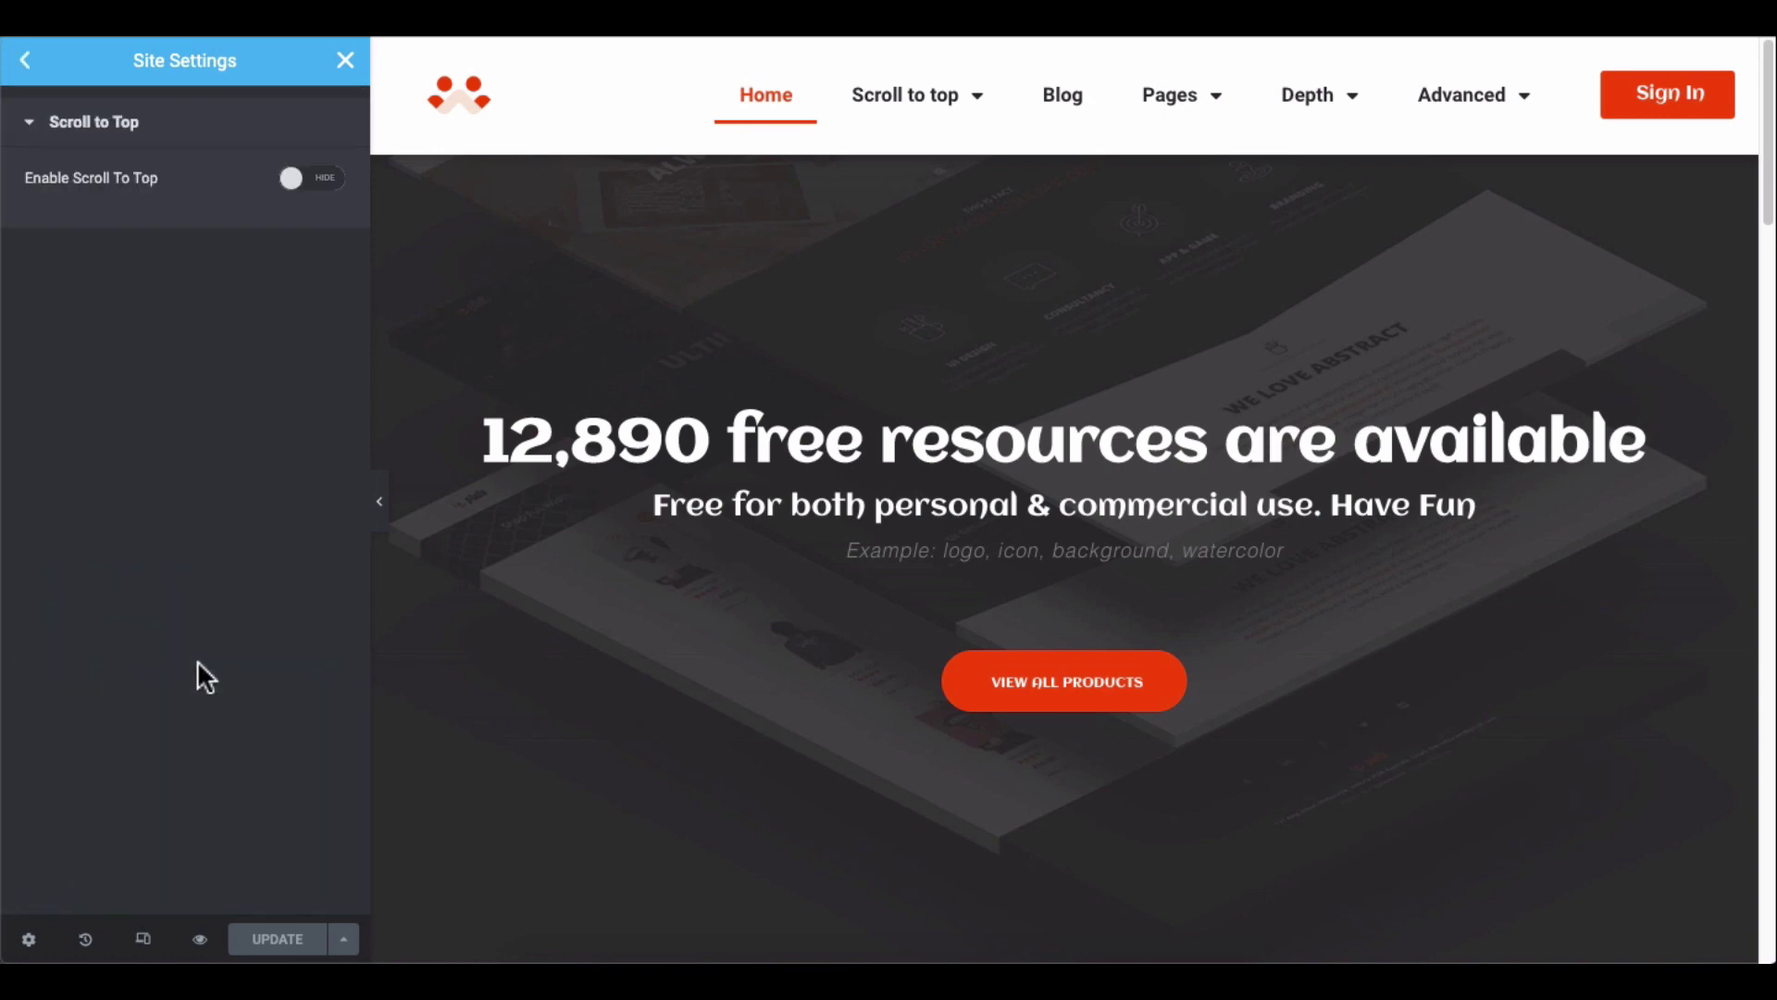
left_click(296, 181)
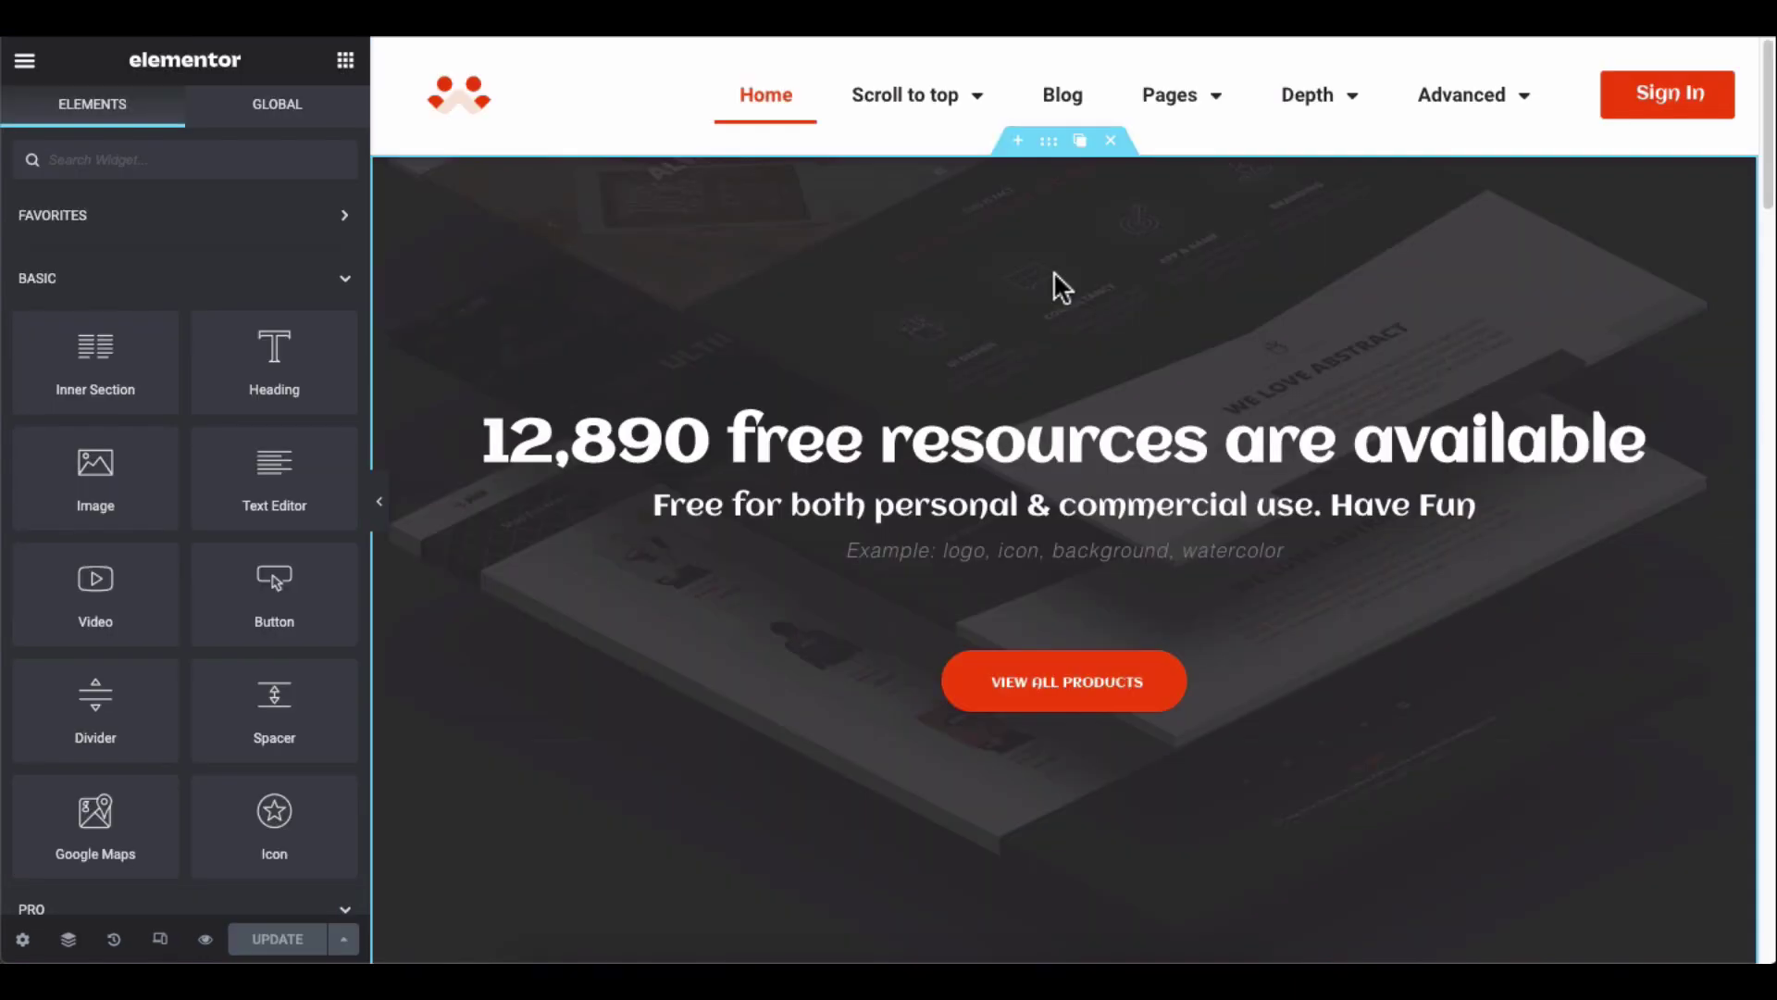
Test the scroll-to-top button from the Subscribe and footer area of the Home page preview.
scroll(1052, 271, "down", 15)
scroll(1058, 291, "down", 10)
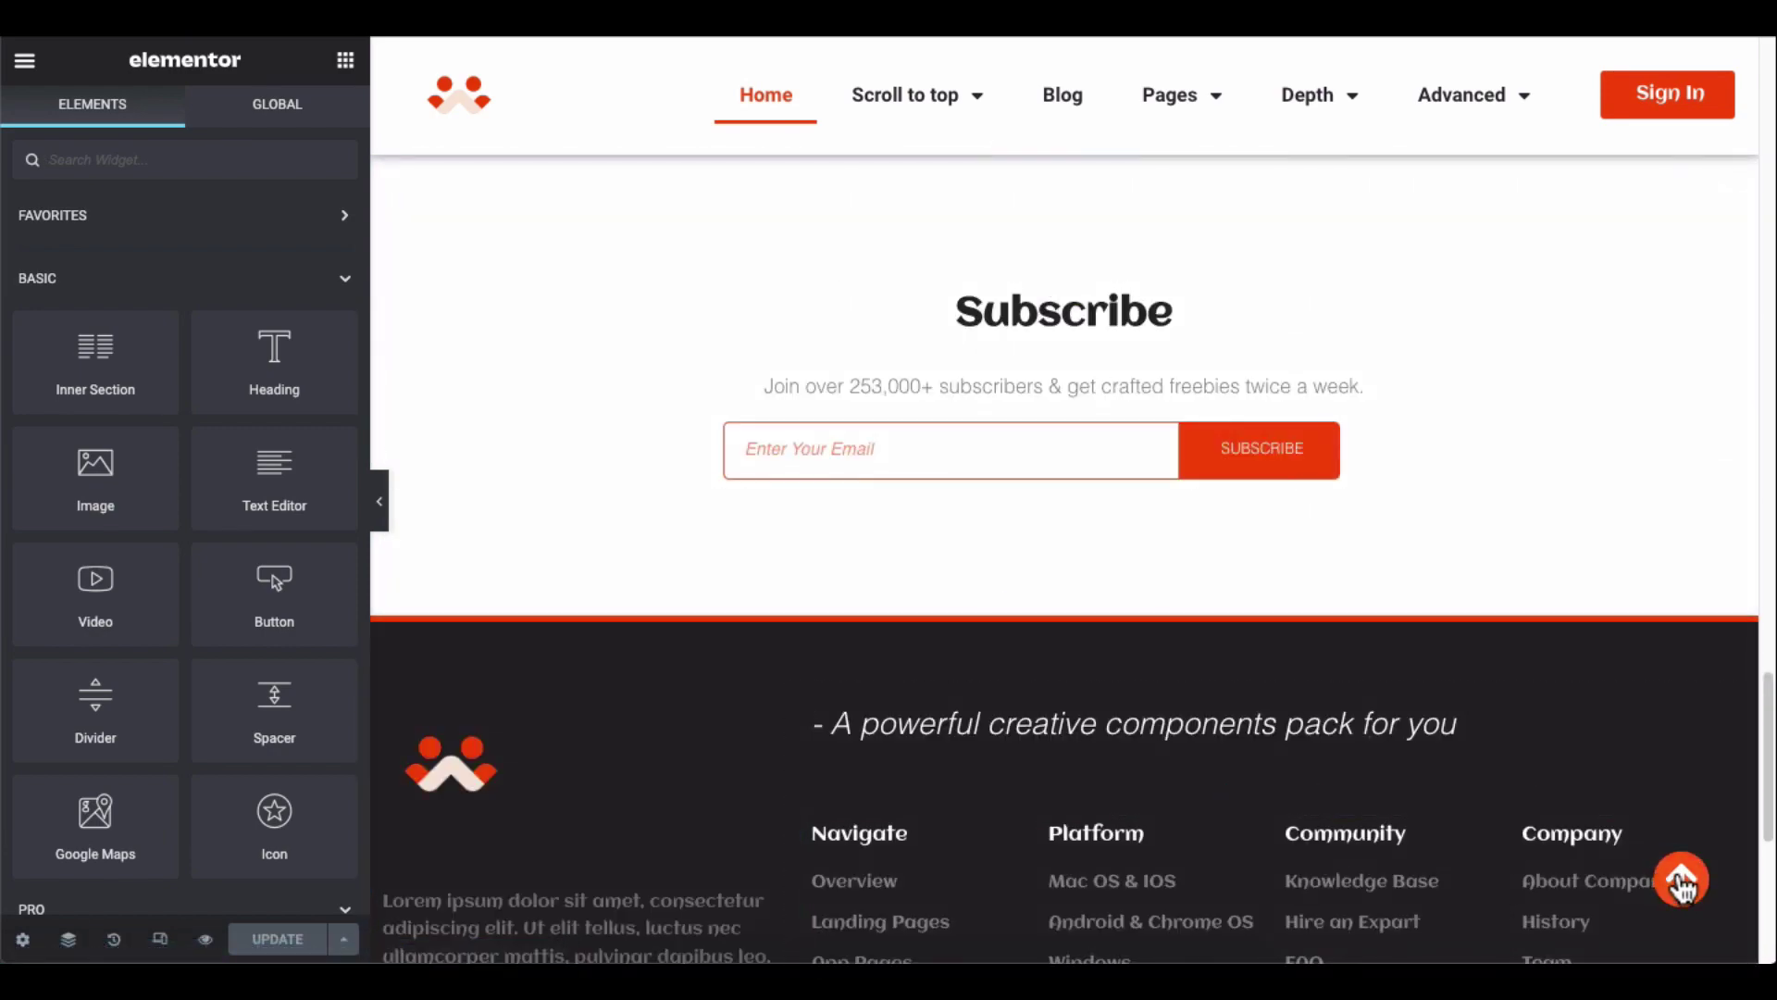
left_click(1682, 884)
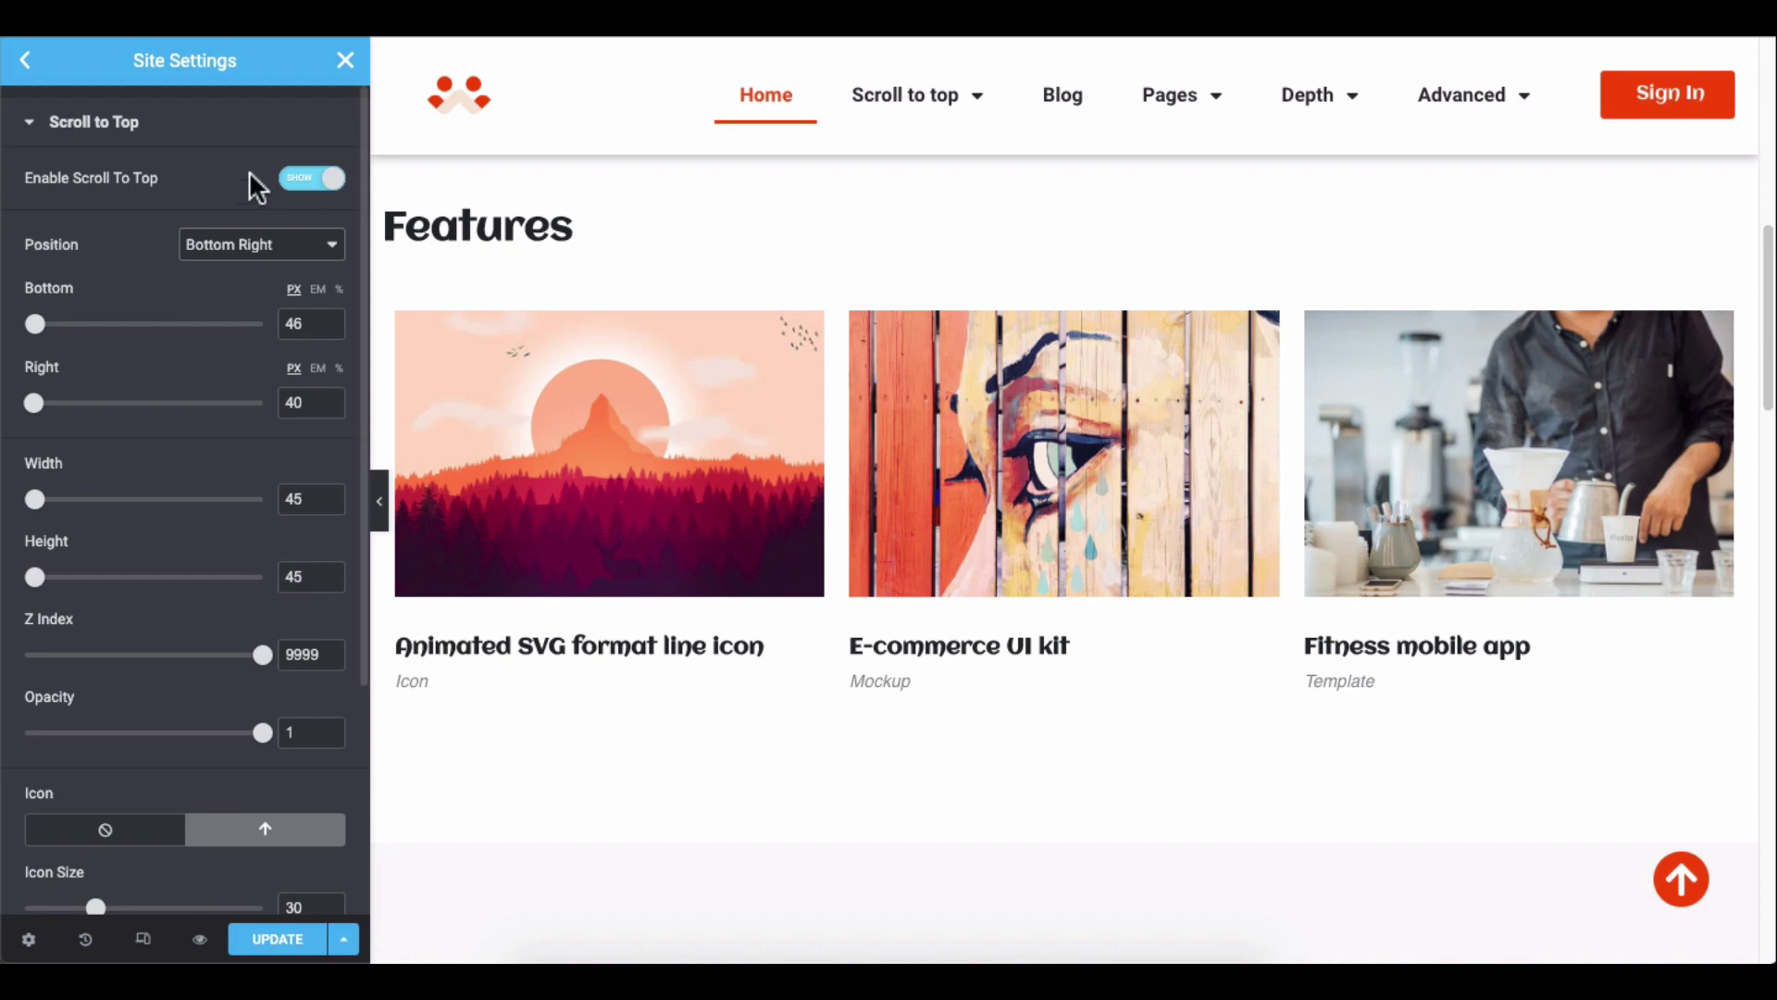
Try the Bottom Left position for the scroll-to-top button and switch it back to Bottom Right.
left_click(250, 263)
left_click(243, 224)
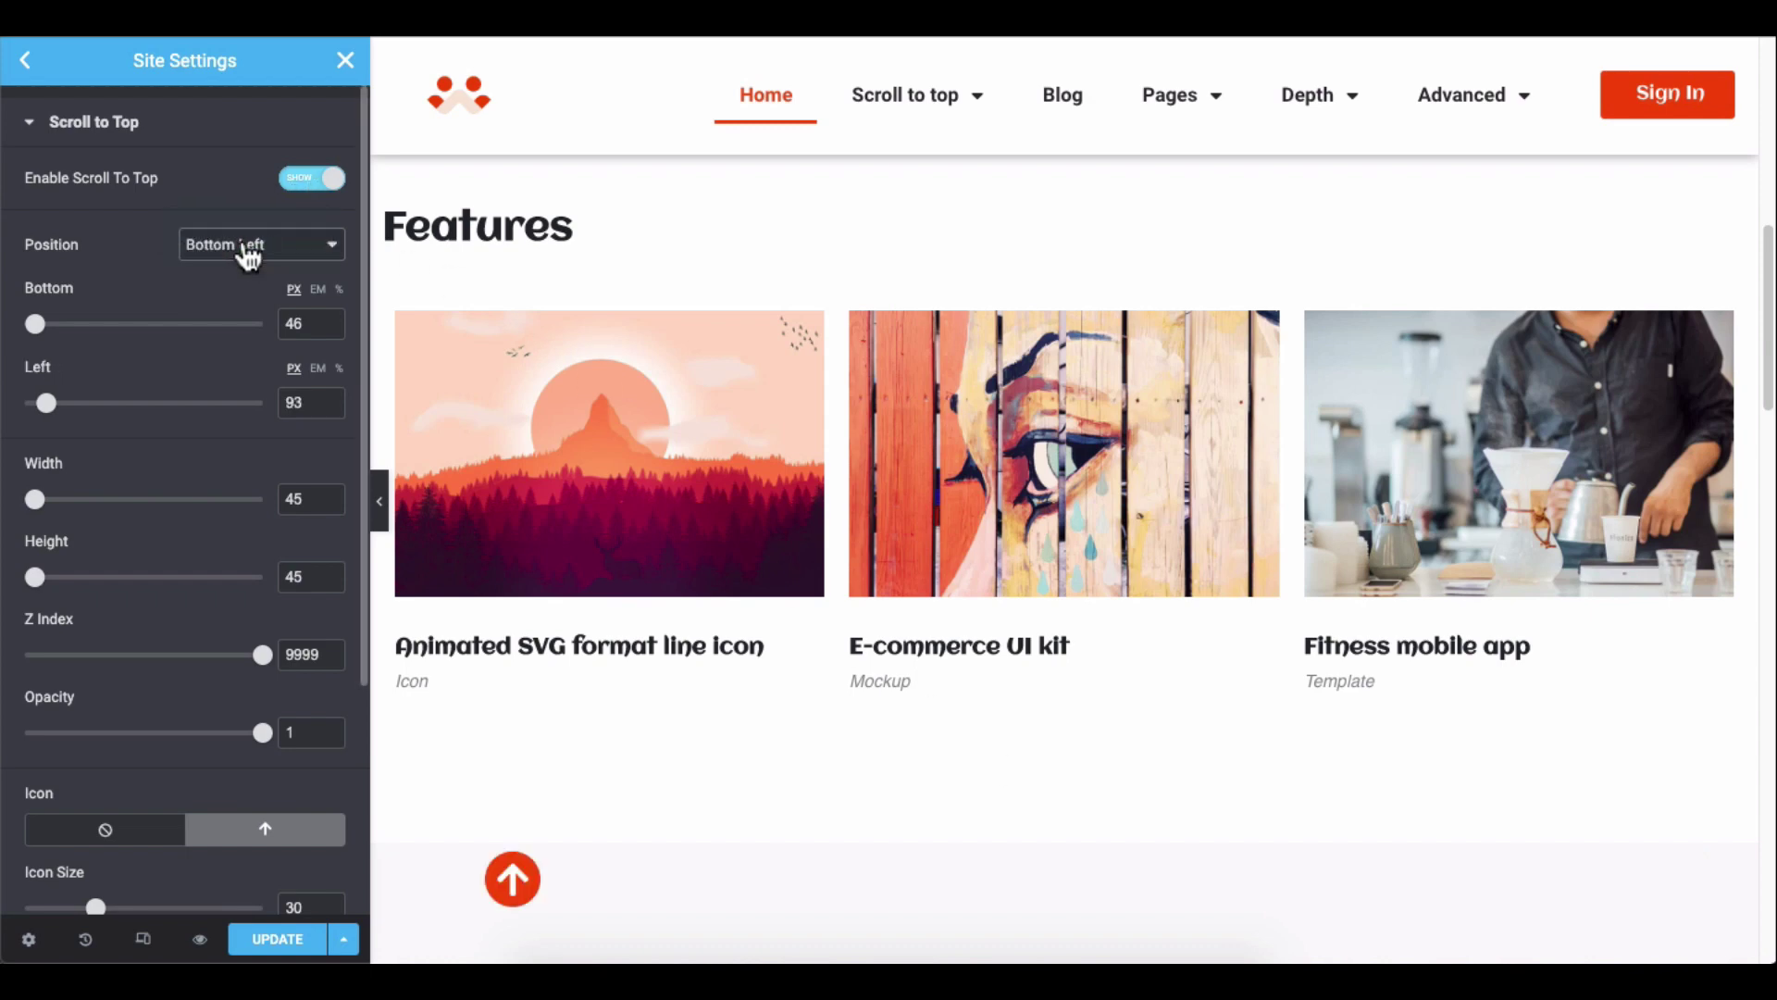
left_click(248, 257)
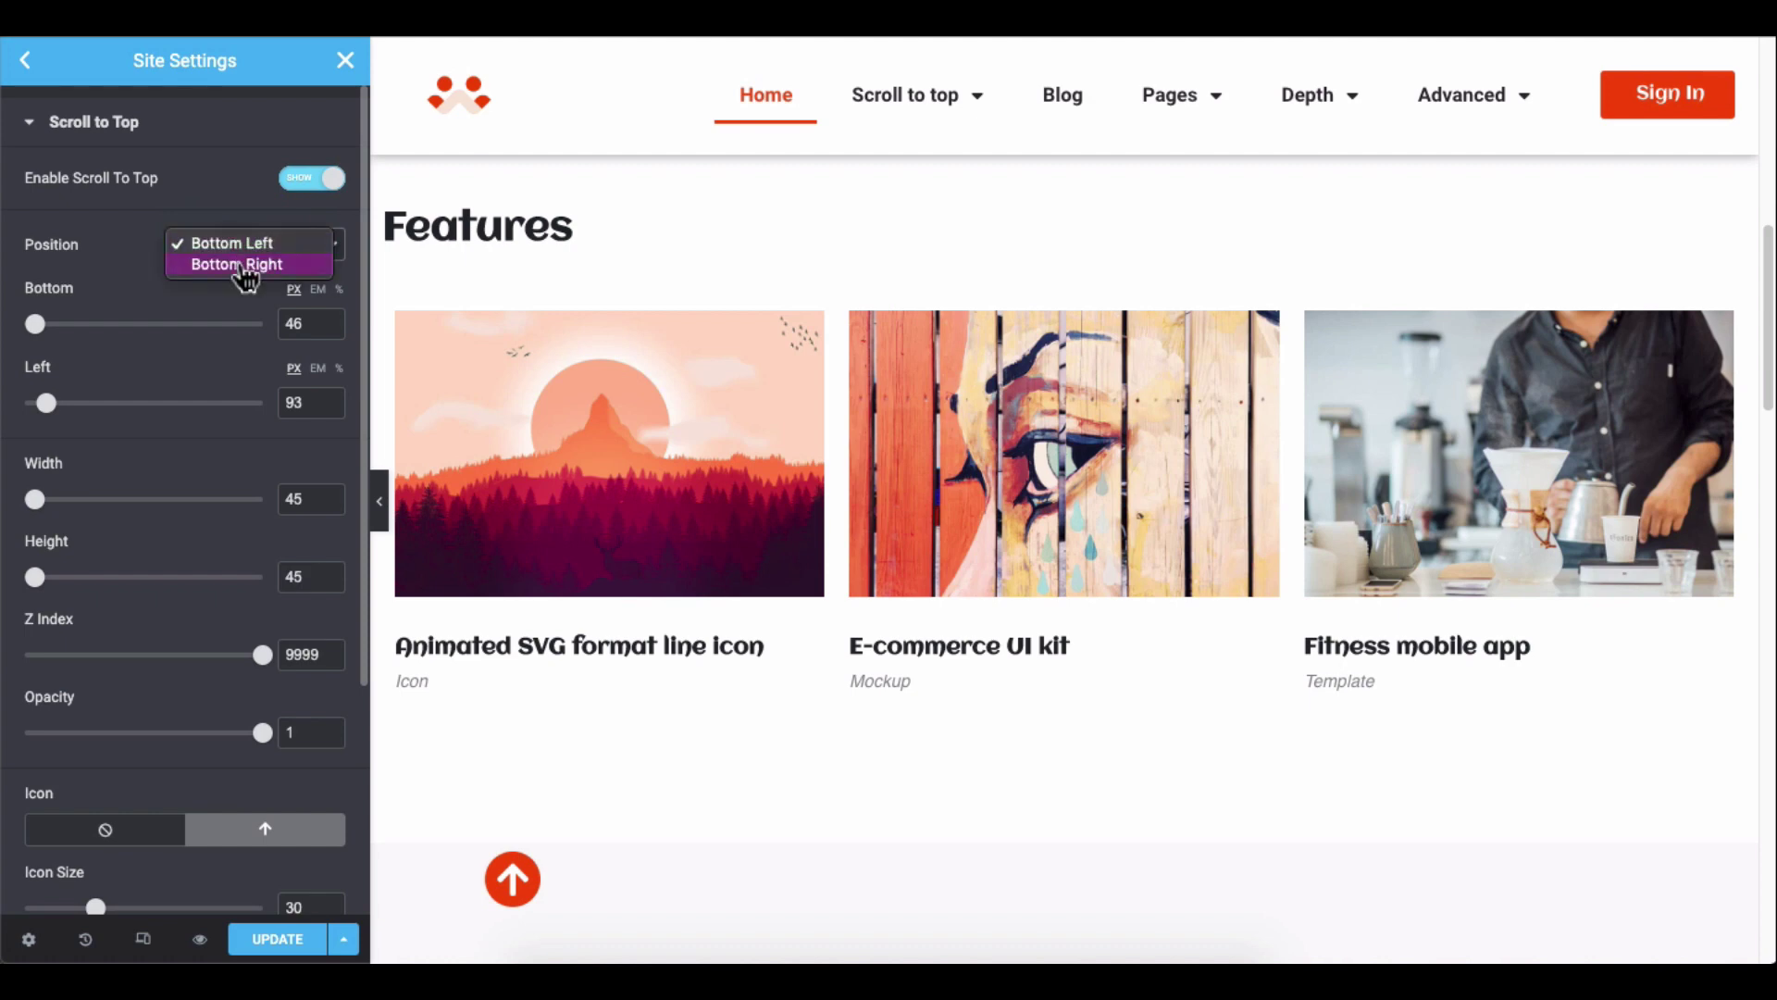
left_click(245, 263)
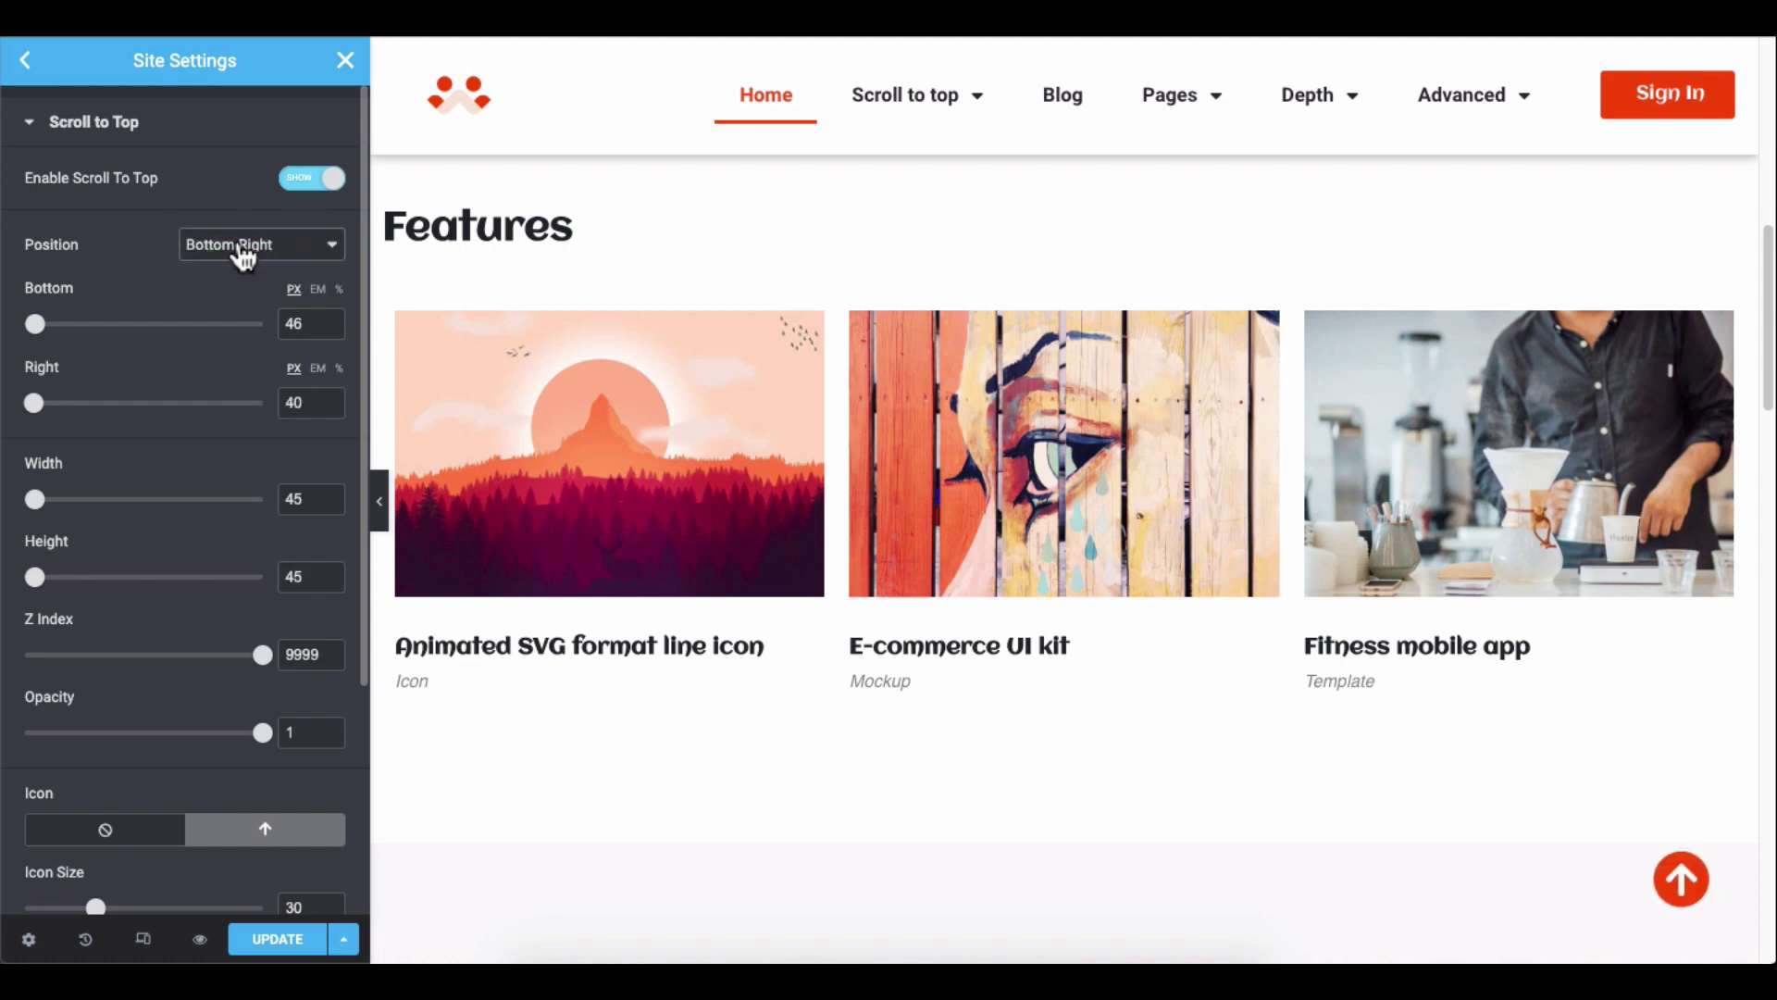
Set the scroll-to-top button's bottom offset to 45 px.
left_click(298, 319)
key("Up")
key("Up")
key("Up")
key("Up")
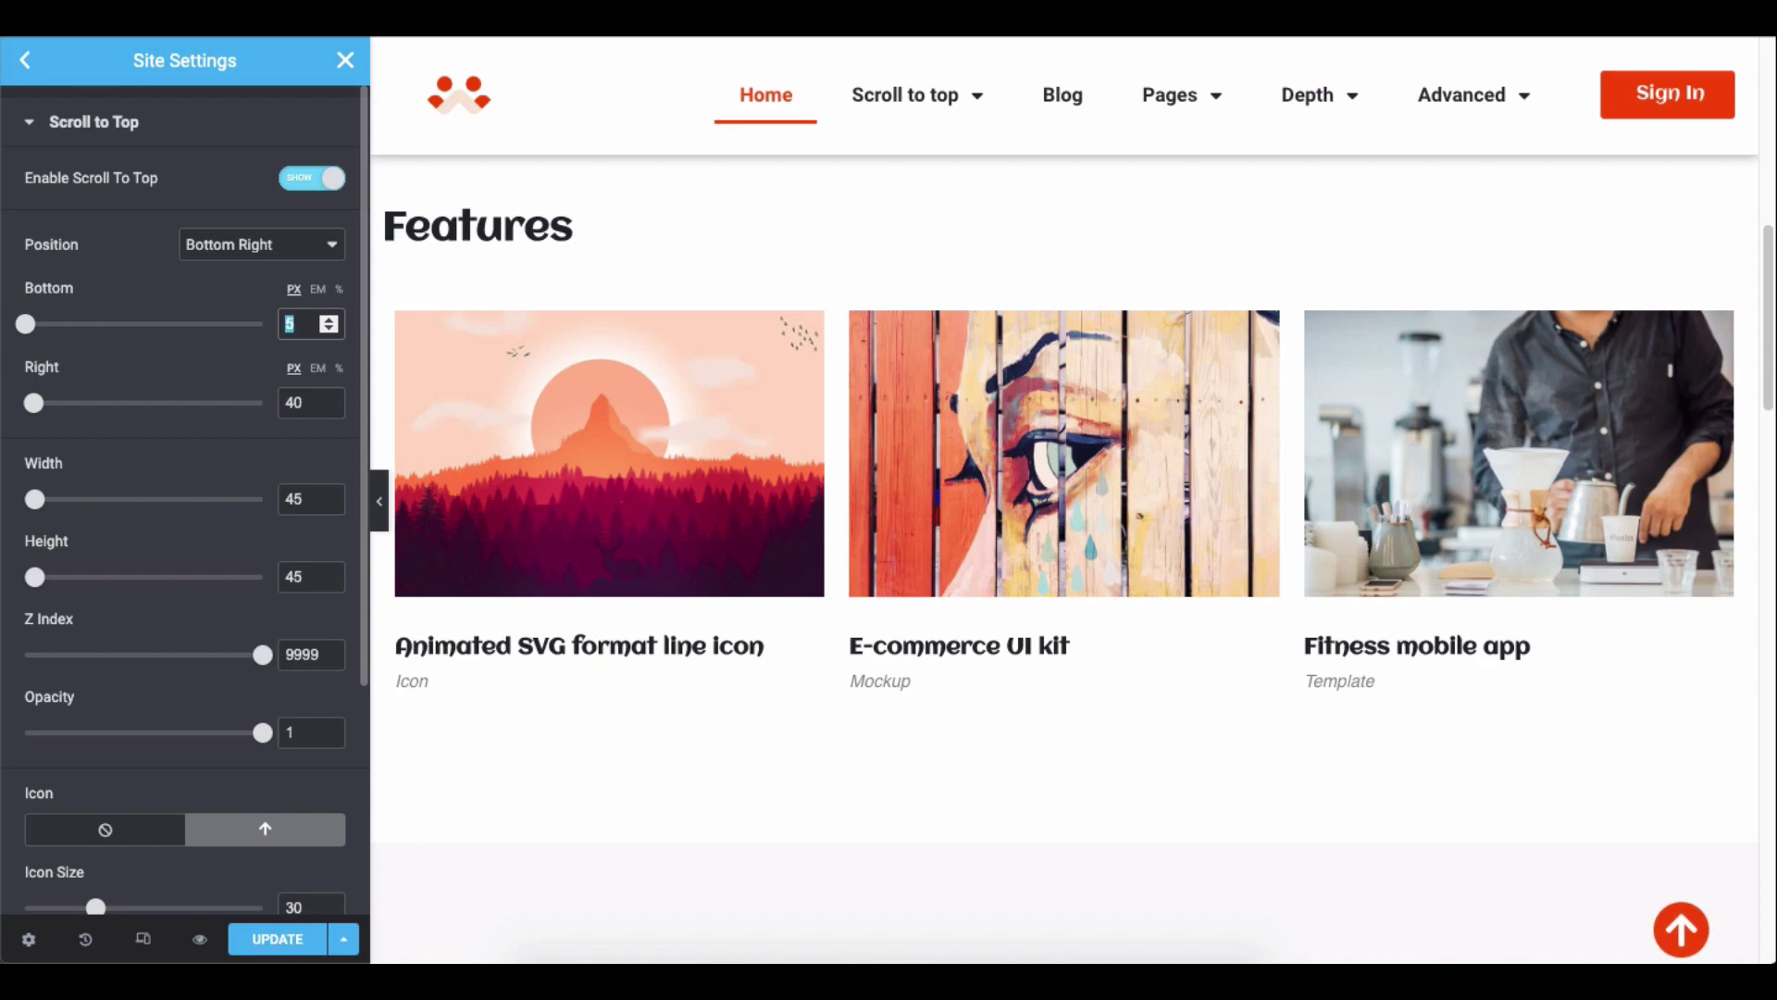
key("Down")
key("Down")
key("Down")
key("Down")
key("Down")
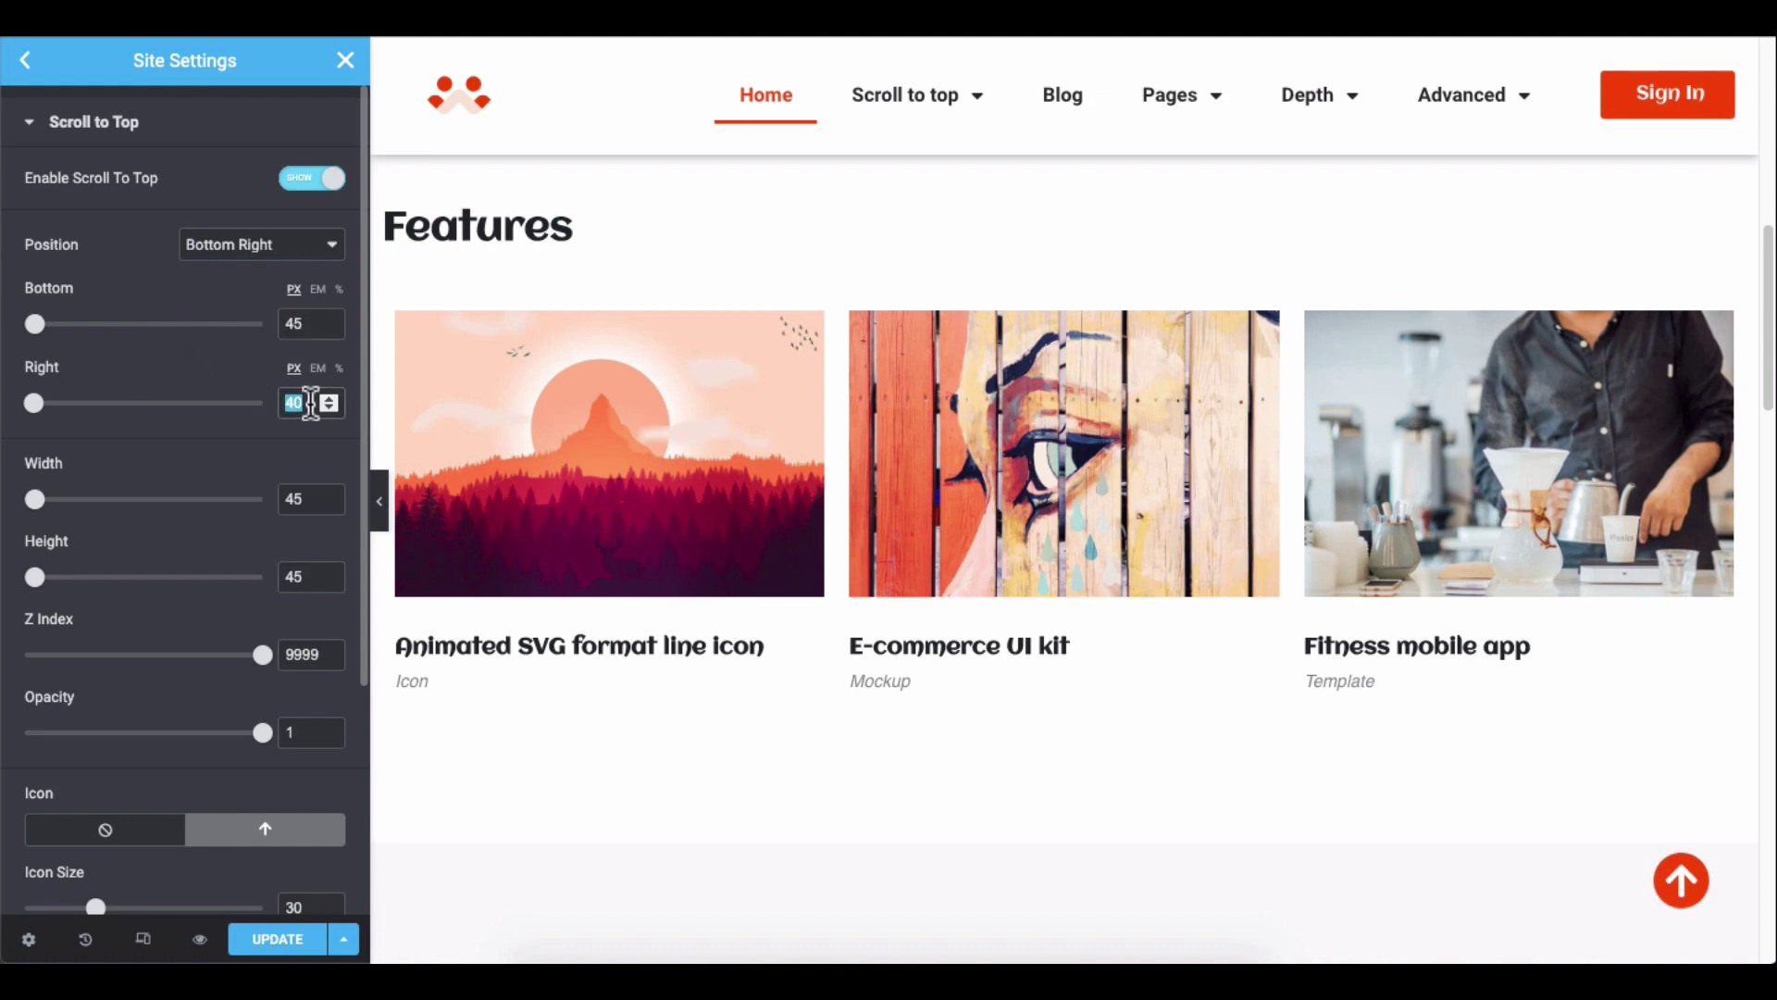
Try a right offset of 45 px for the scroll-to-top button and restore it to 40 px.
type("45")
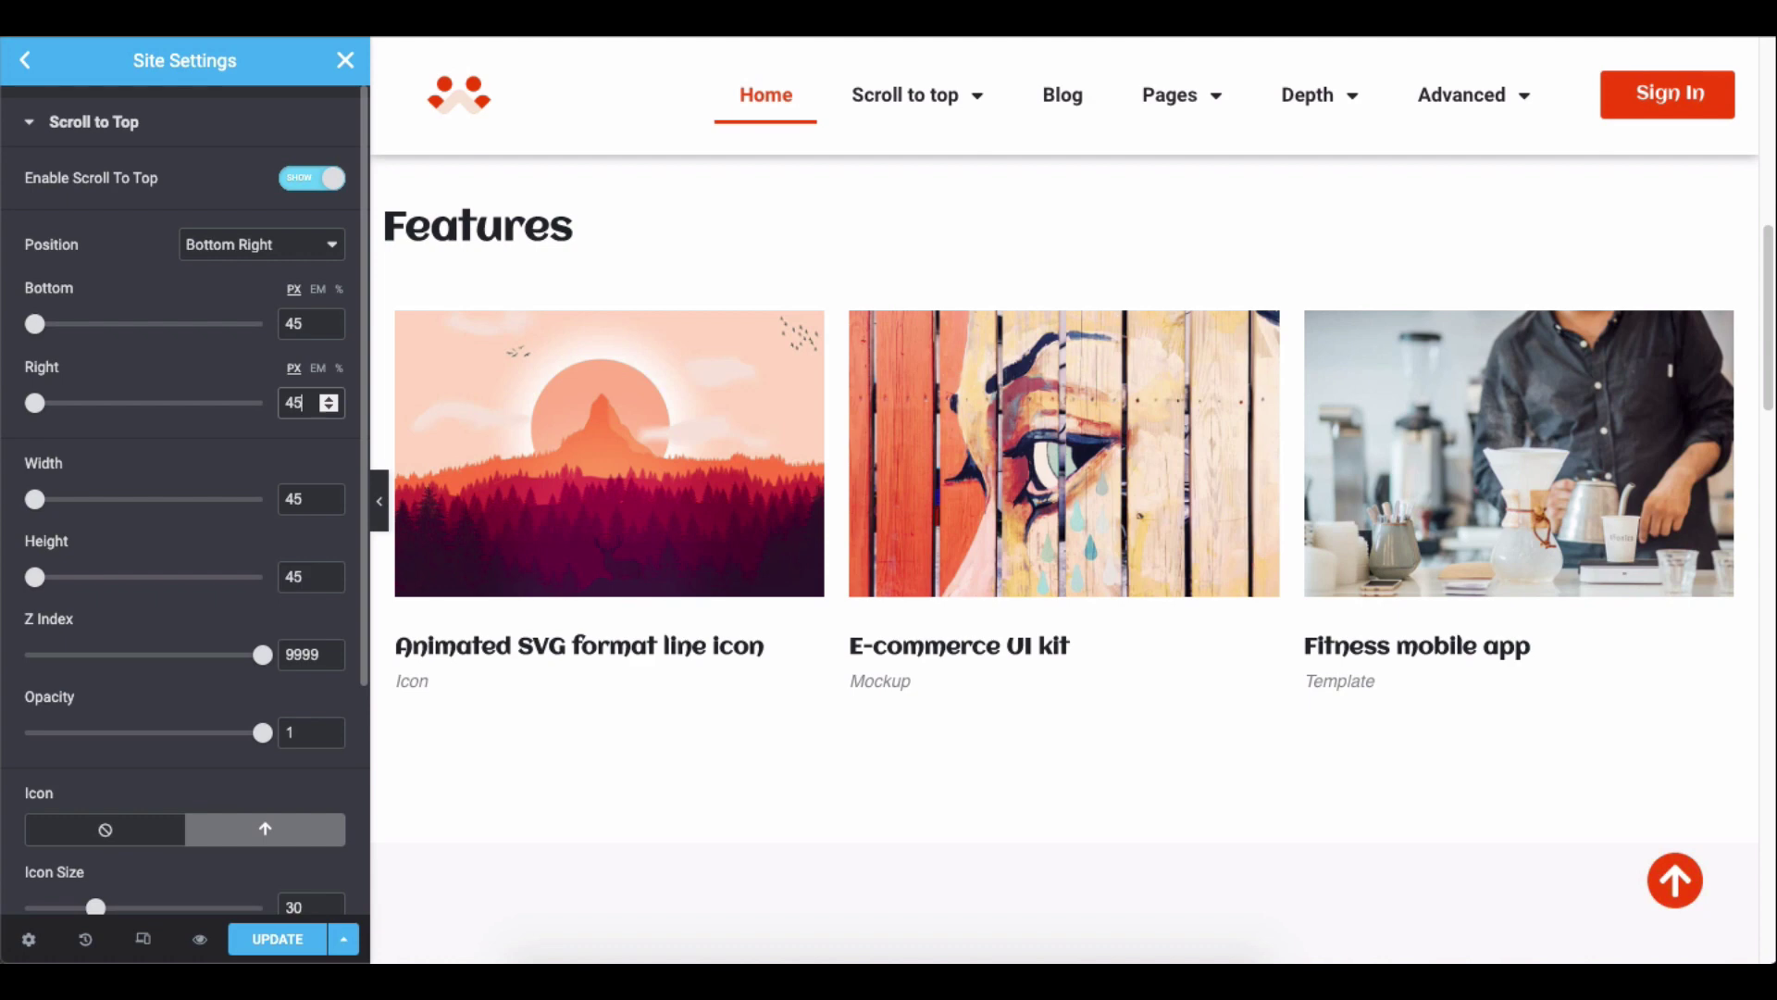
key("BackSpace")
type("0")
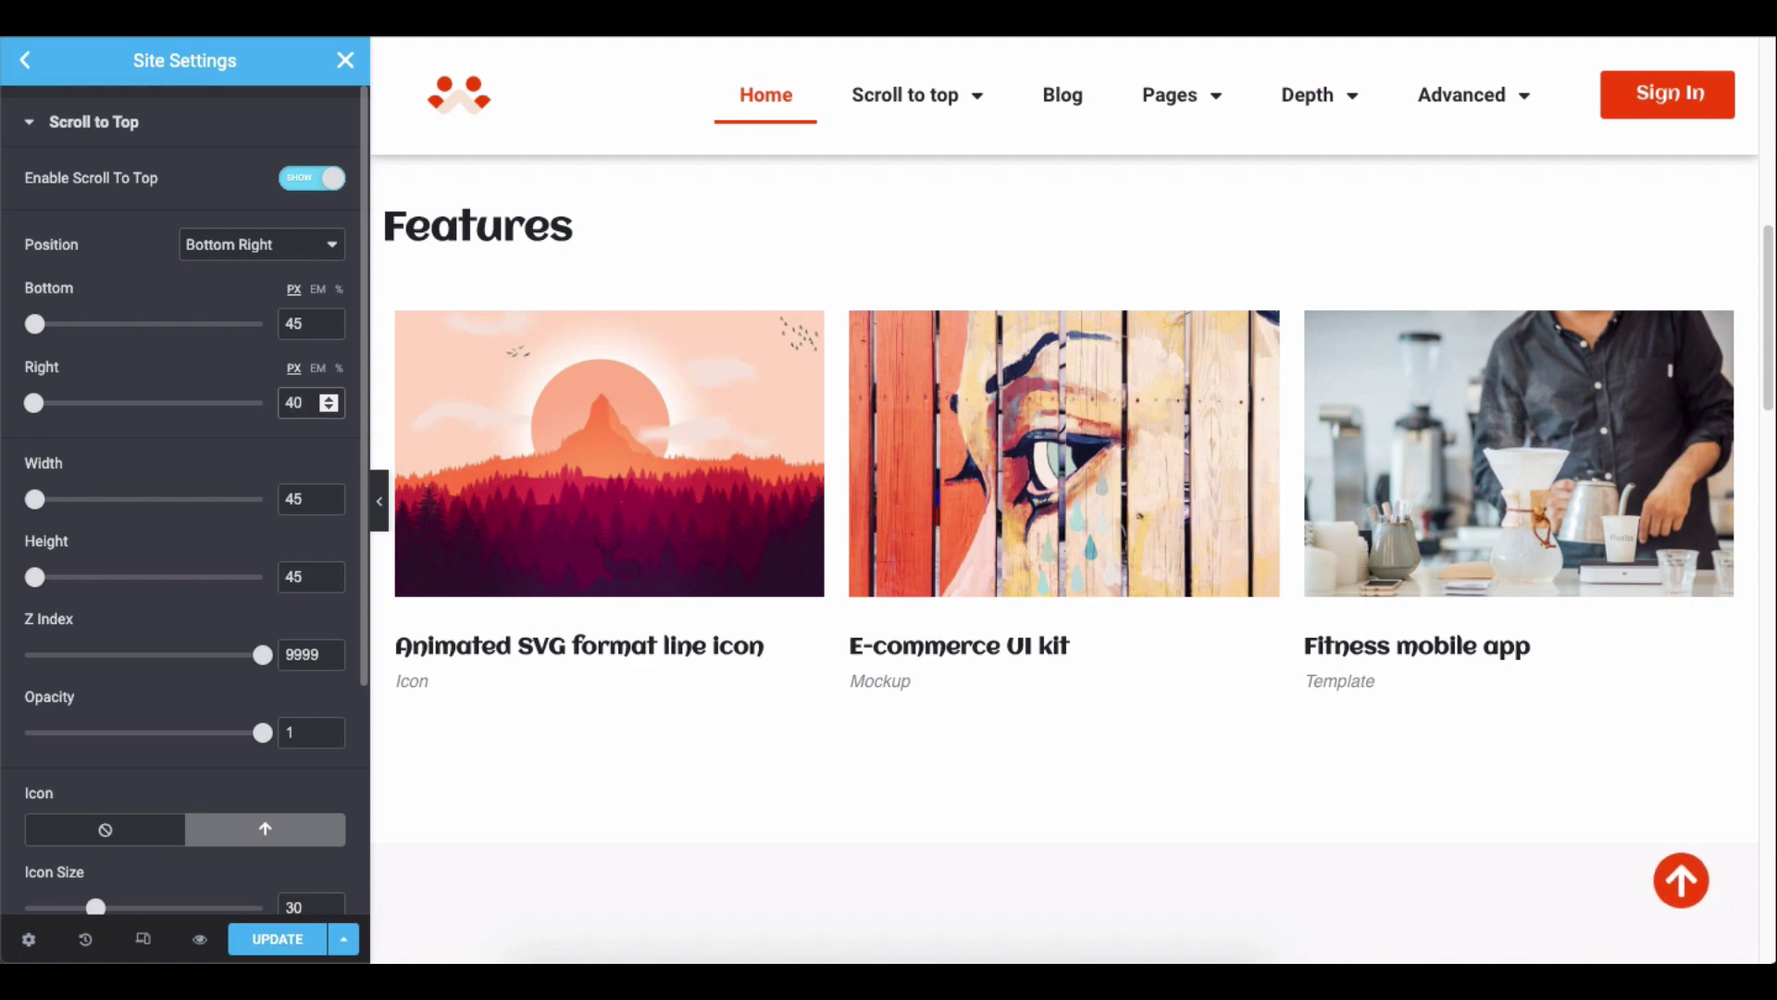
Switch the scroll-to-top button to Bottom Left and try left offsets of 100 px and 90 px.
left_click(282, 253)
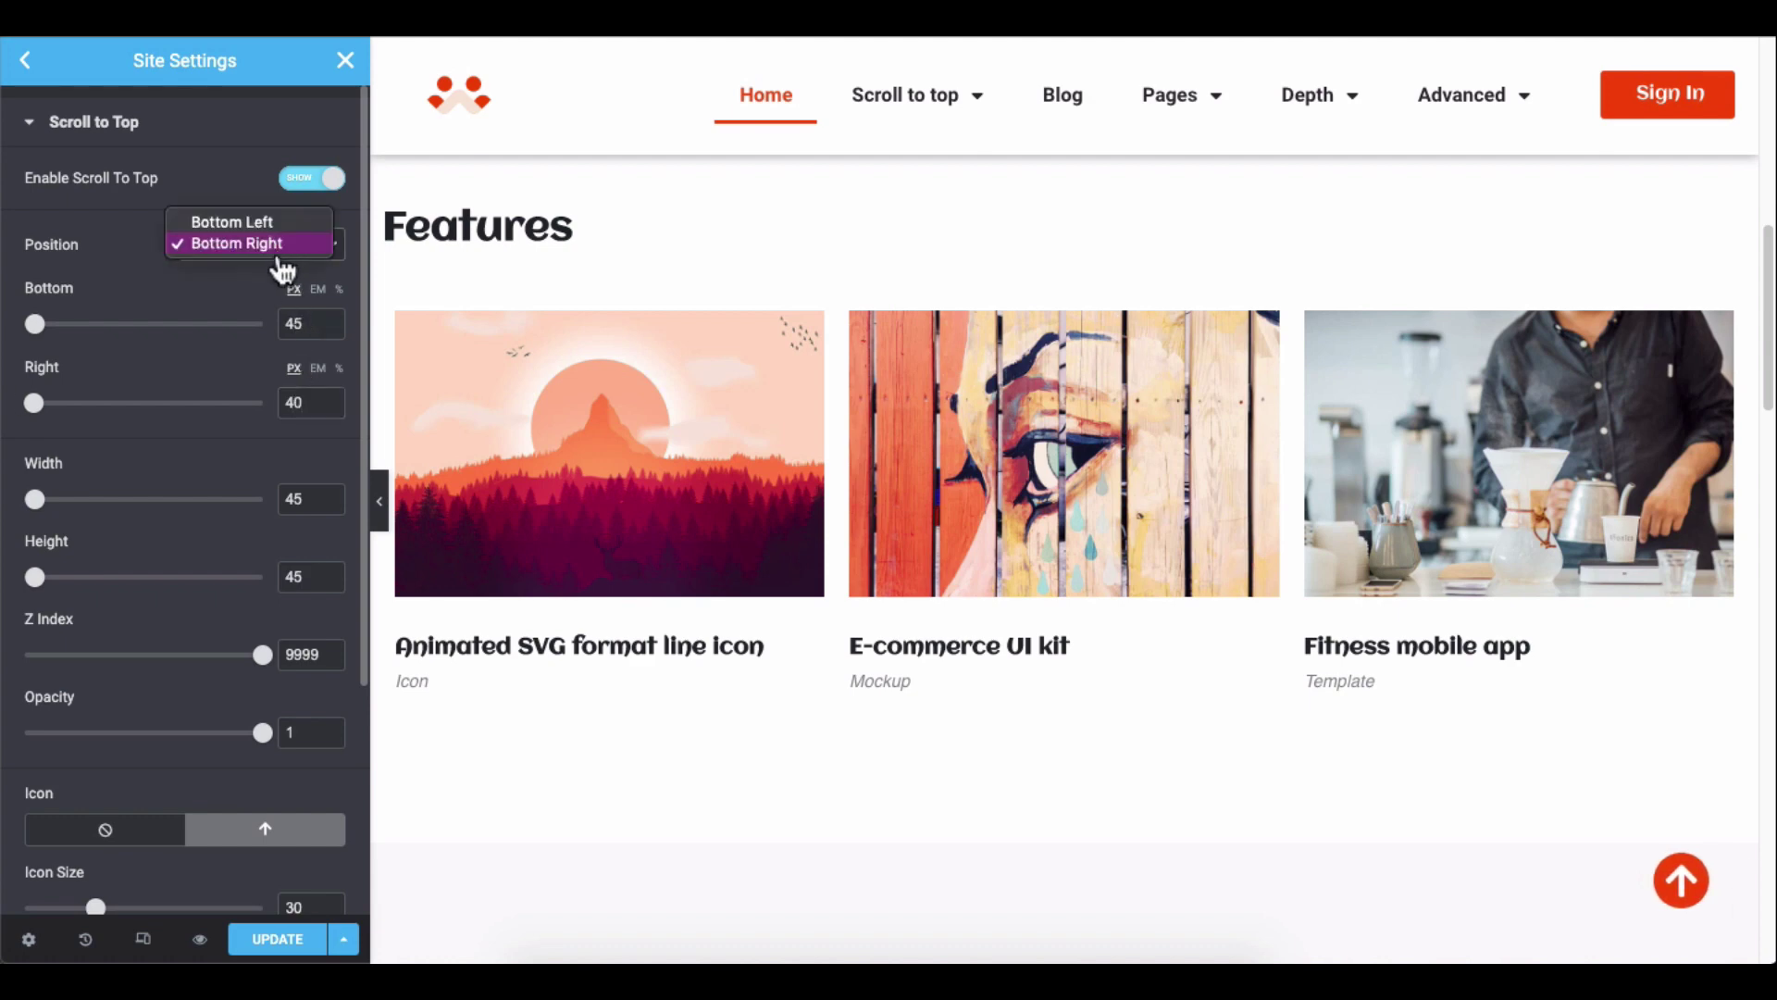
left_click(269, 243)
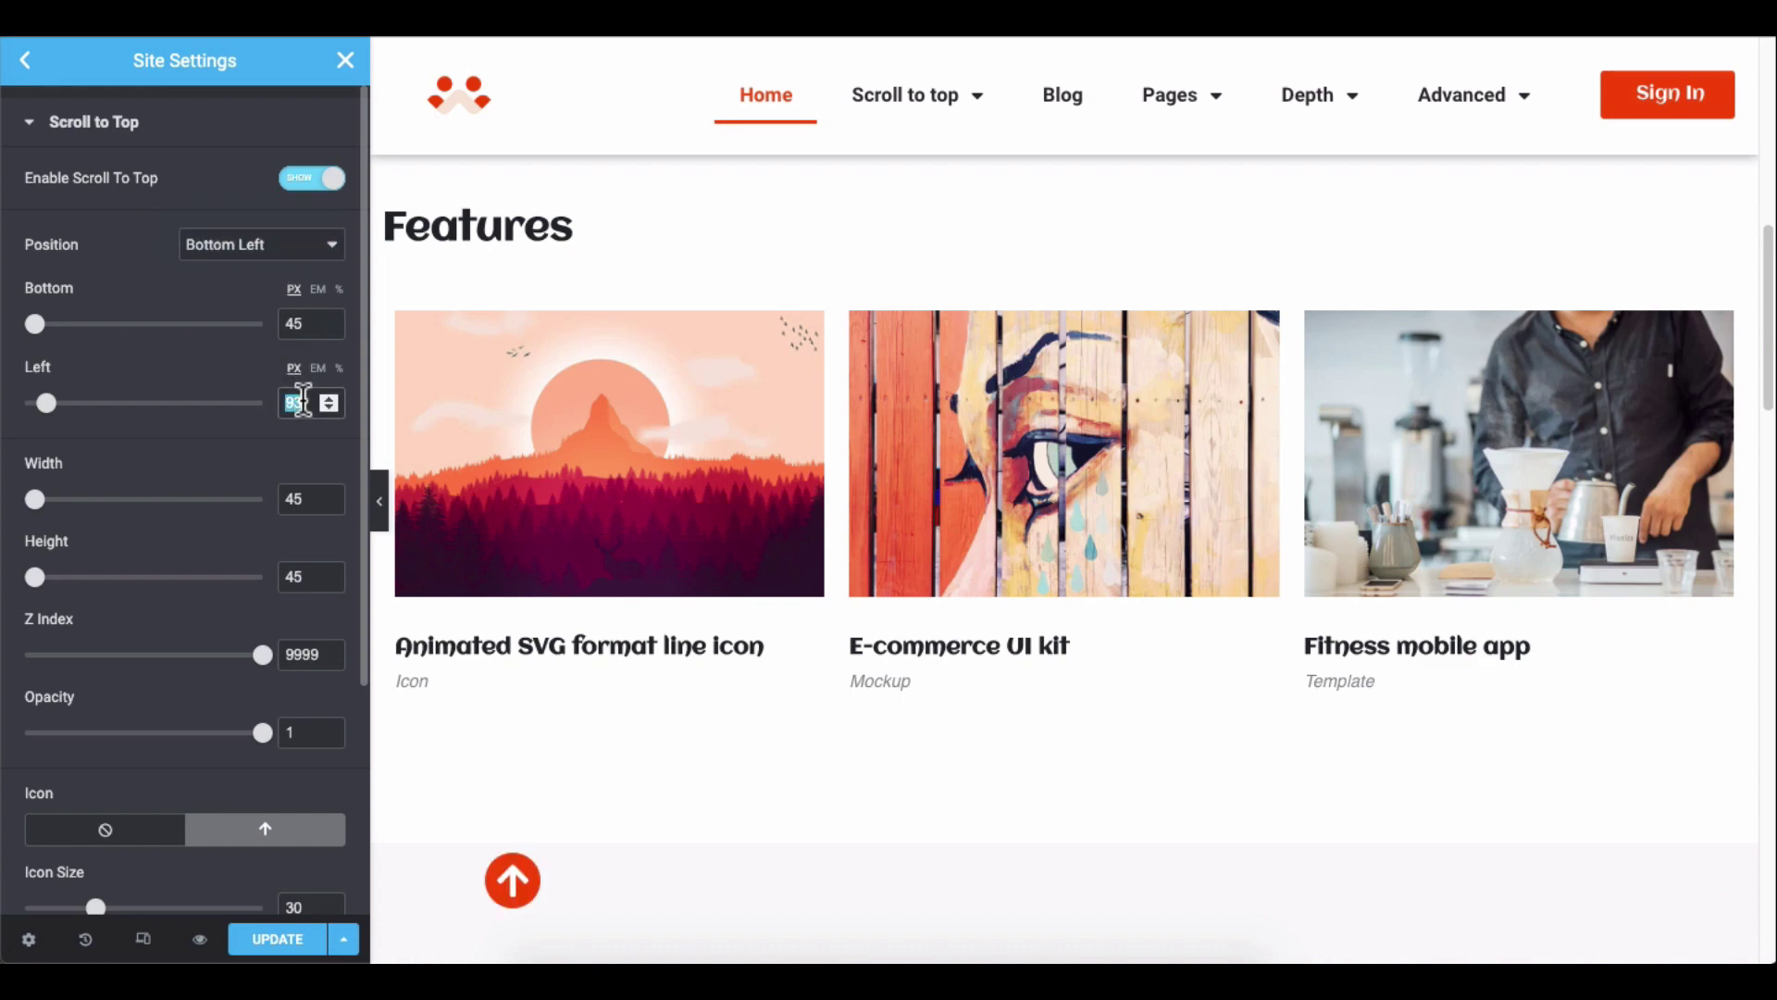
type("100")
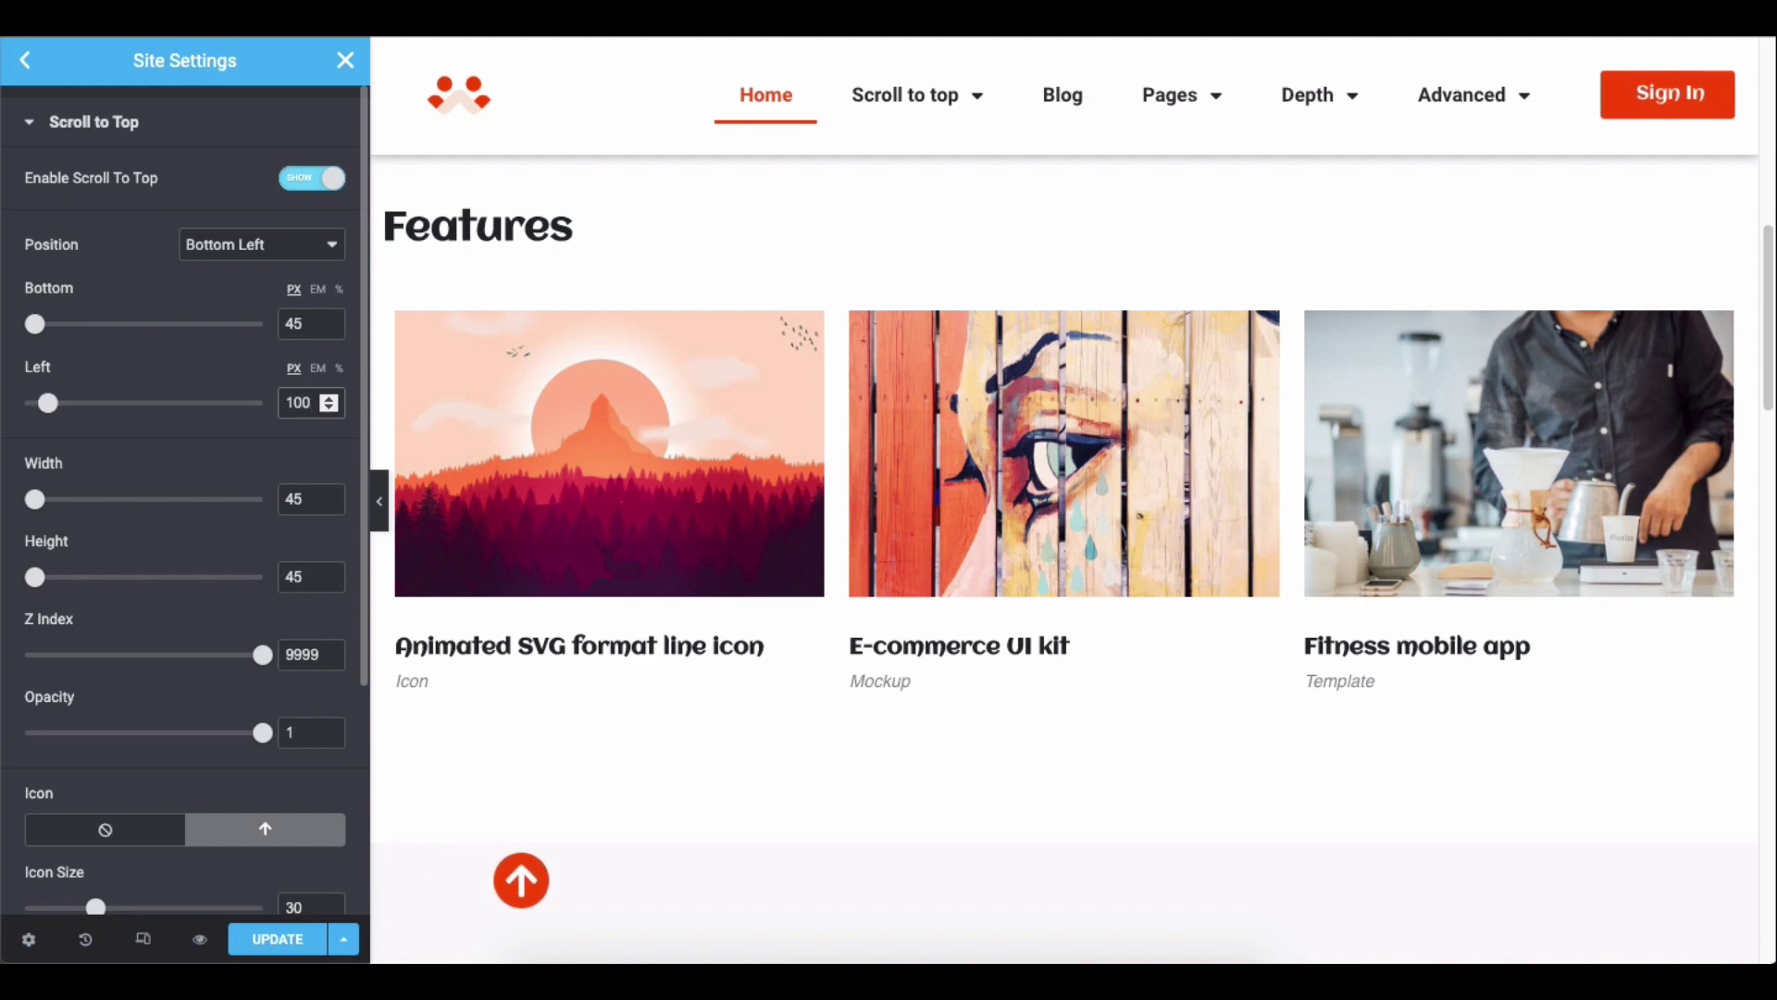
type("90")
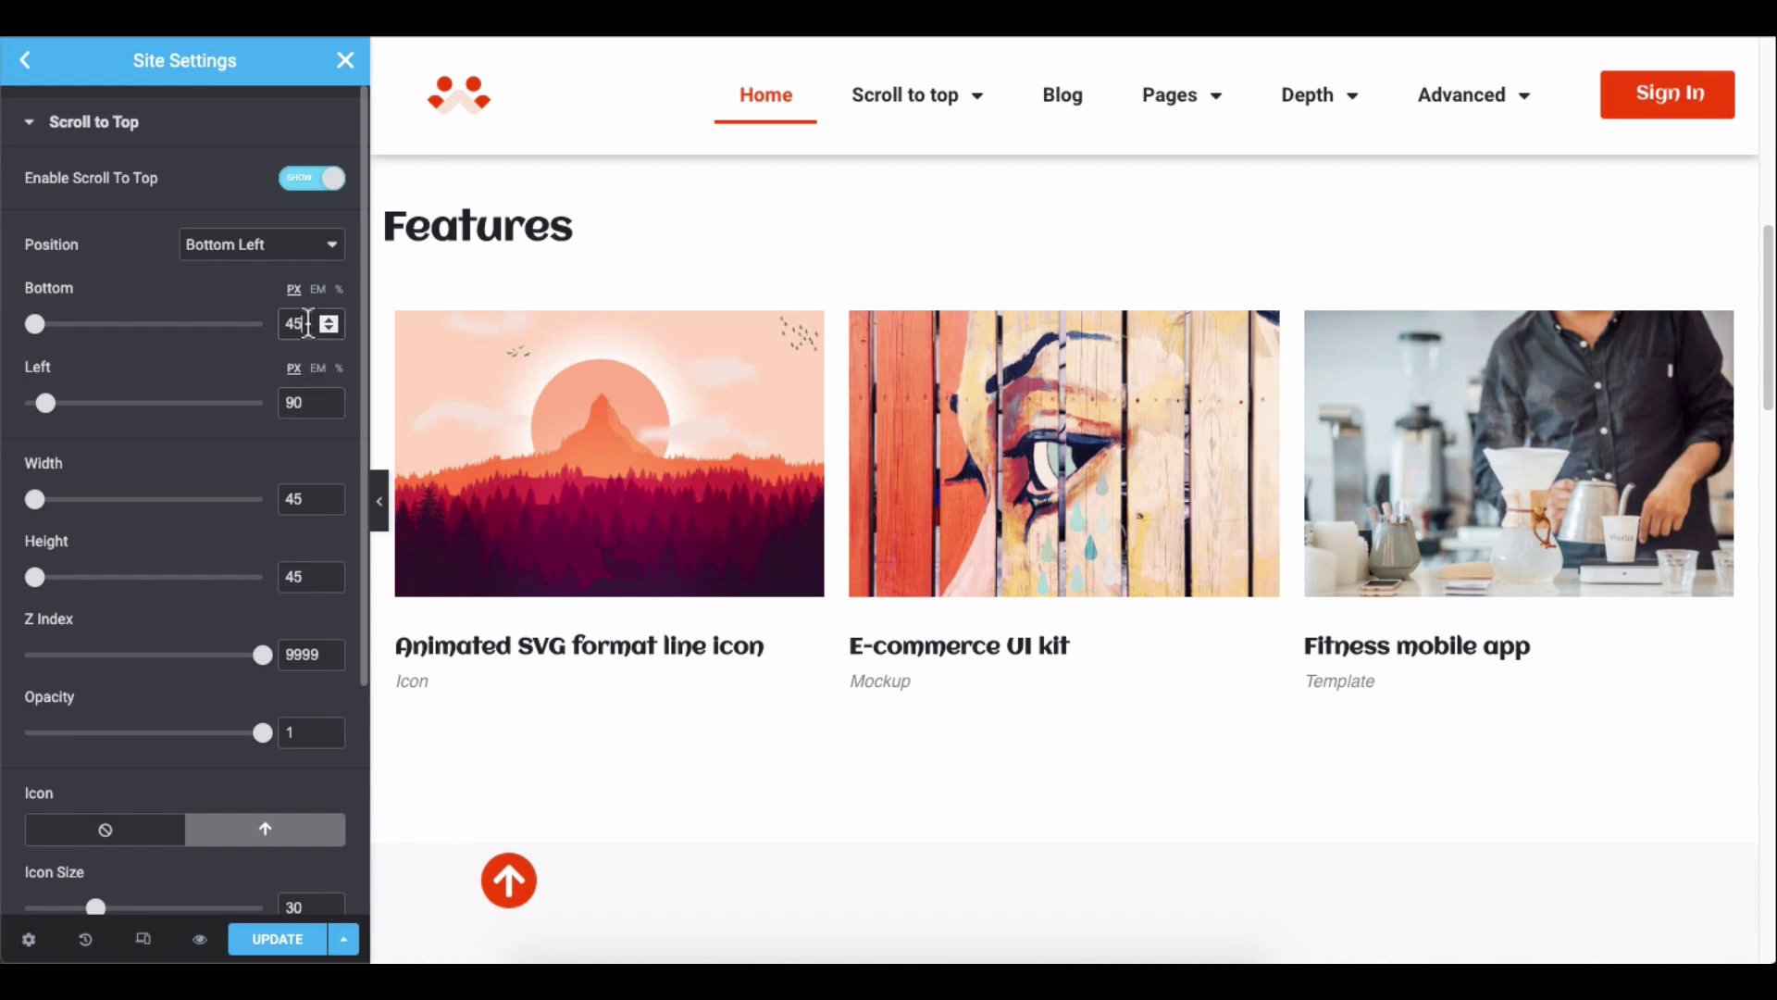
Try a bottom offset of 50 px and undo back to the Bottom Right position with a 45 px bottom offset.
type("50")
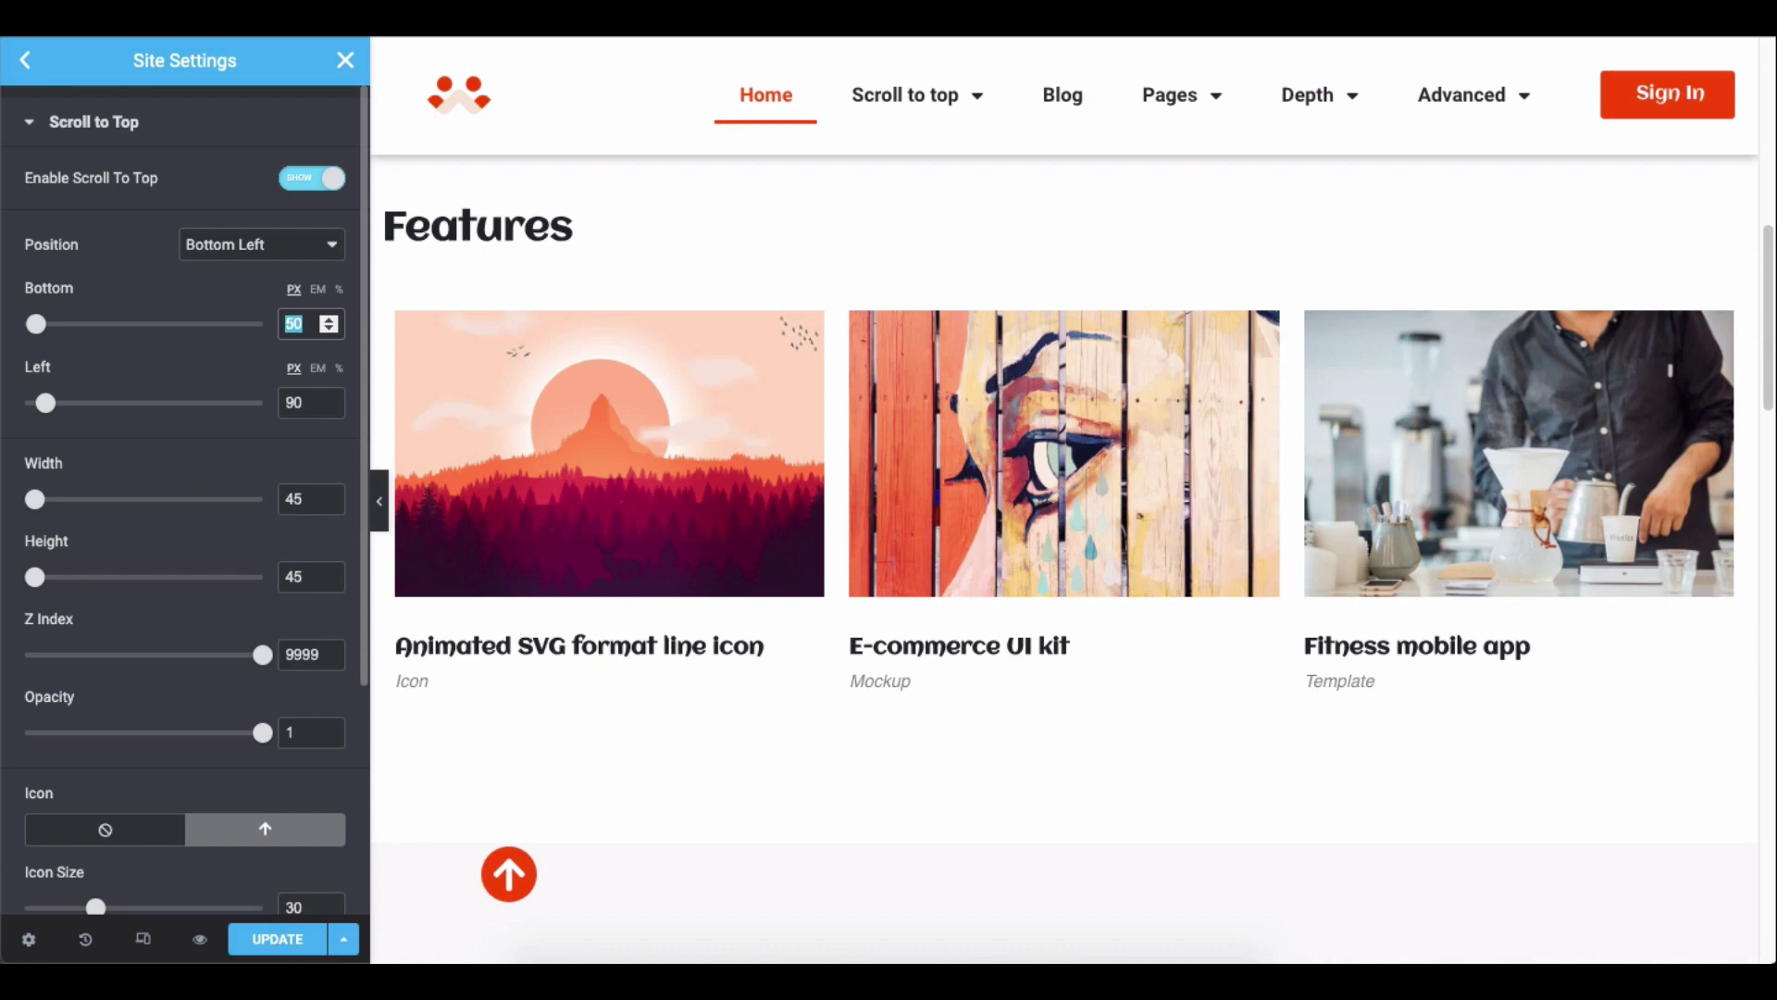
key("ctrl+z")
key("ctrl+z")
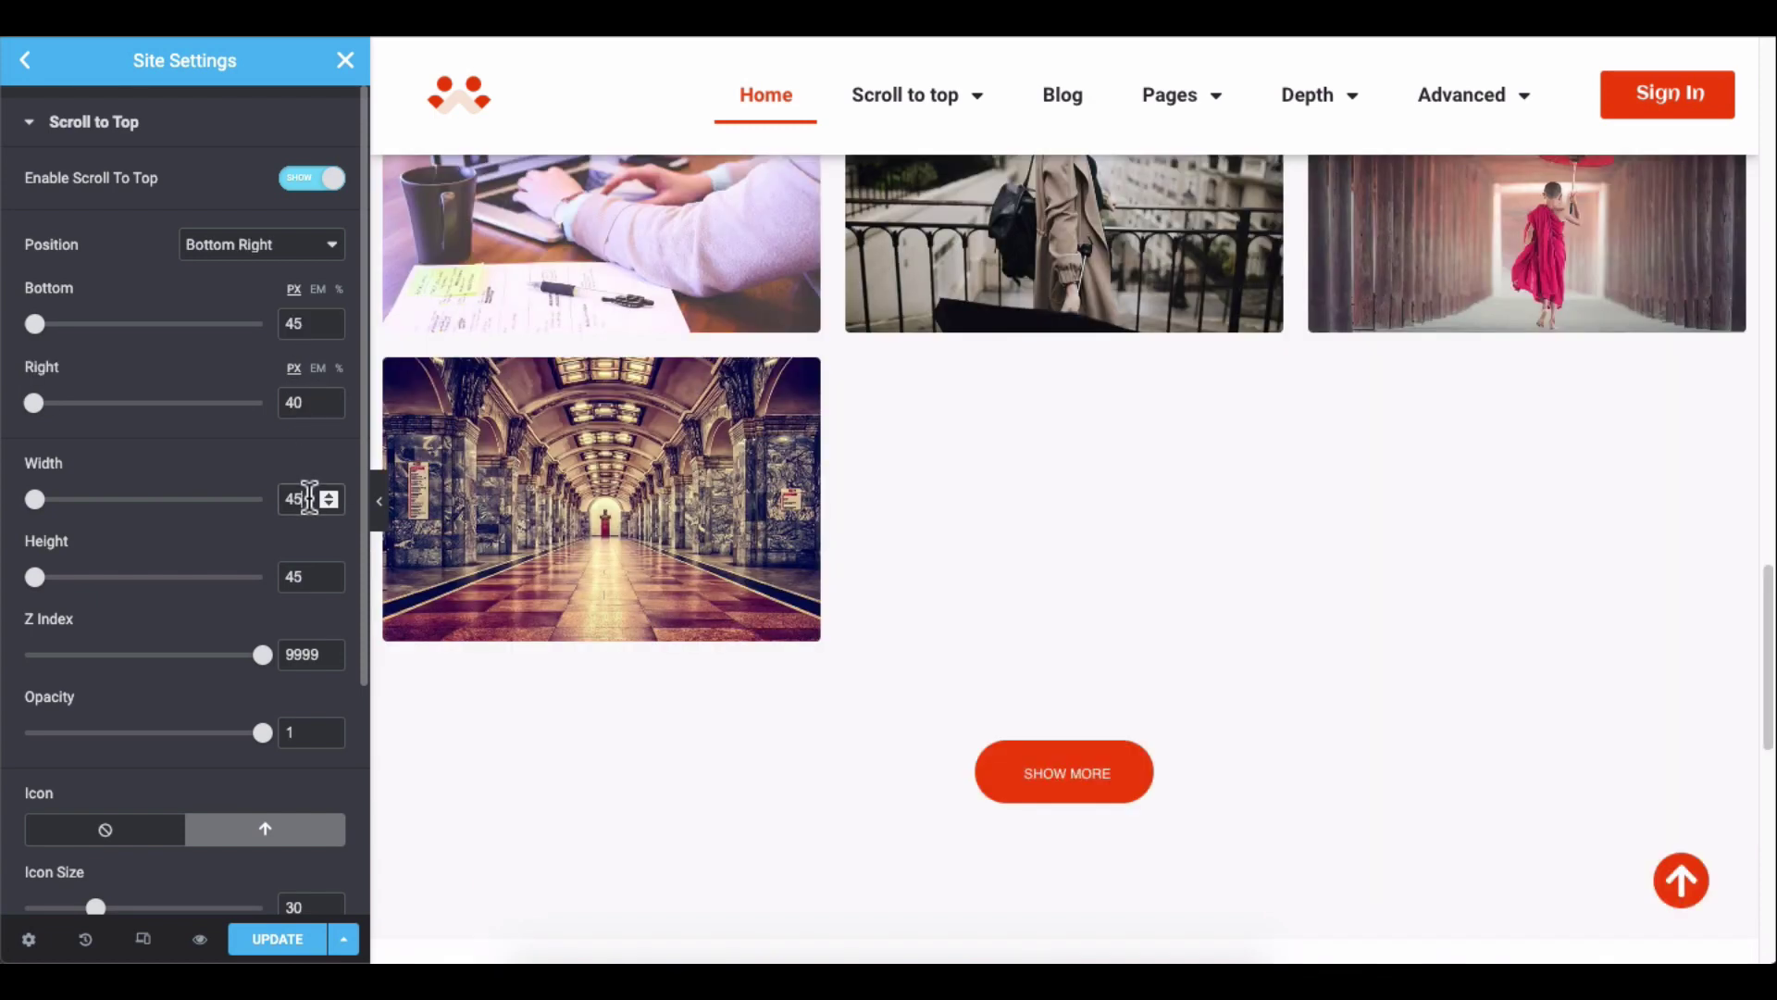
Try a width of 60 and a height of 60 for the scroll-to-top button, restoring each to 45.
type("60")
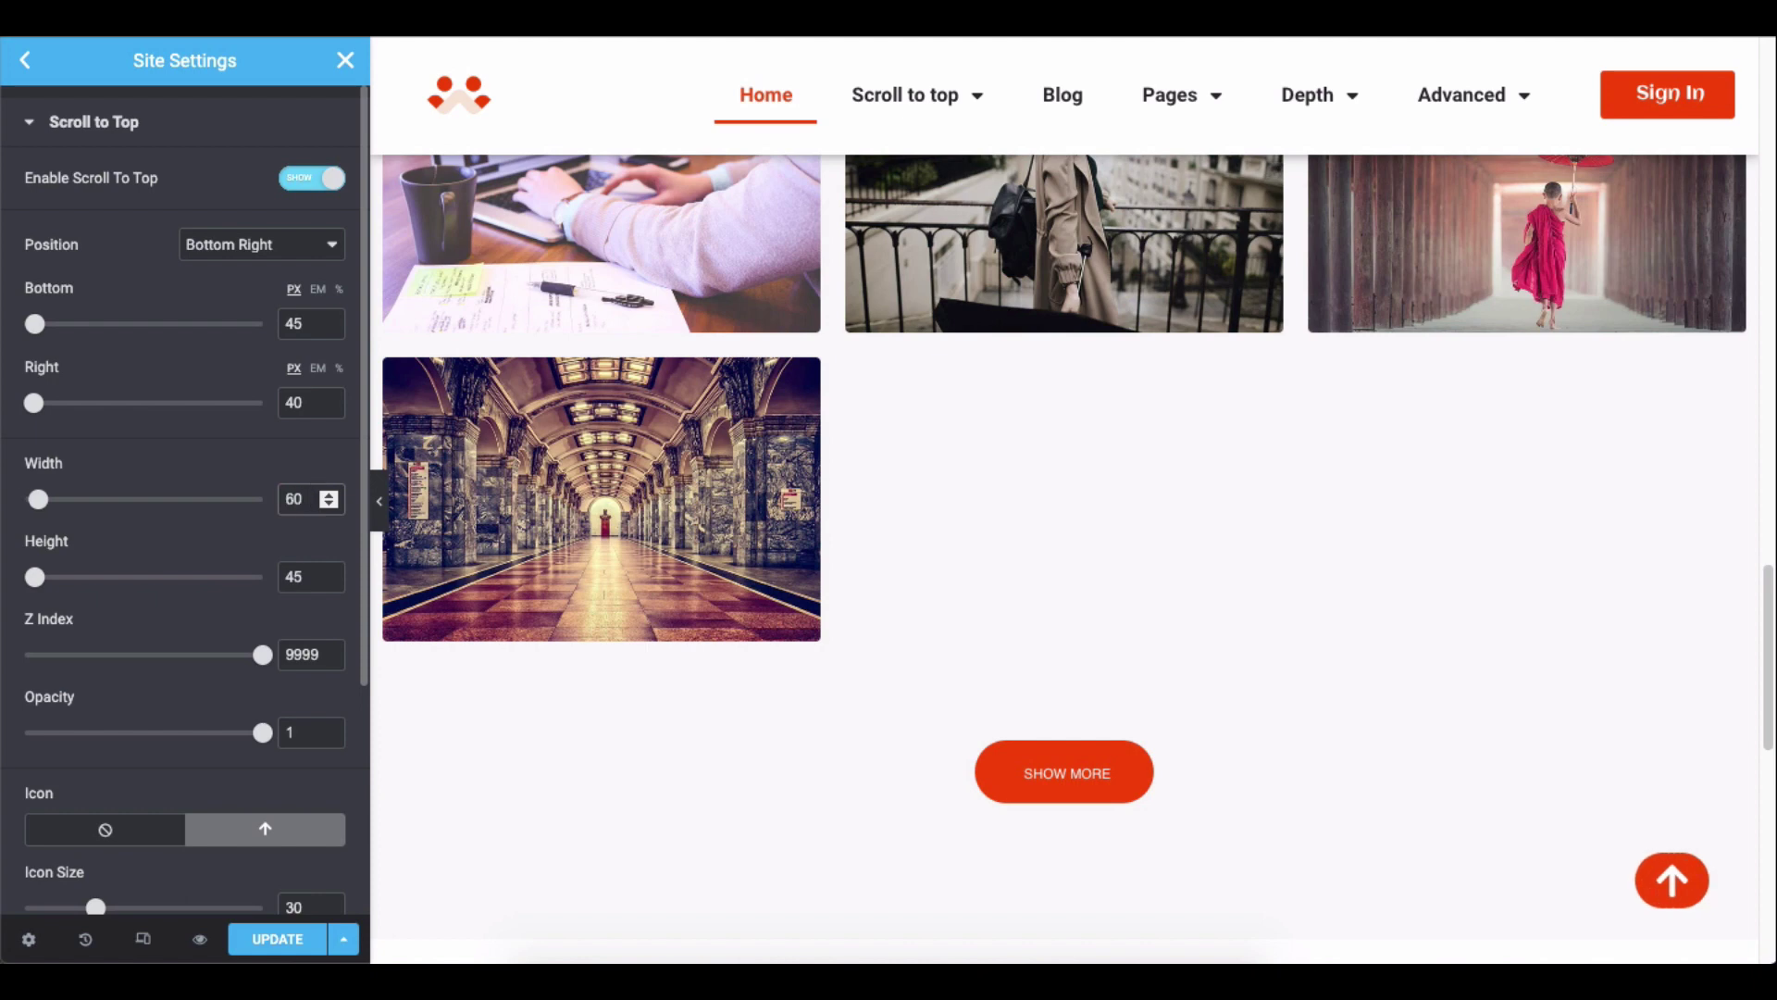
type("45")
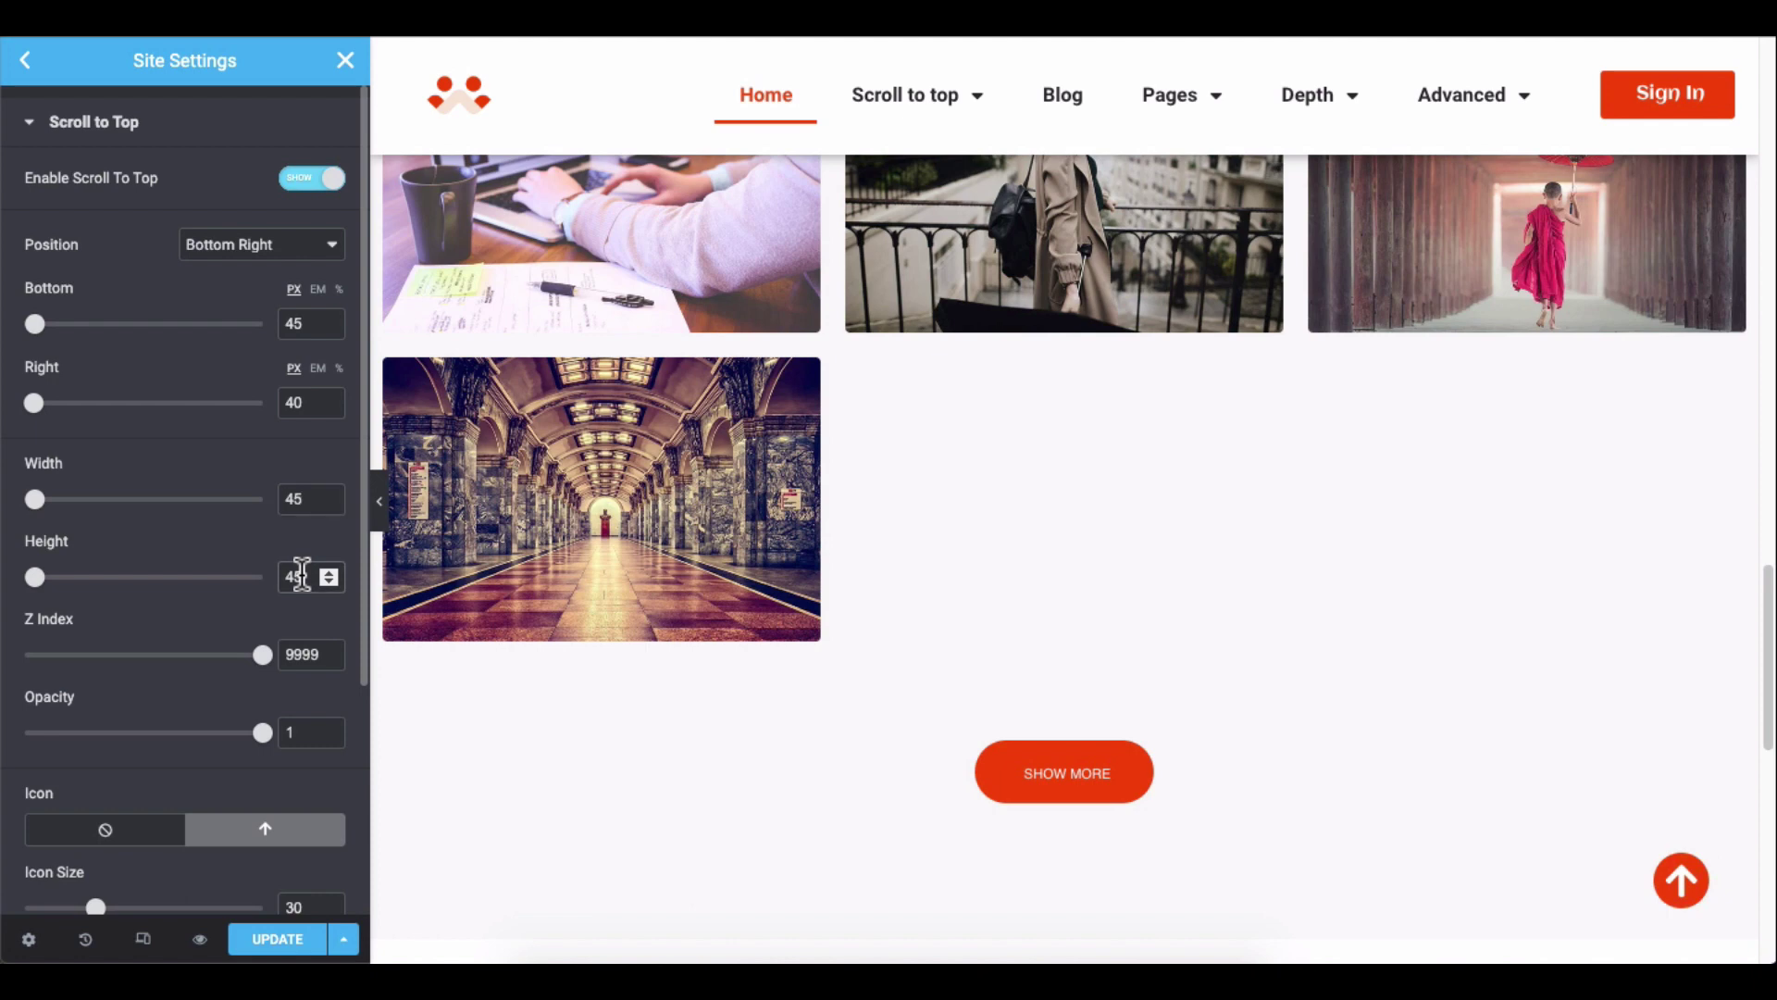
type("60")
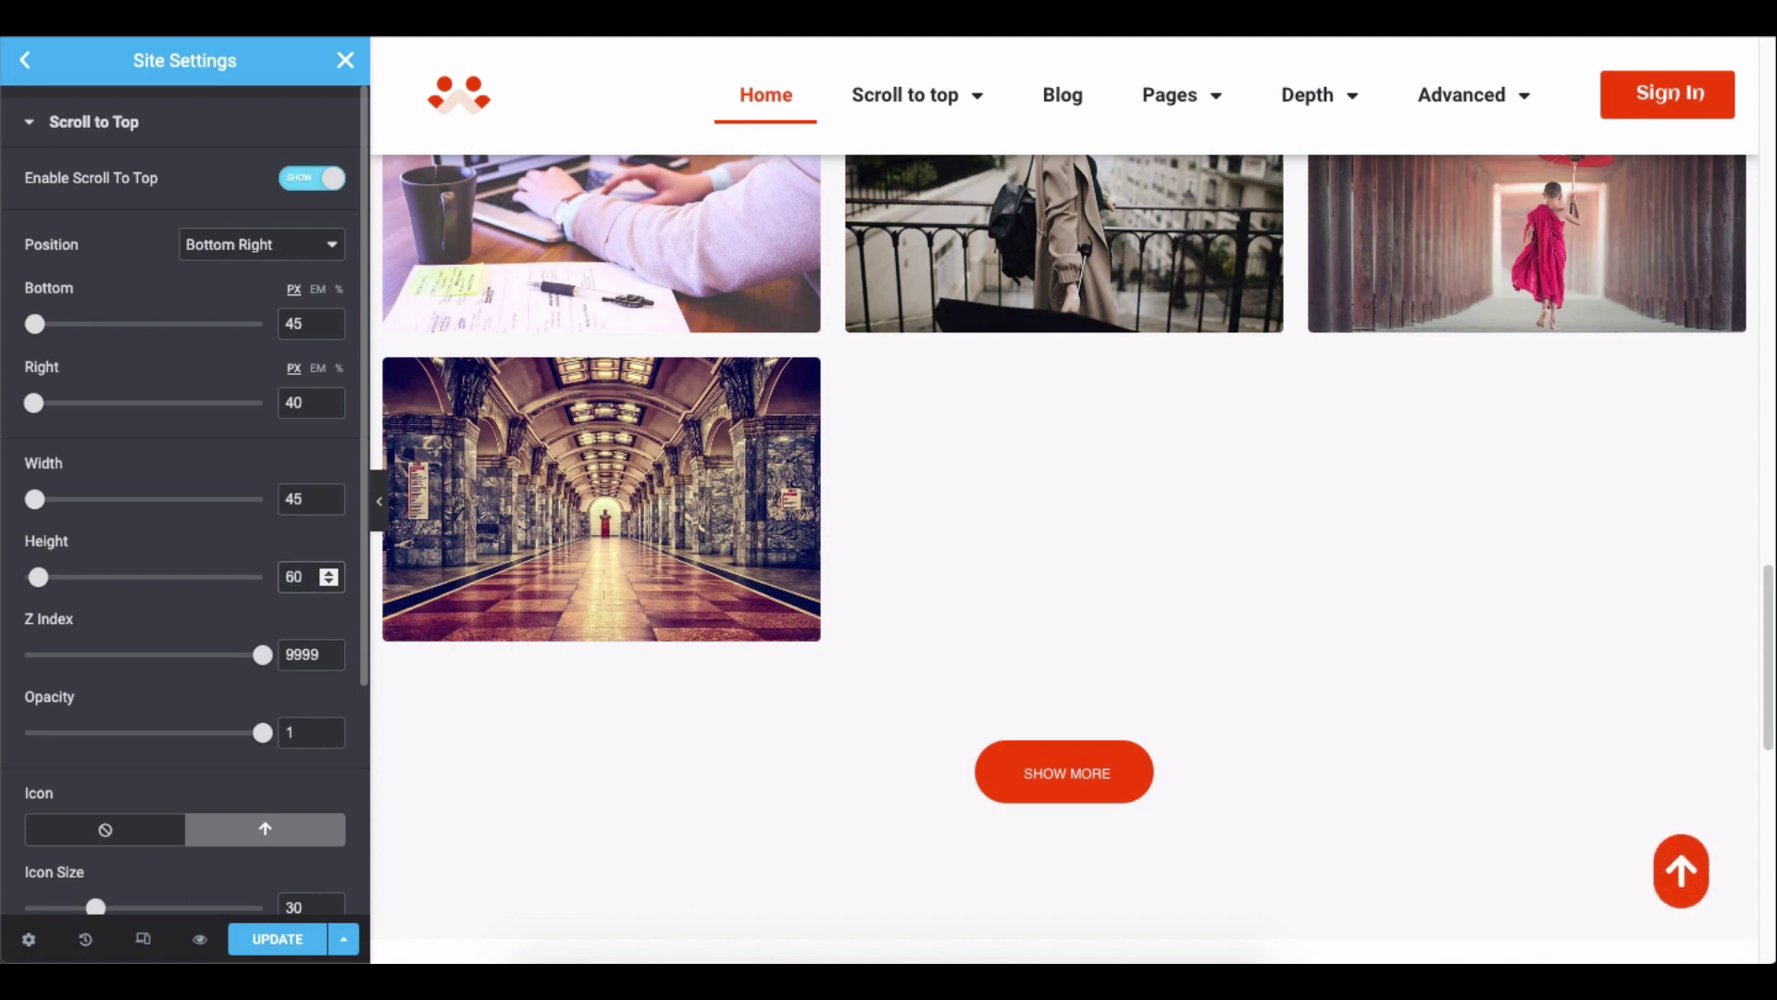
type("45")
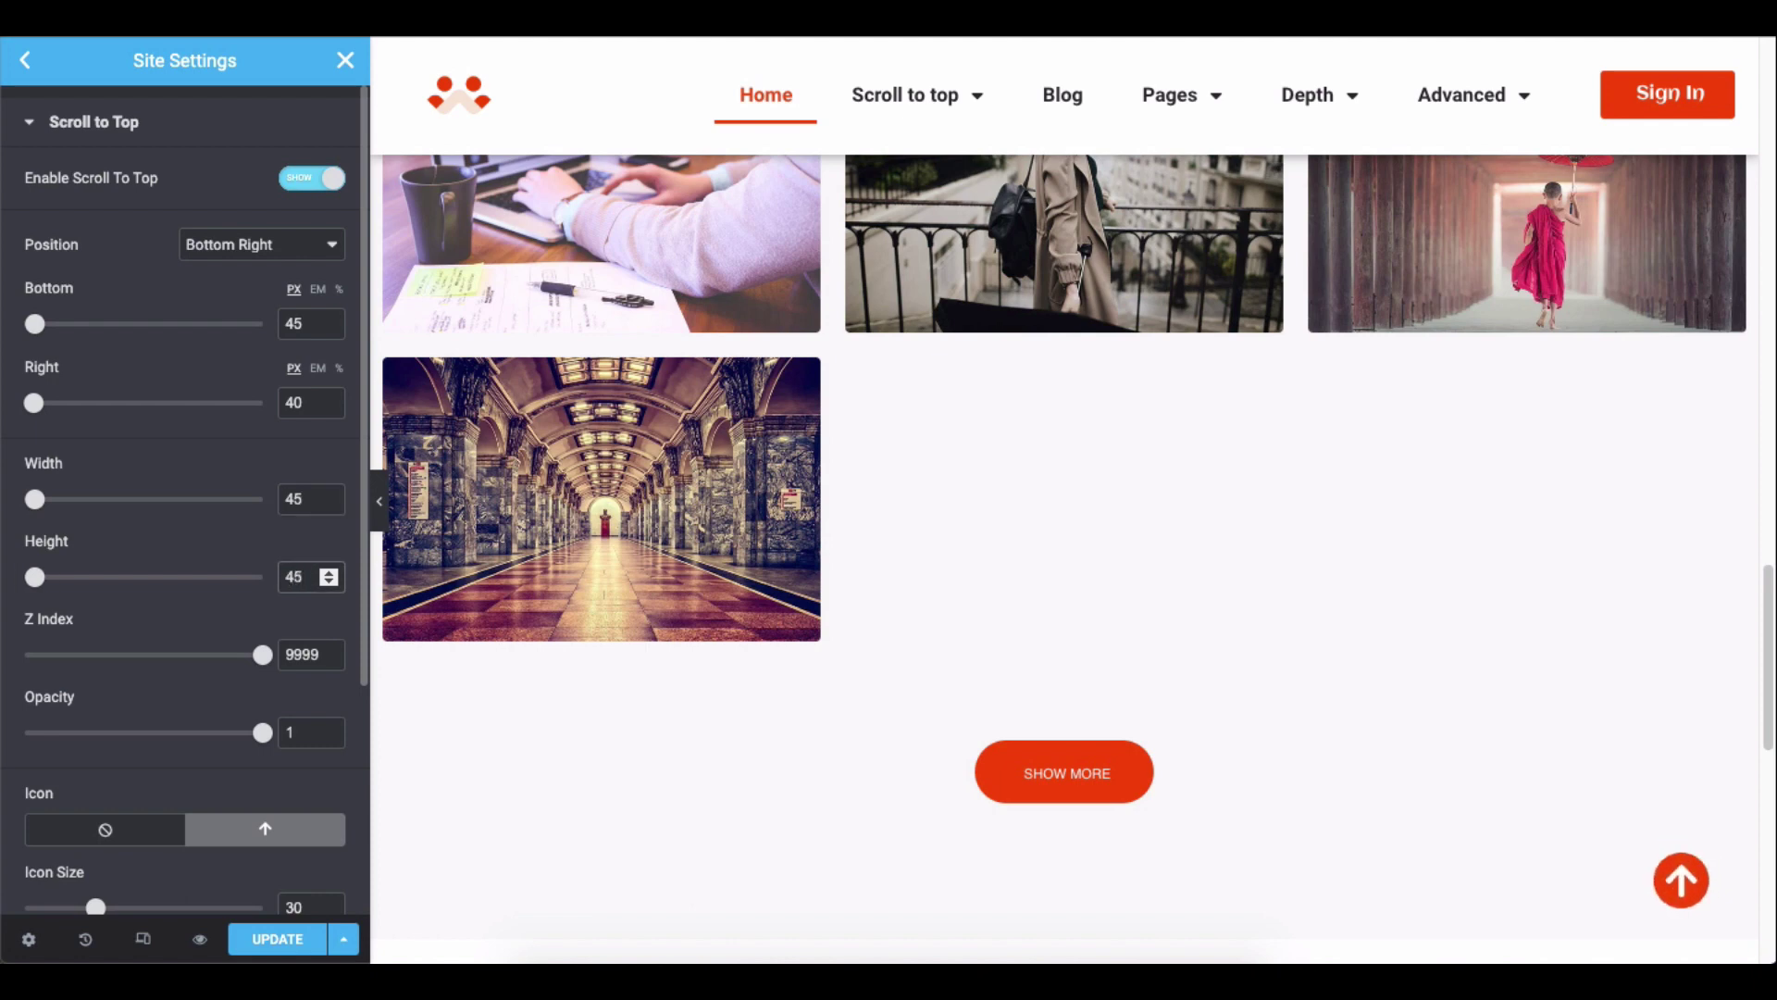
Set the scroll-to-top button's Z Index to 8888.
left_click(302, 655)
type("8888")
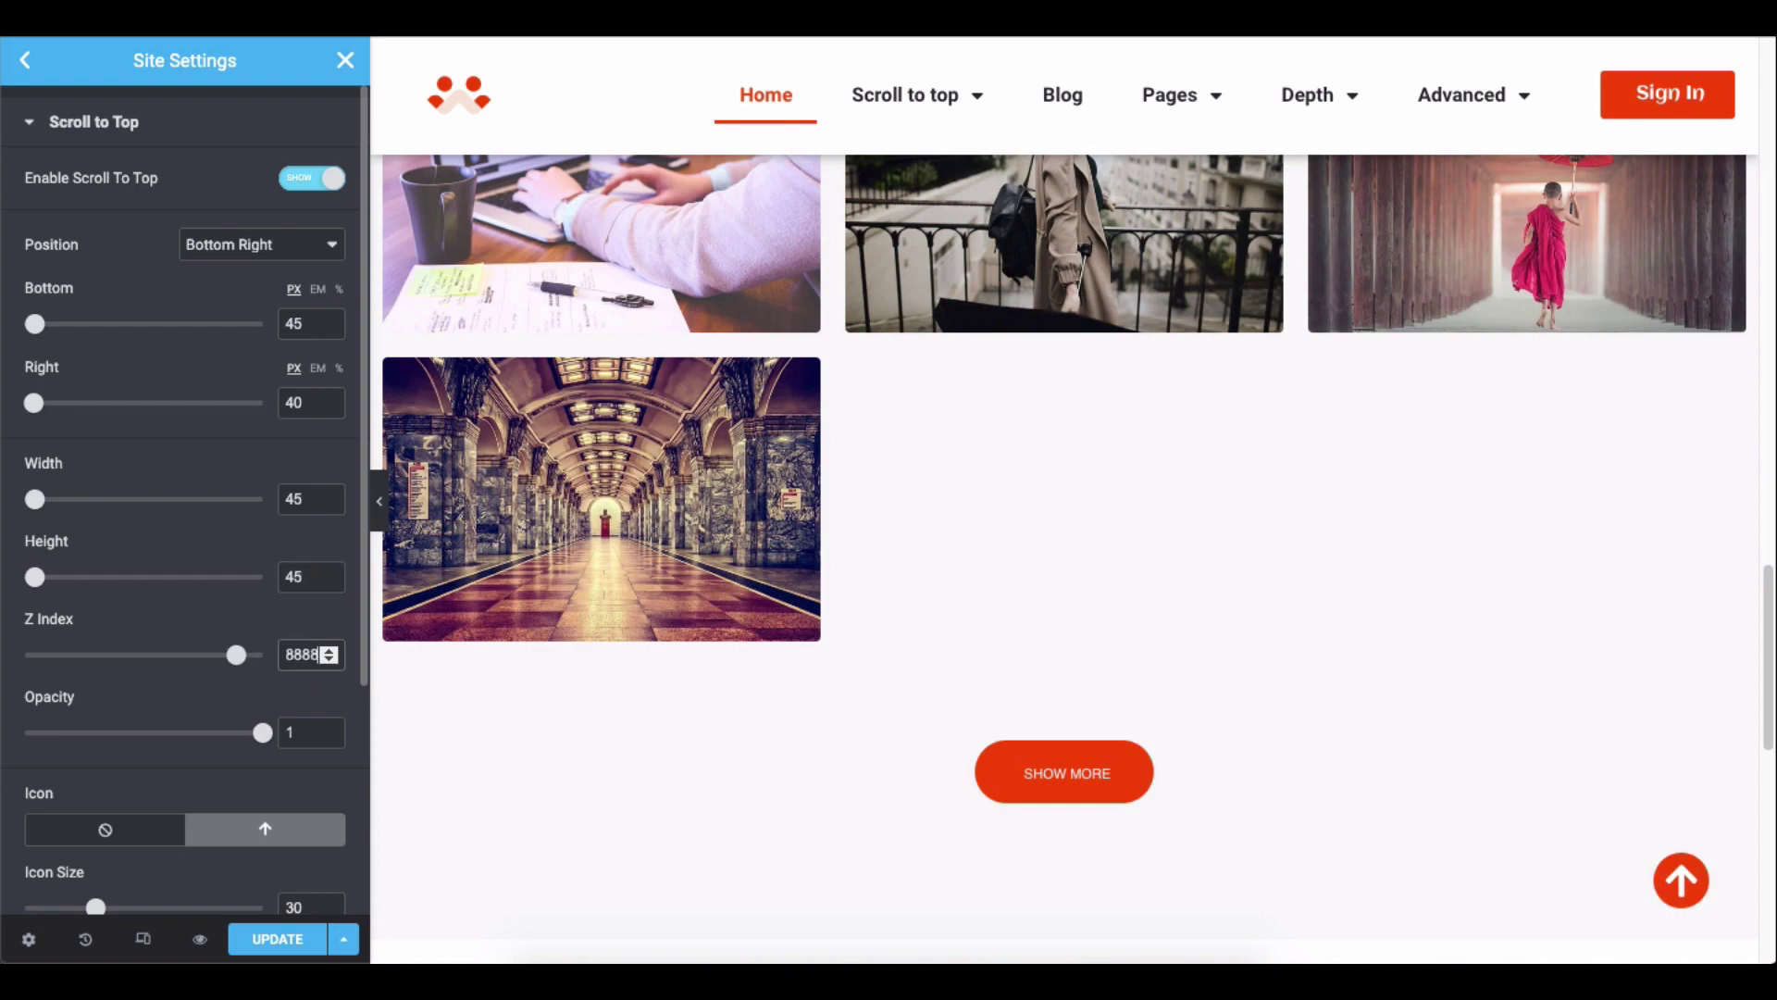
Try adjusting the scroll-to-top button's opacity and return it to 1.
scroll(861, 698, "up", 8)
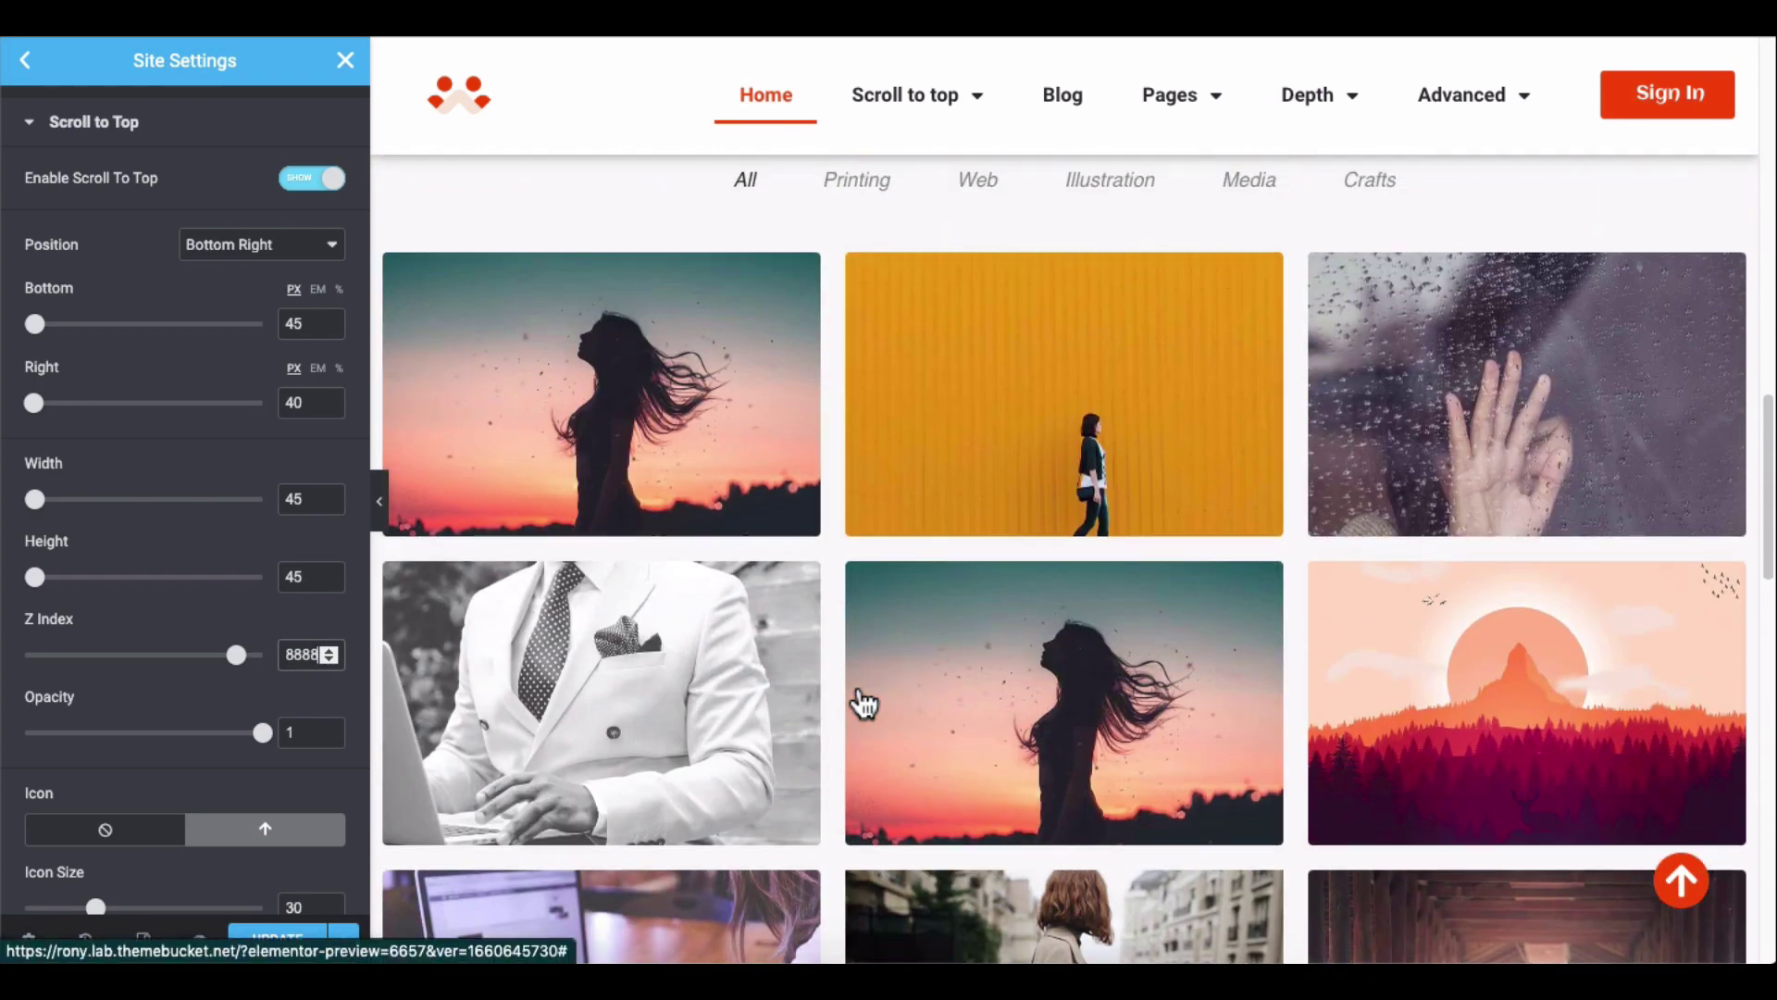
scroll(865, 704, "down", 10)
scroll(864, 703, "up", 2)
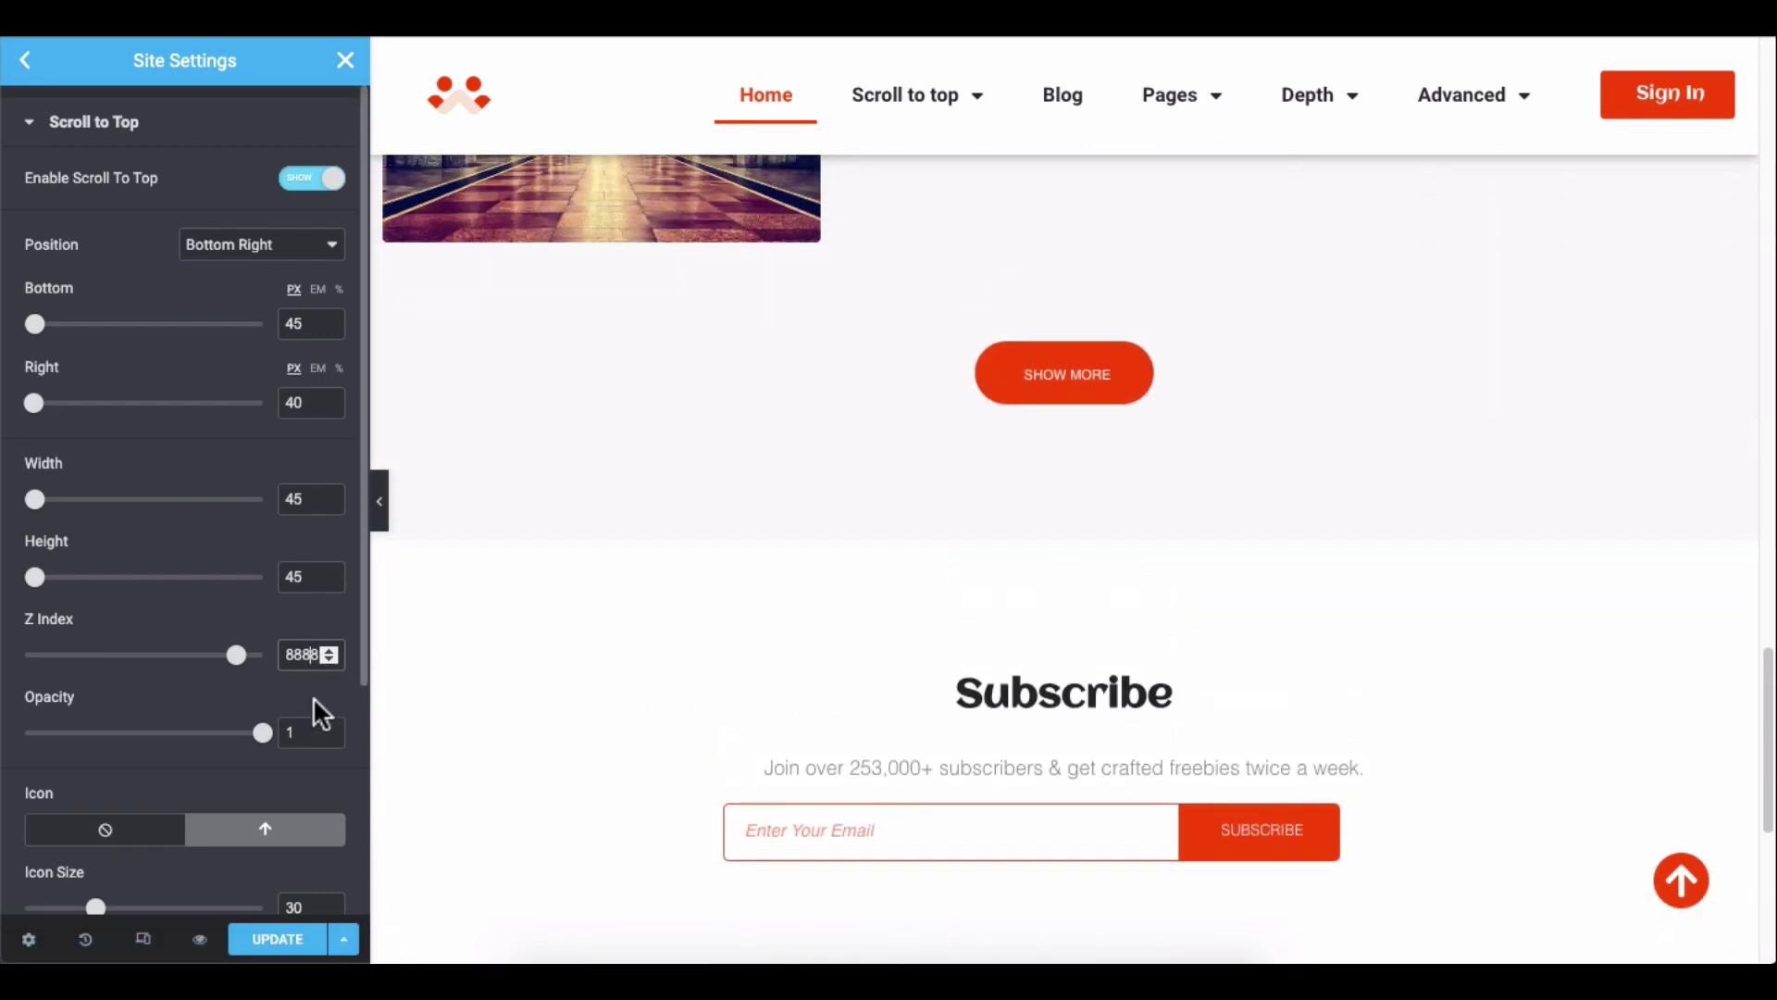
double_click(329, 735)
mouse_move(246, 741)
left_mouse_down()
mouse_move(87, 734)
mouse_move(281, 746)
left_mouse_up()
scroll(306, 736, "down", 3)
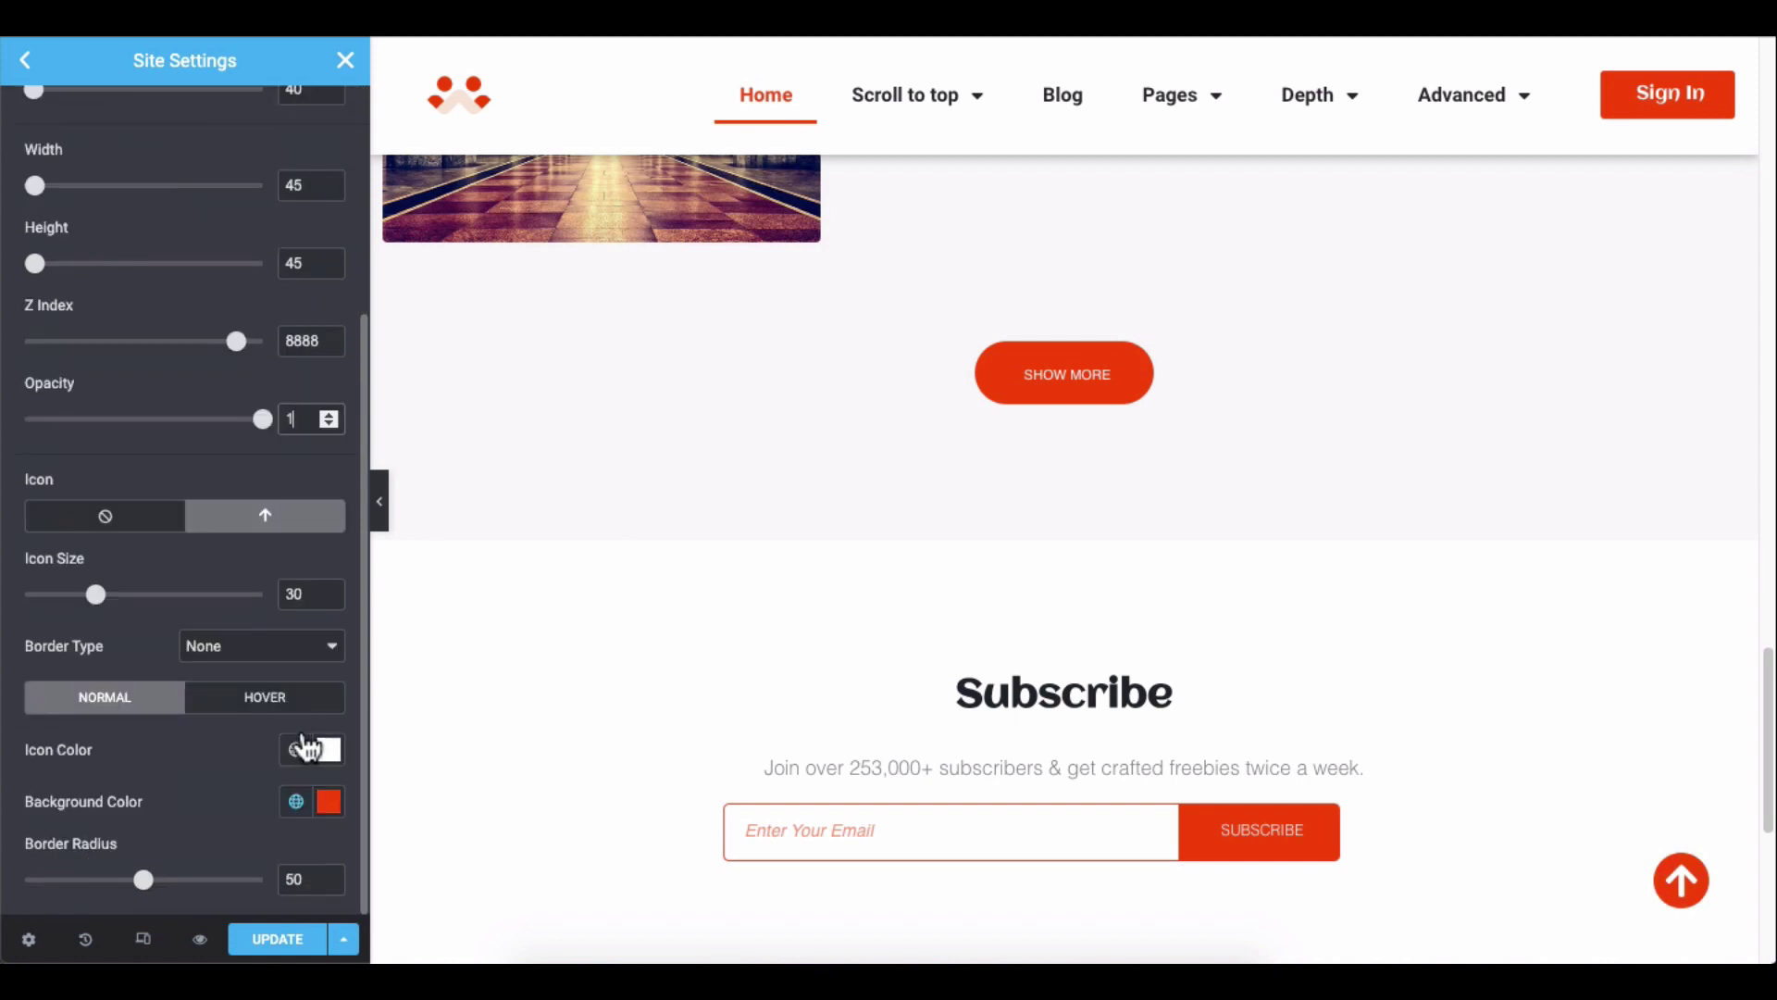
Try the scroll-to-top button with no icon and open the icon library to choose a replacement.
left_click(106, 516)
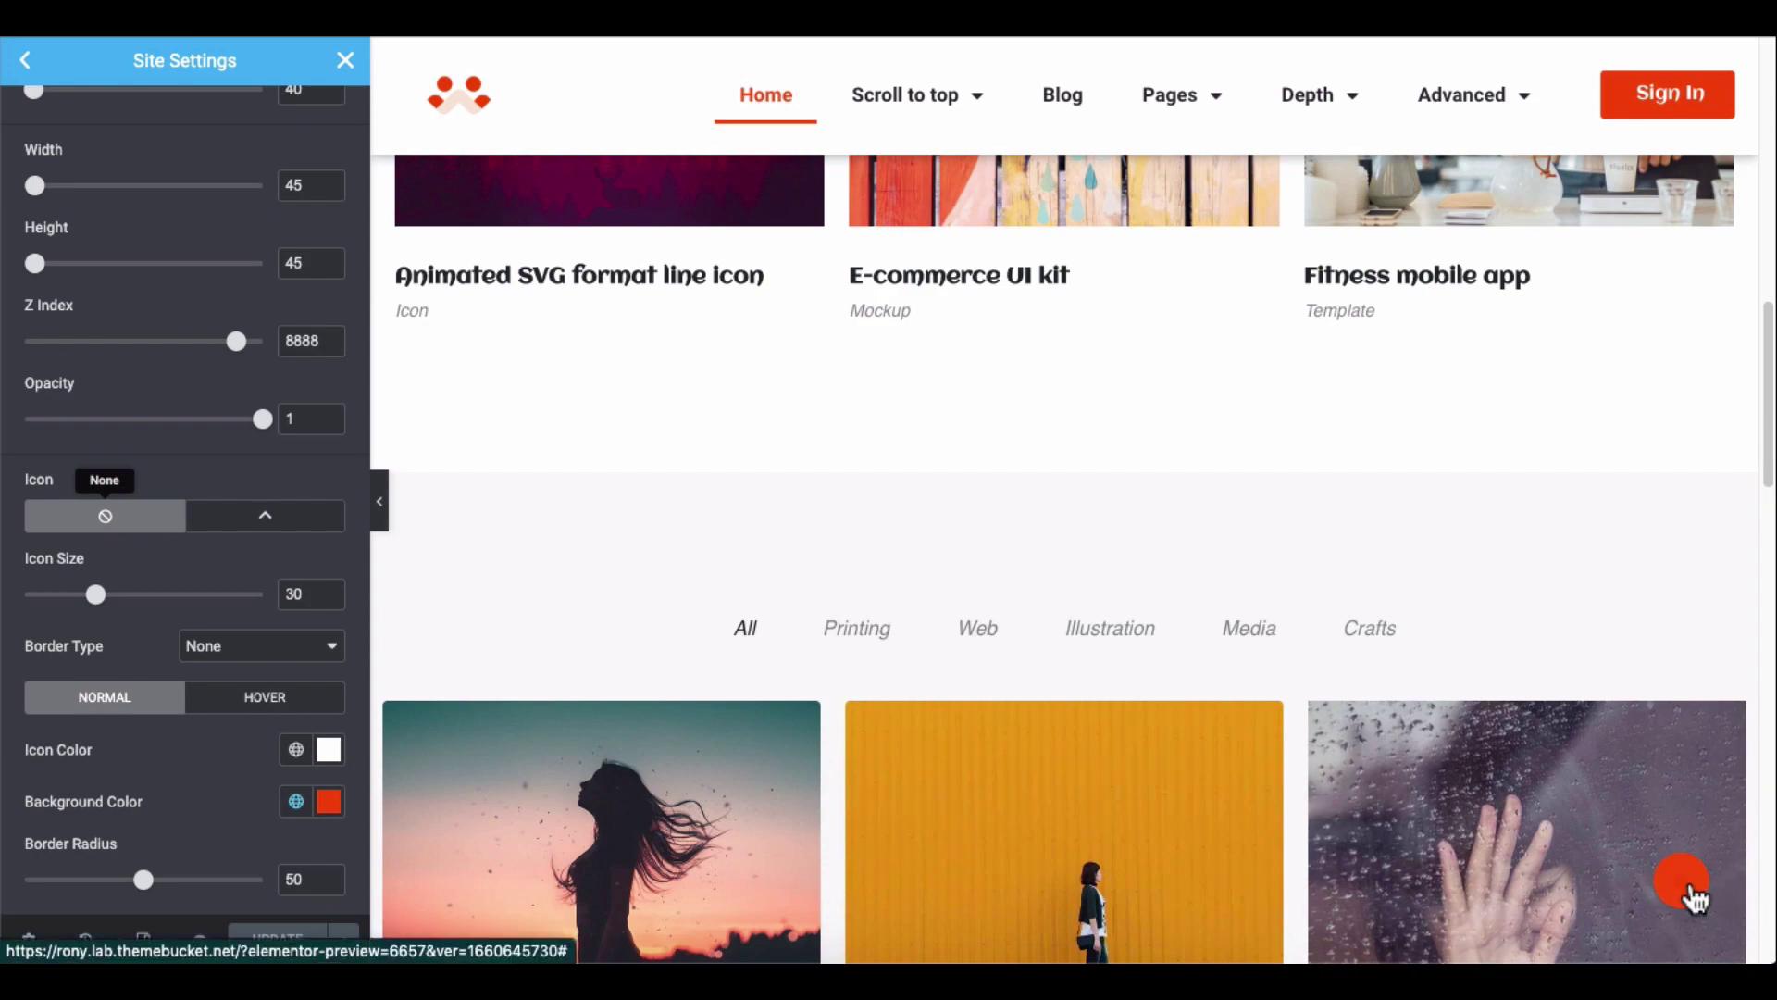
scroll(1686, 890, "down", 15)
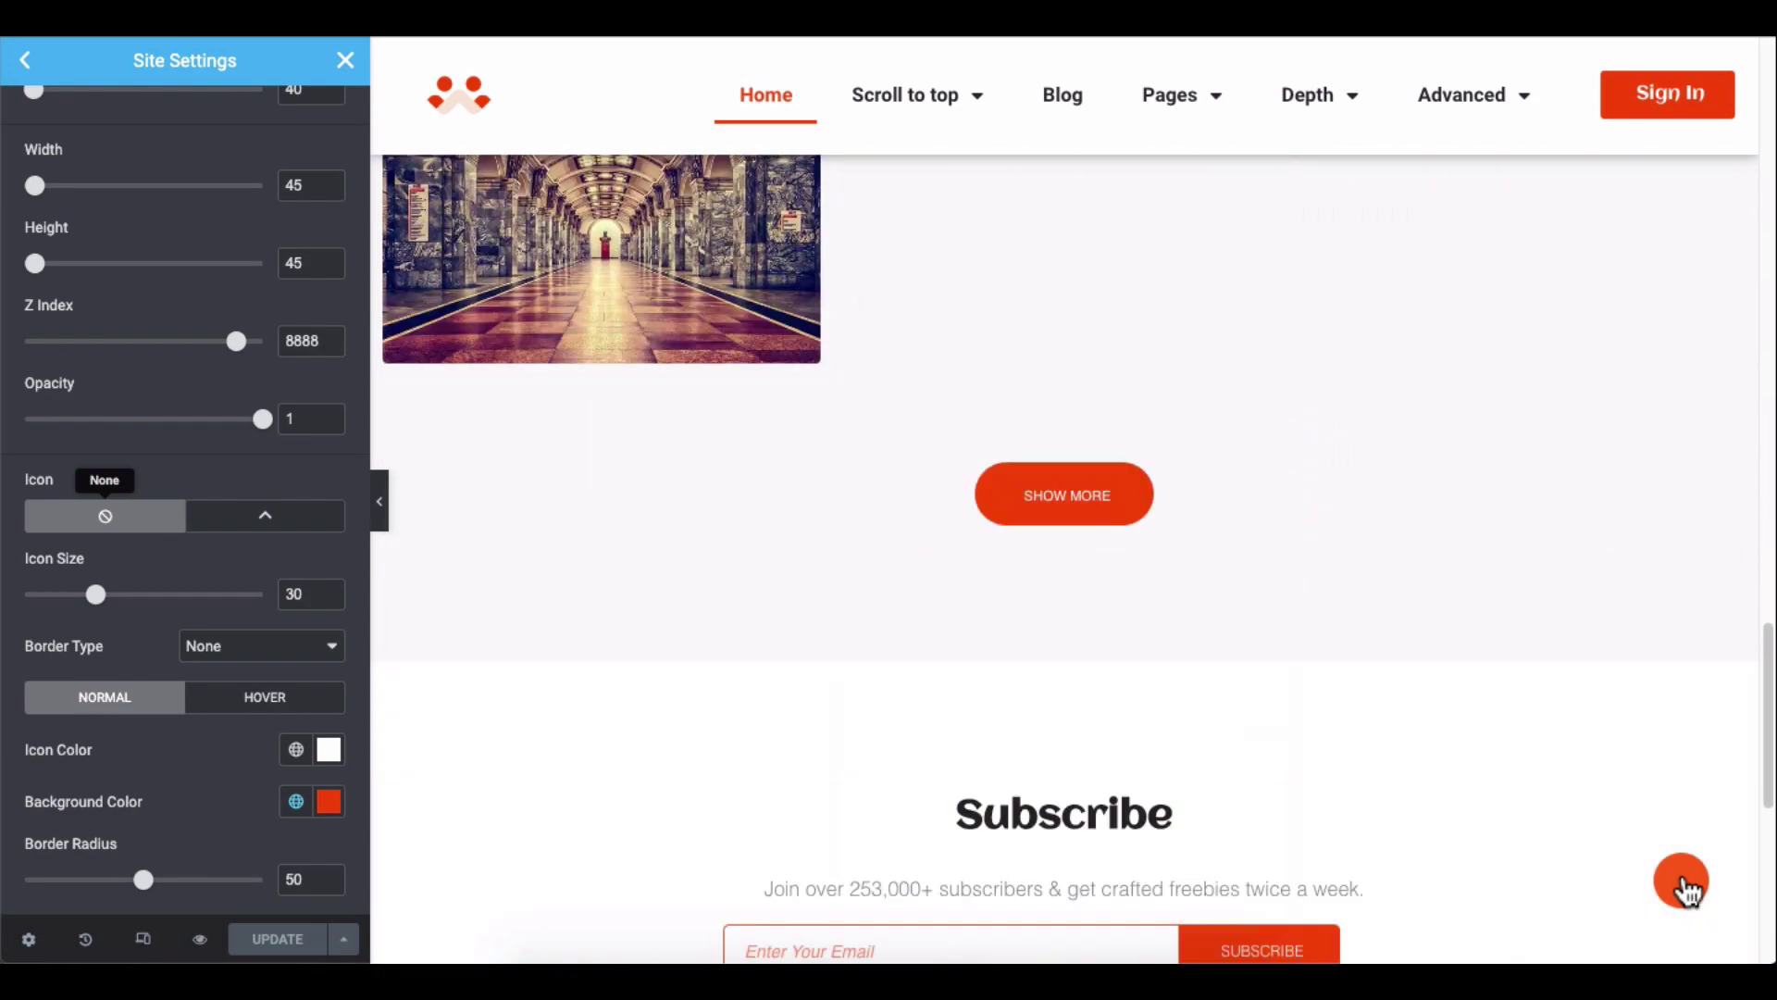
scroll(1693, 890, "down", 2)
left_click(296, 511)
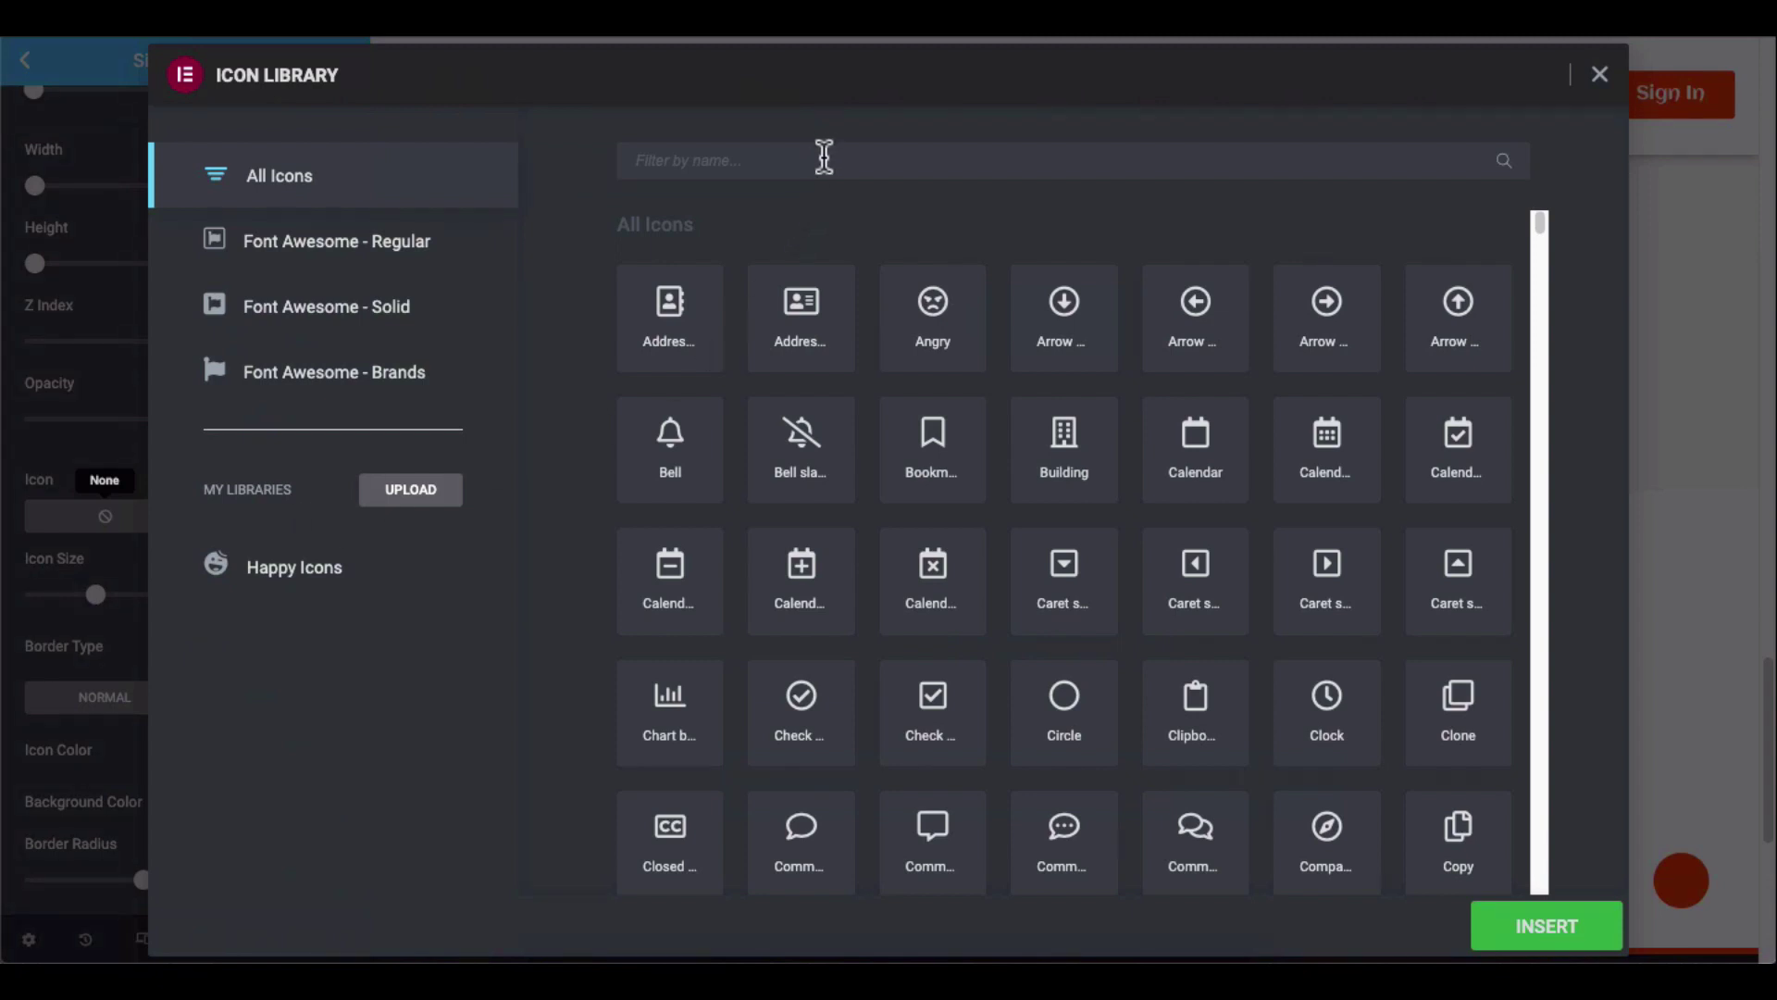
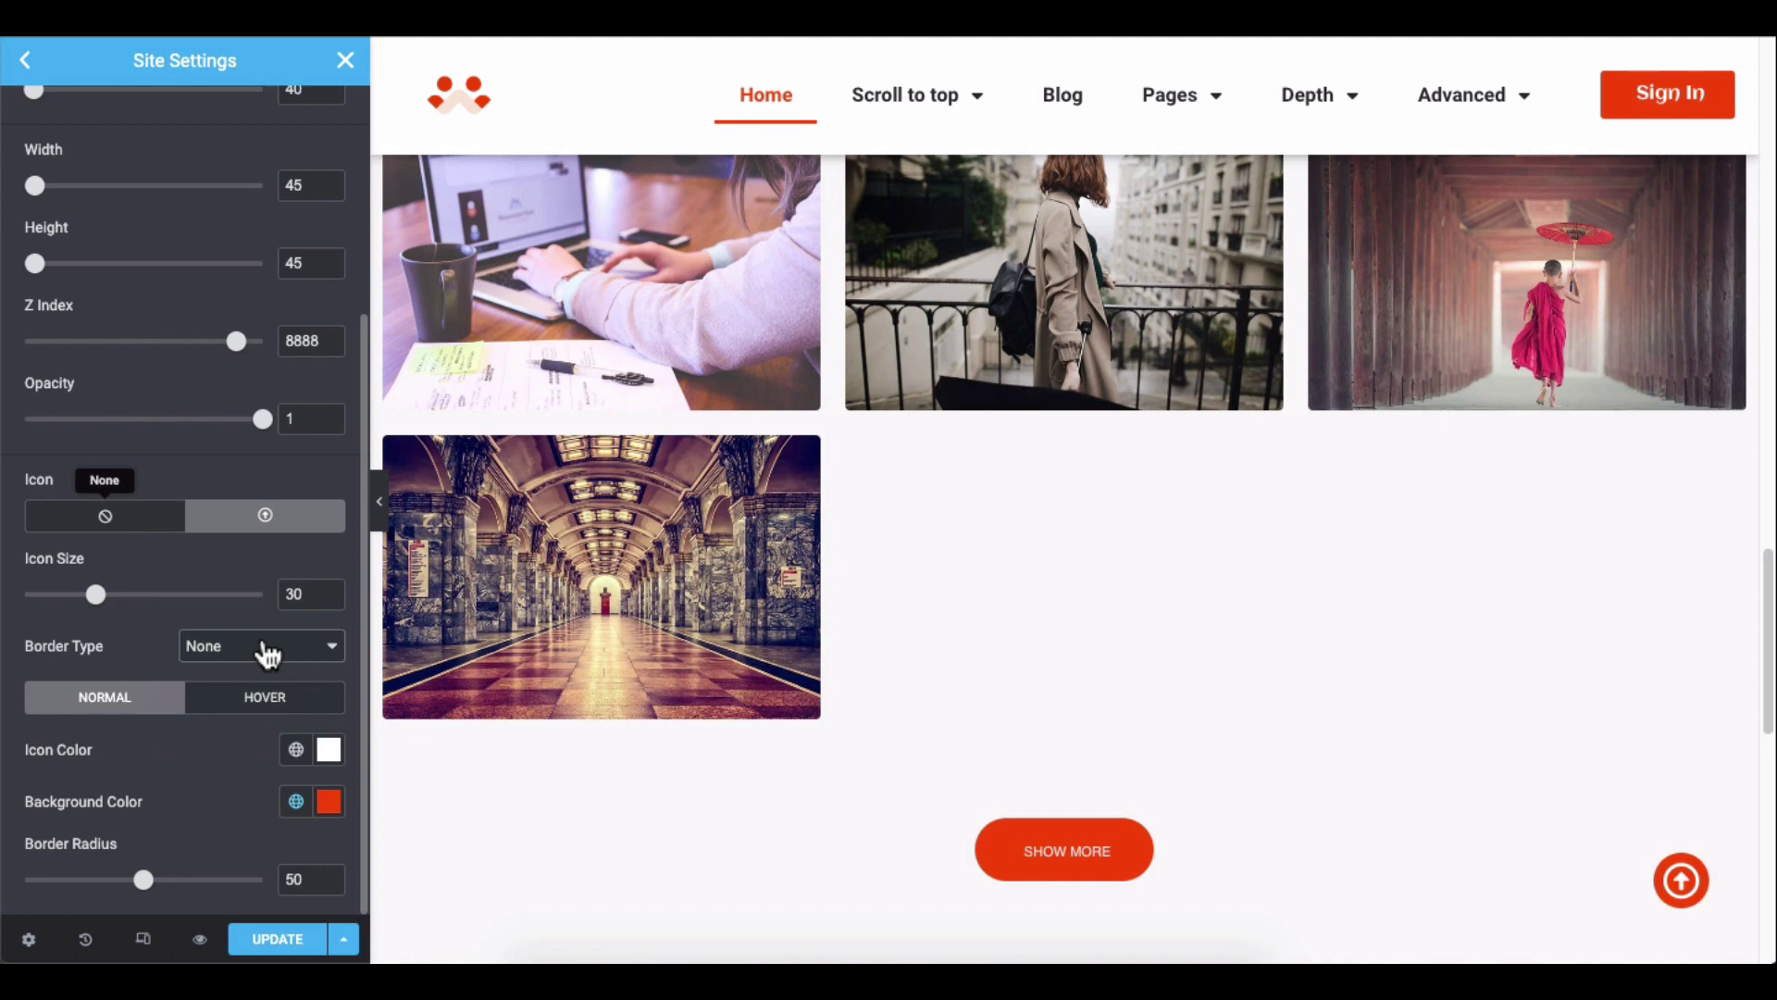
Adjust the scroll-to-top button's normal icon color to a near-white shade with the color picker.
left_click(326, 752)
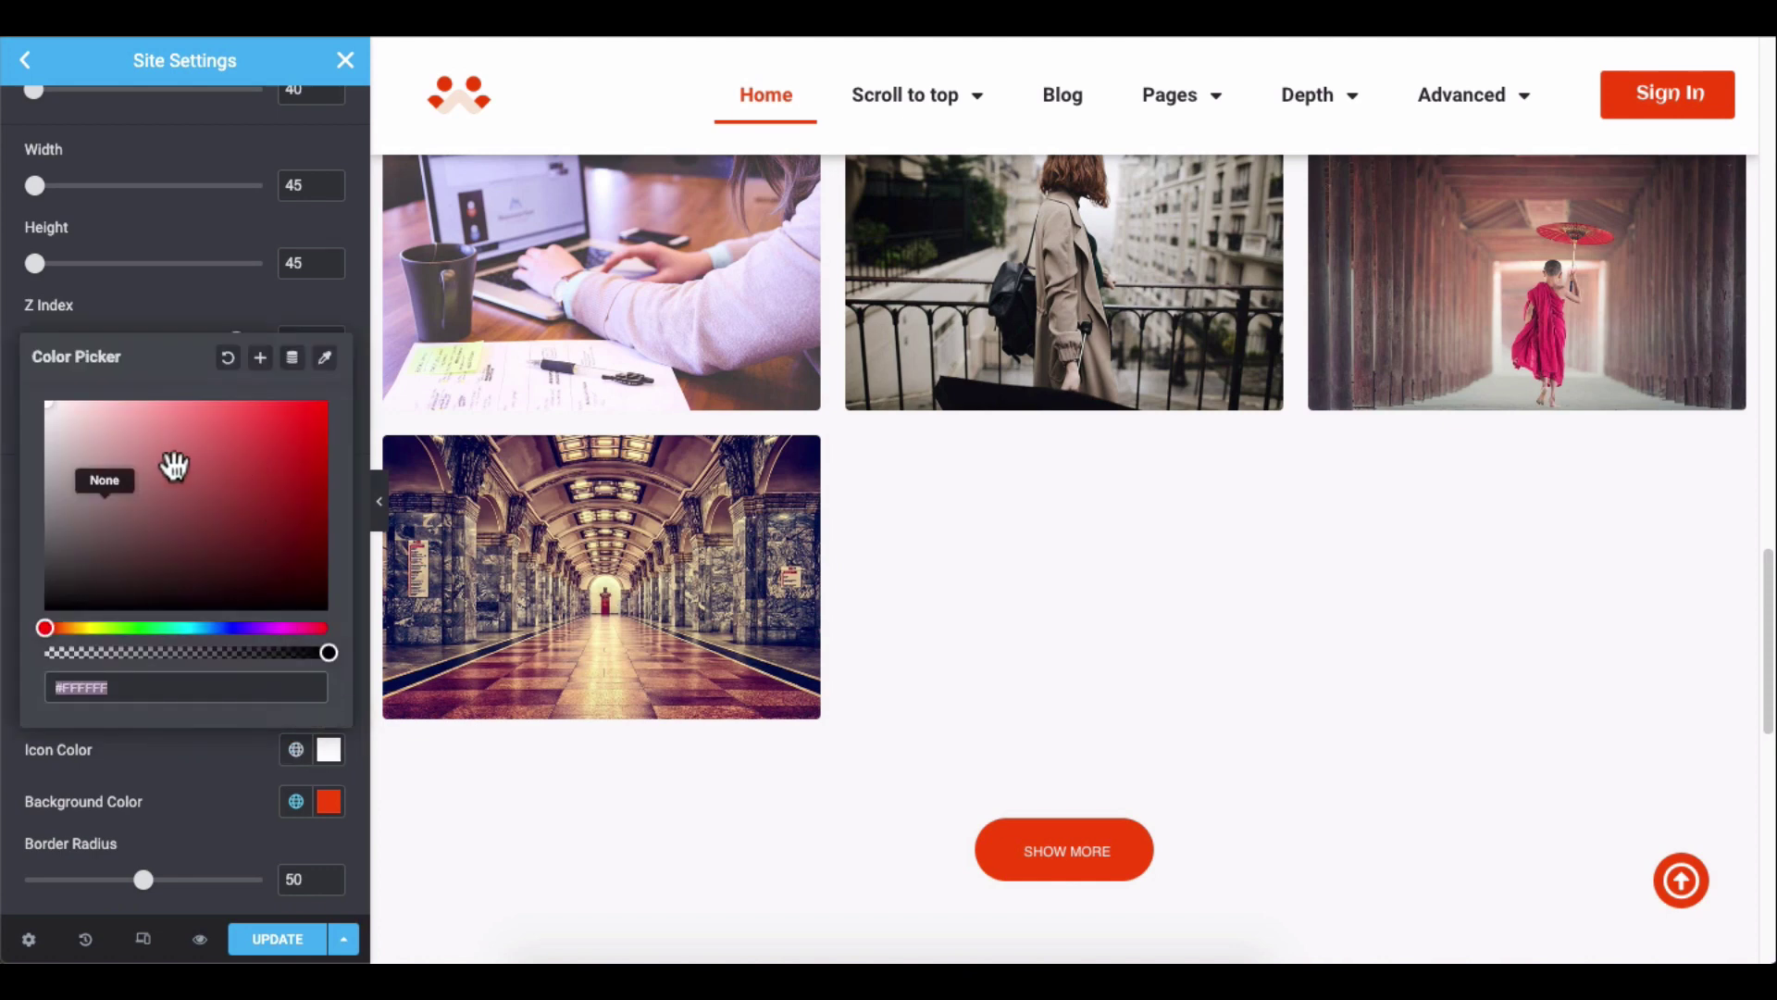
left_click(151, 629)
left_click_drag(215, 489, 32, 408)
left_click(202, 745)
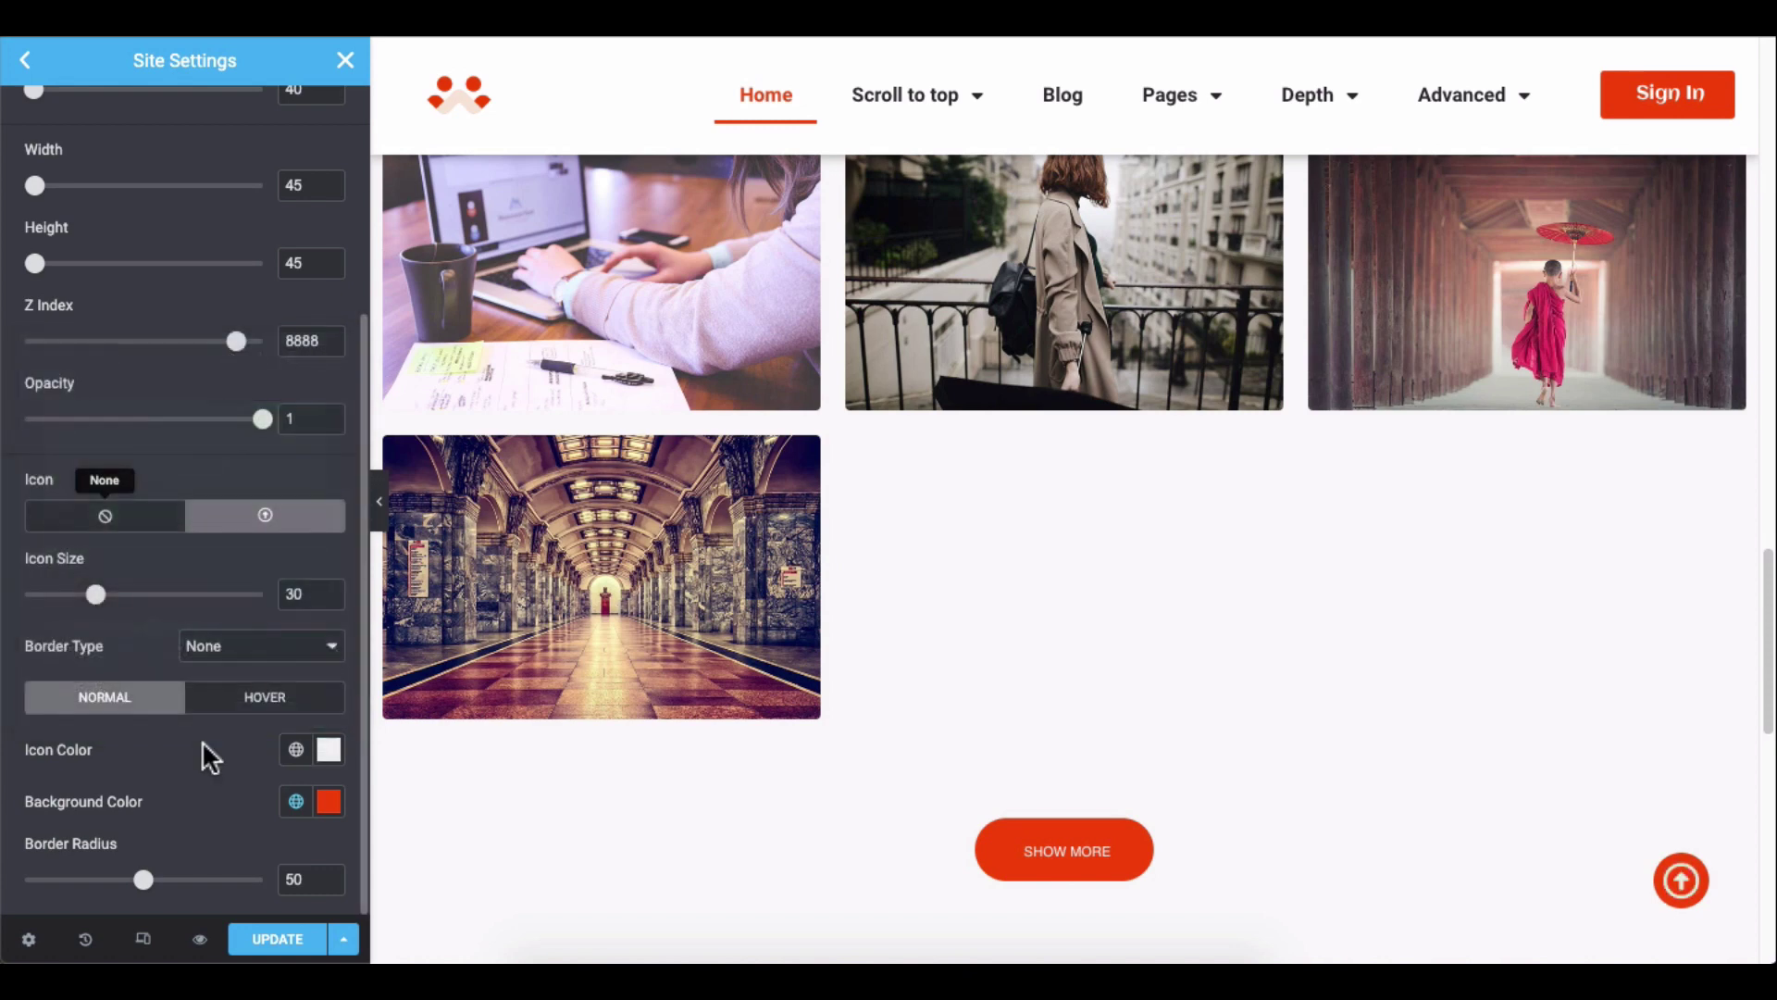
Set the button's normal background color to orange-red #F85610 and its border radius to 60.
left_click(335, 810)
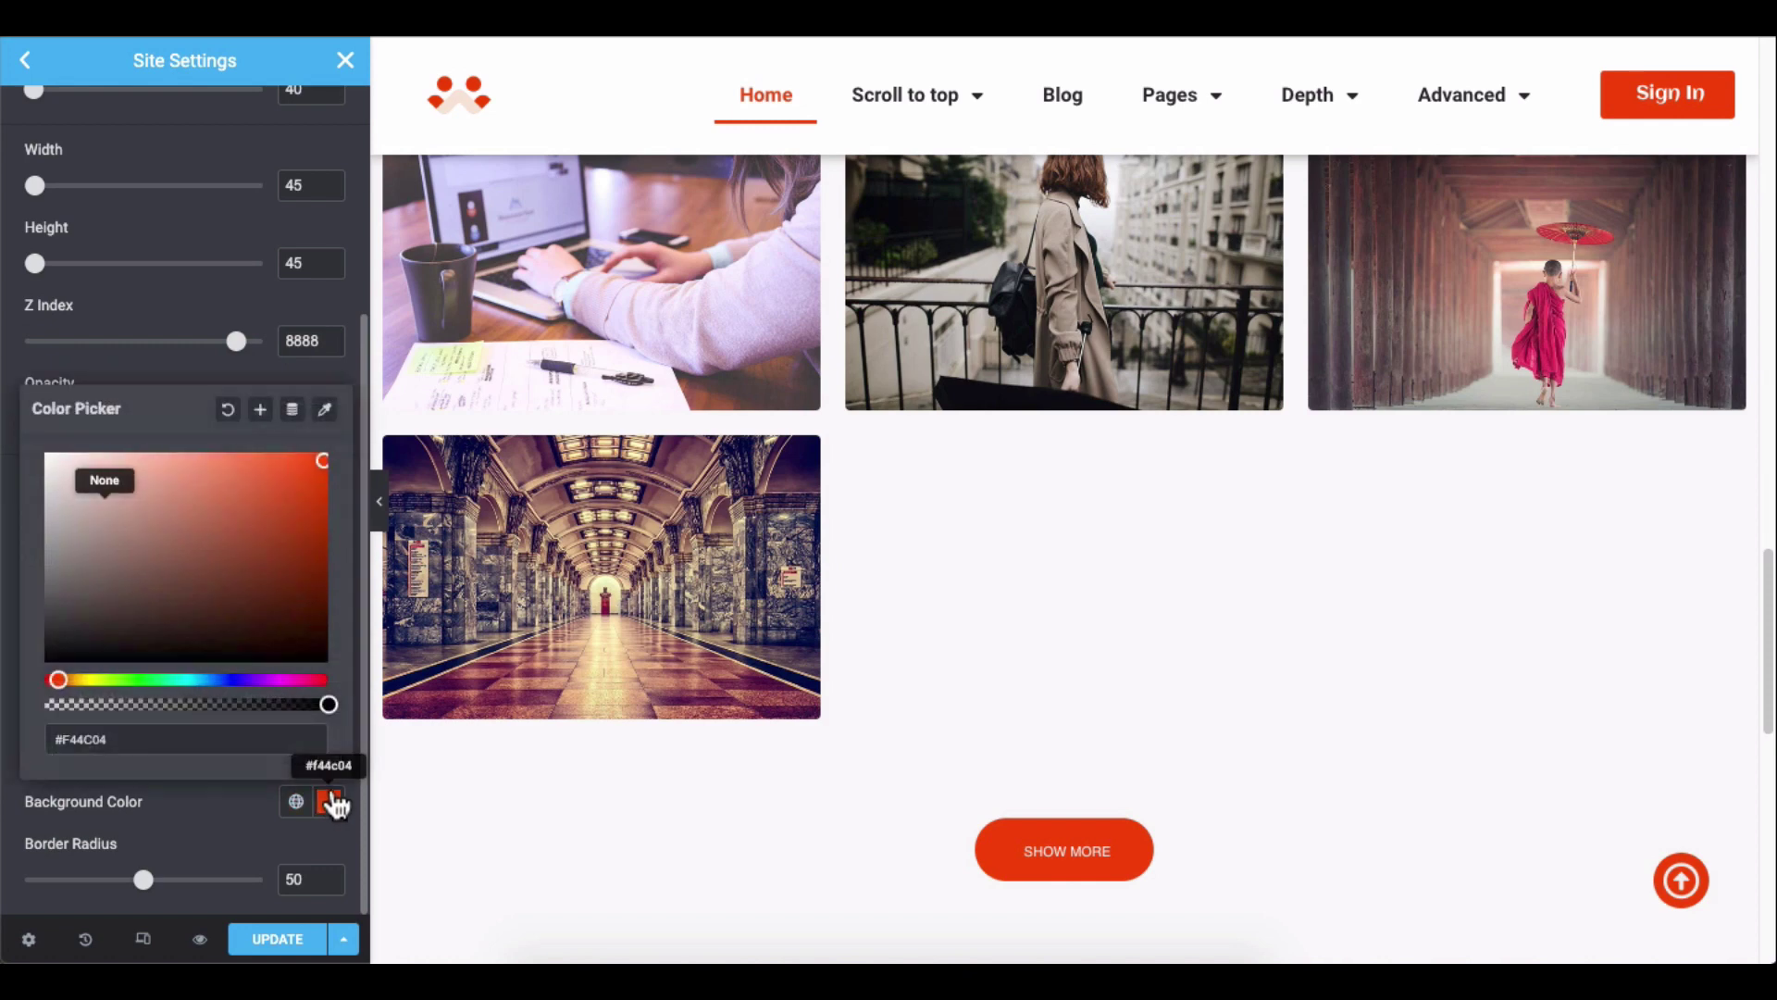
left_click_drag(307, 540, 309, 476)
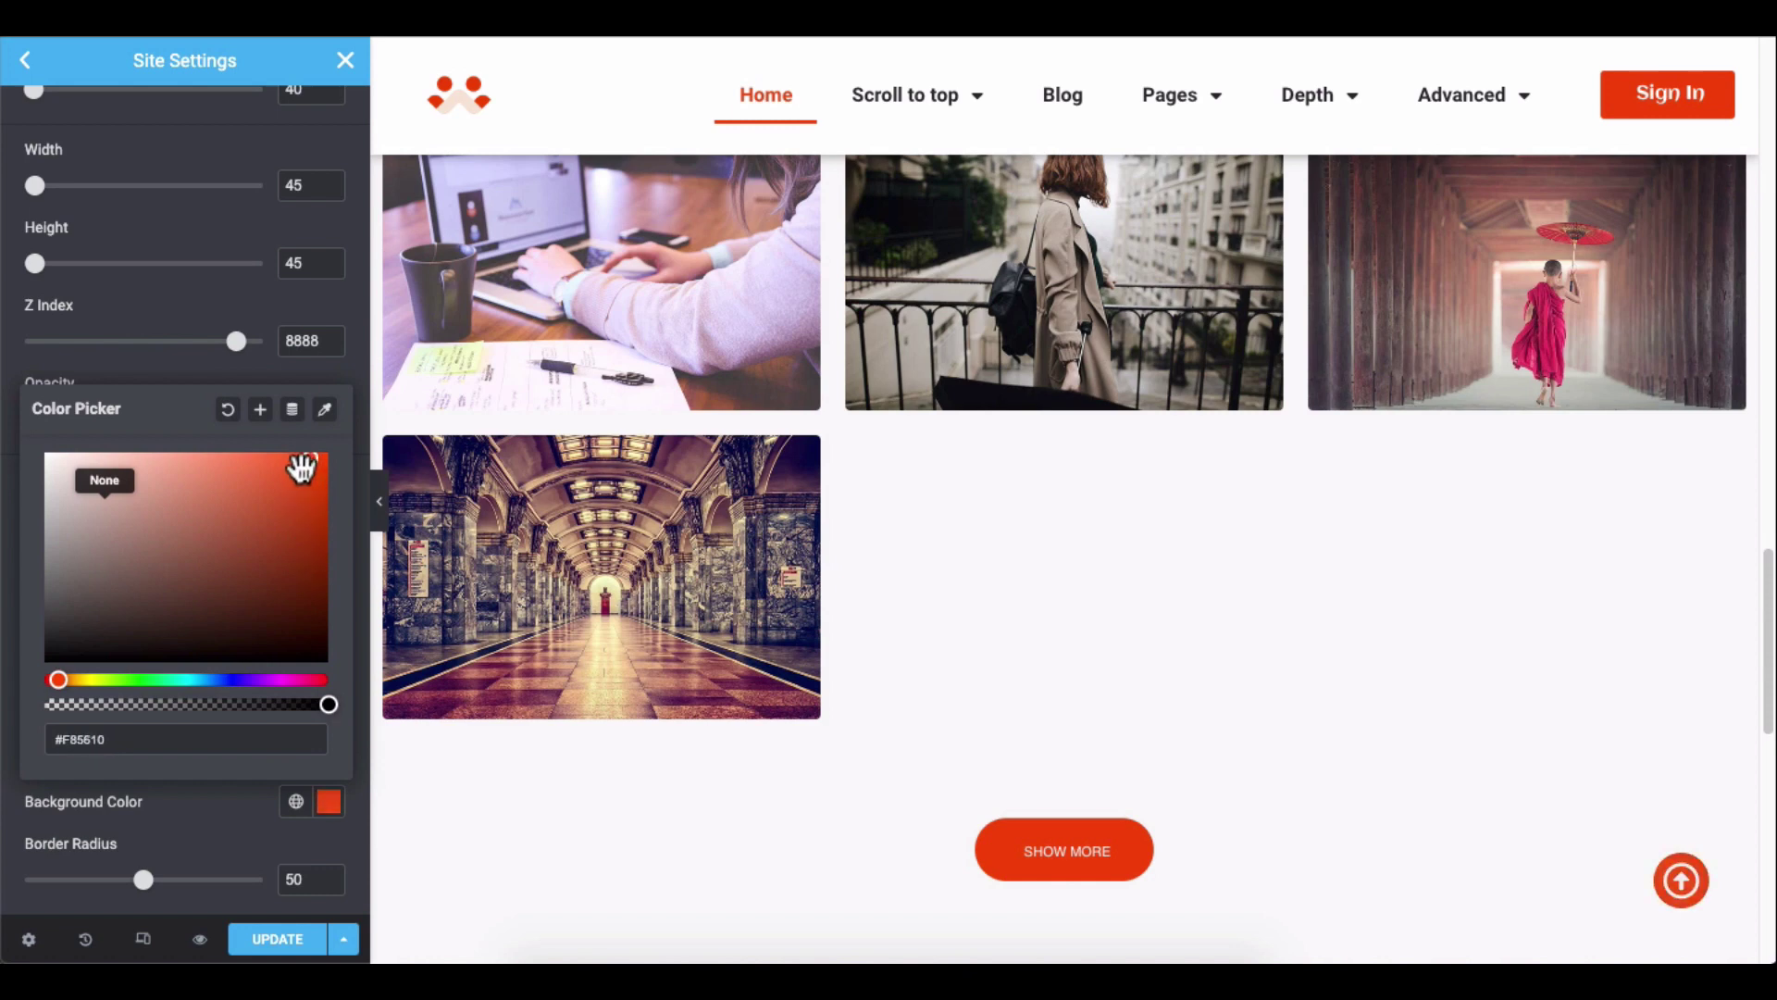
left_click(248, 794)
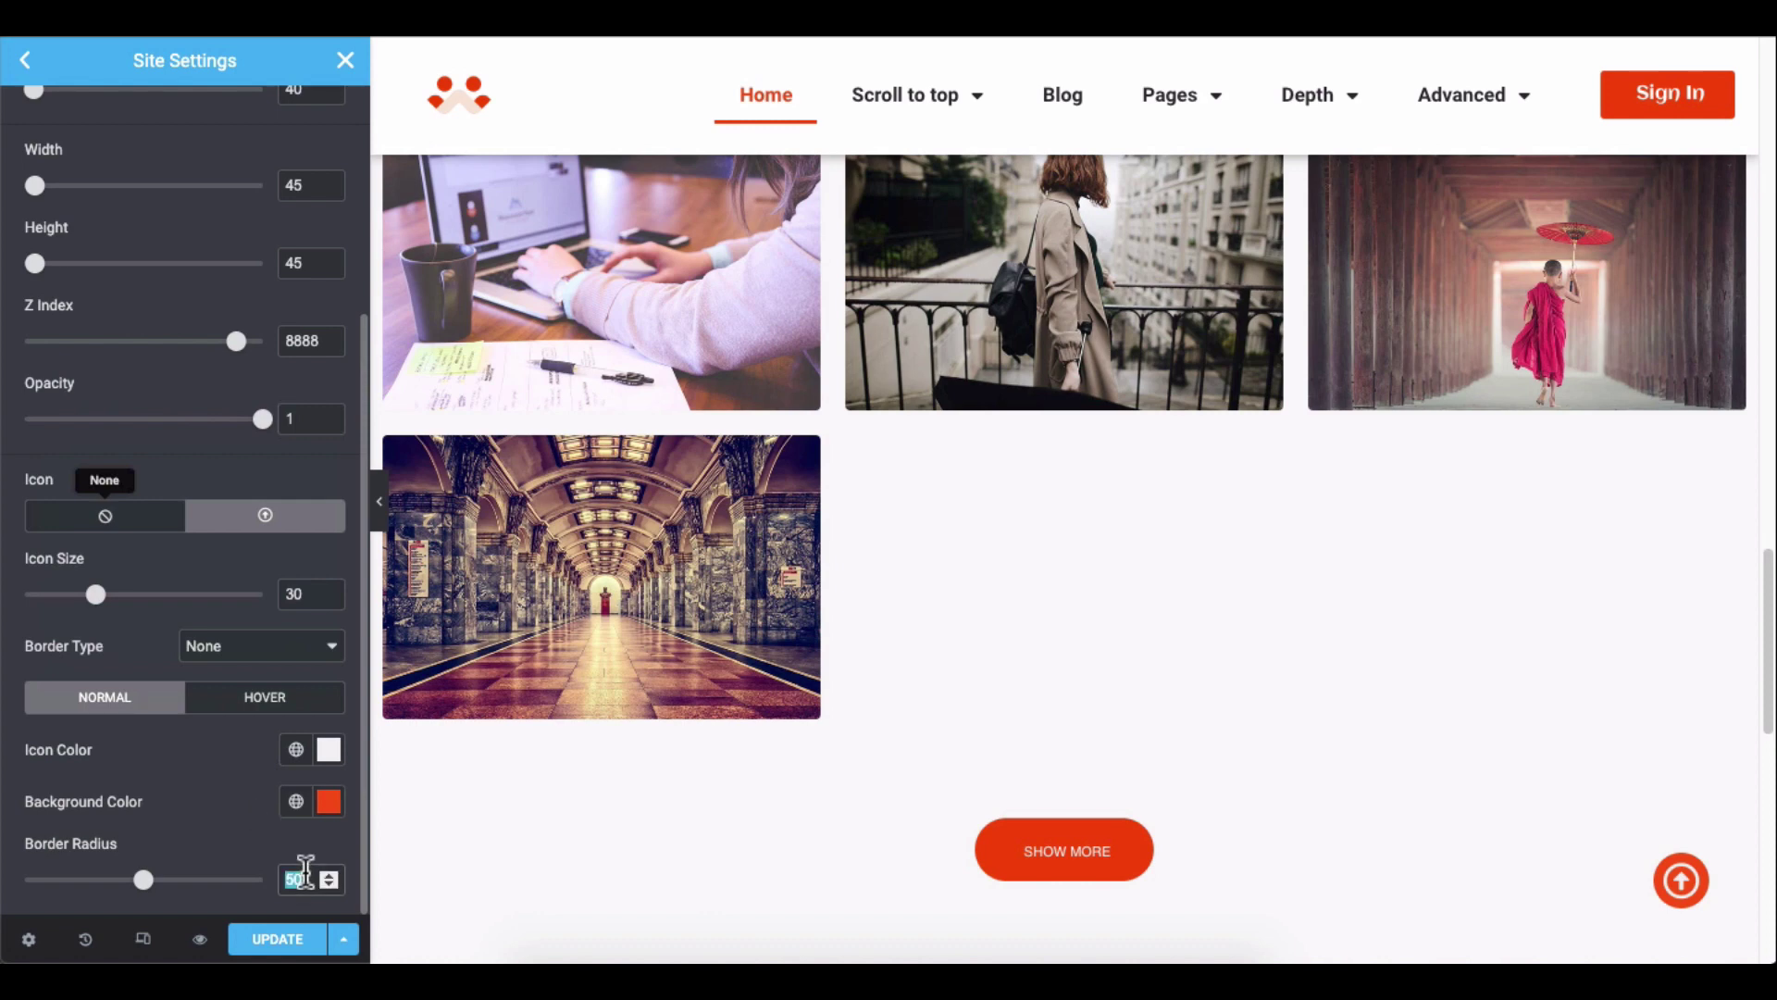
type("60")
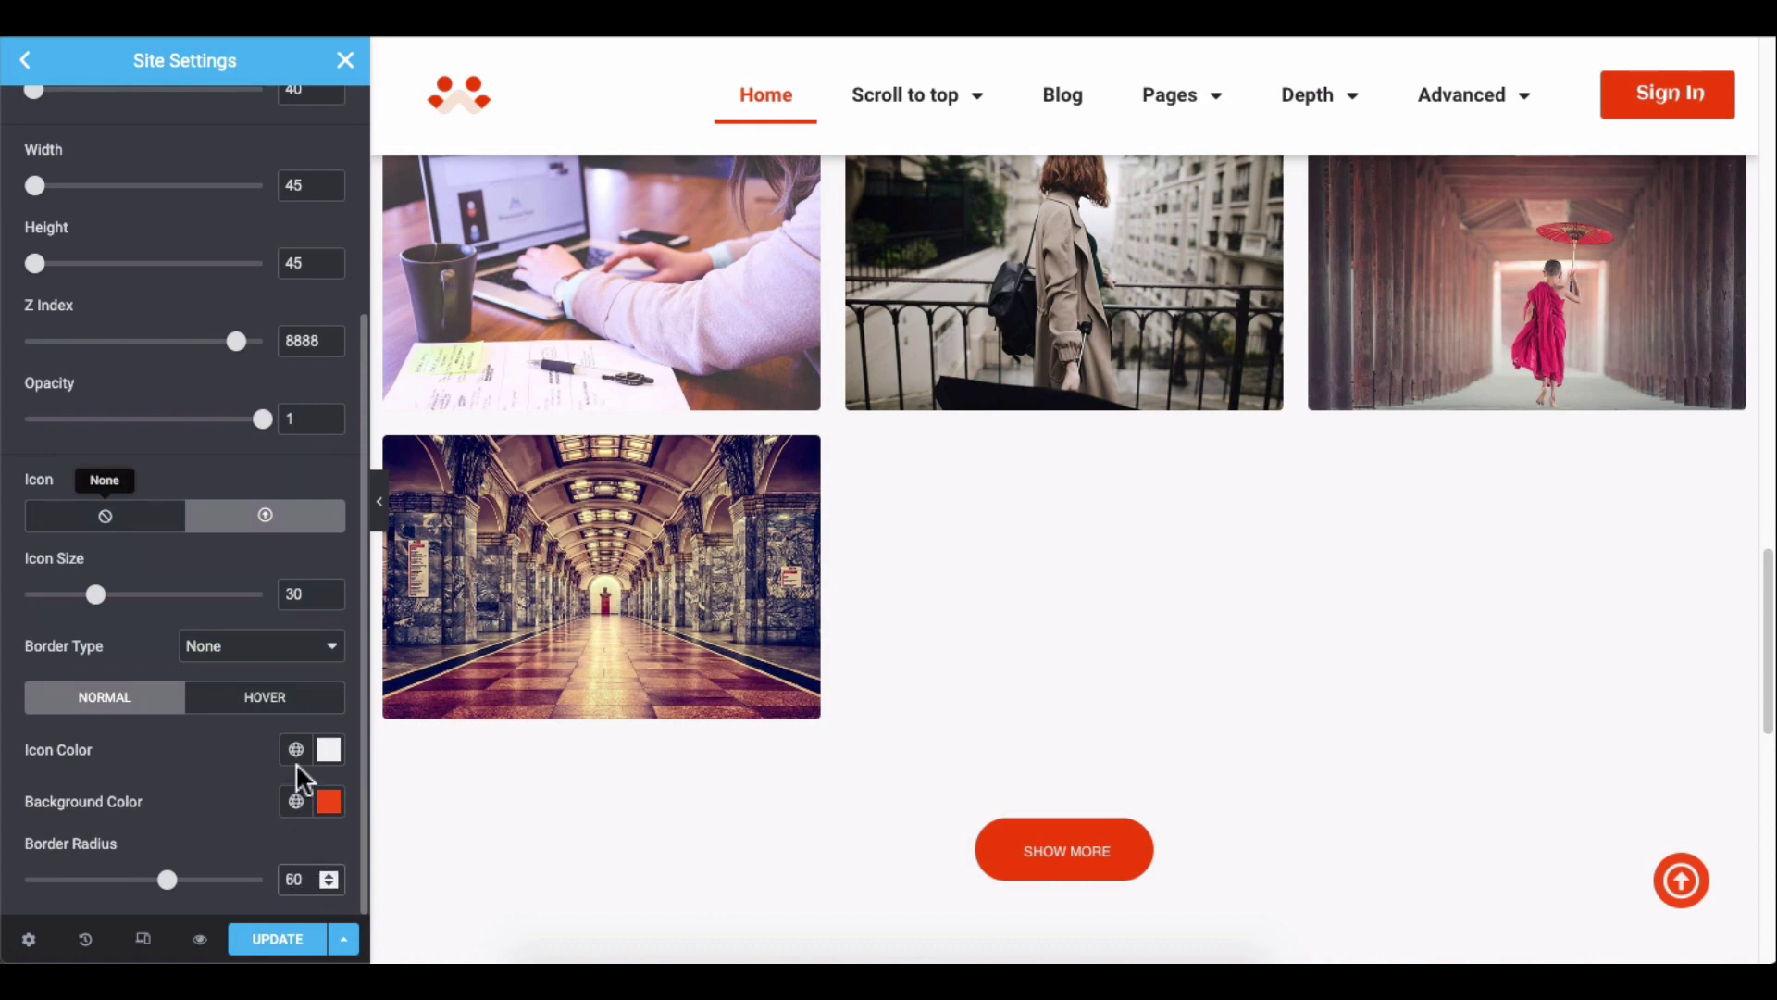
Set the scroll-to-top button's hover background color to near-black #040201.
left_click(269, 706)
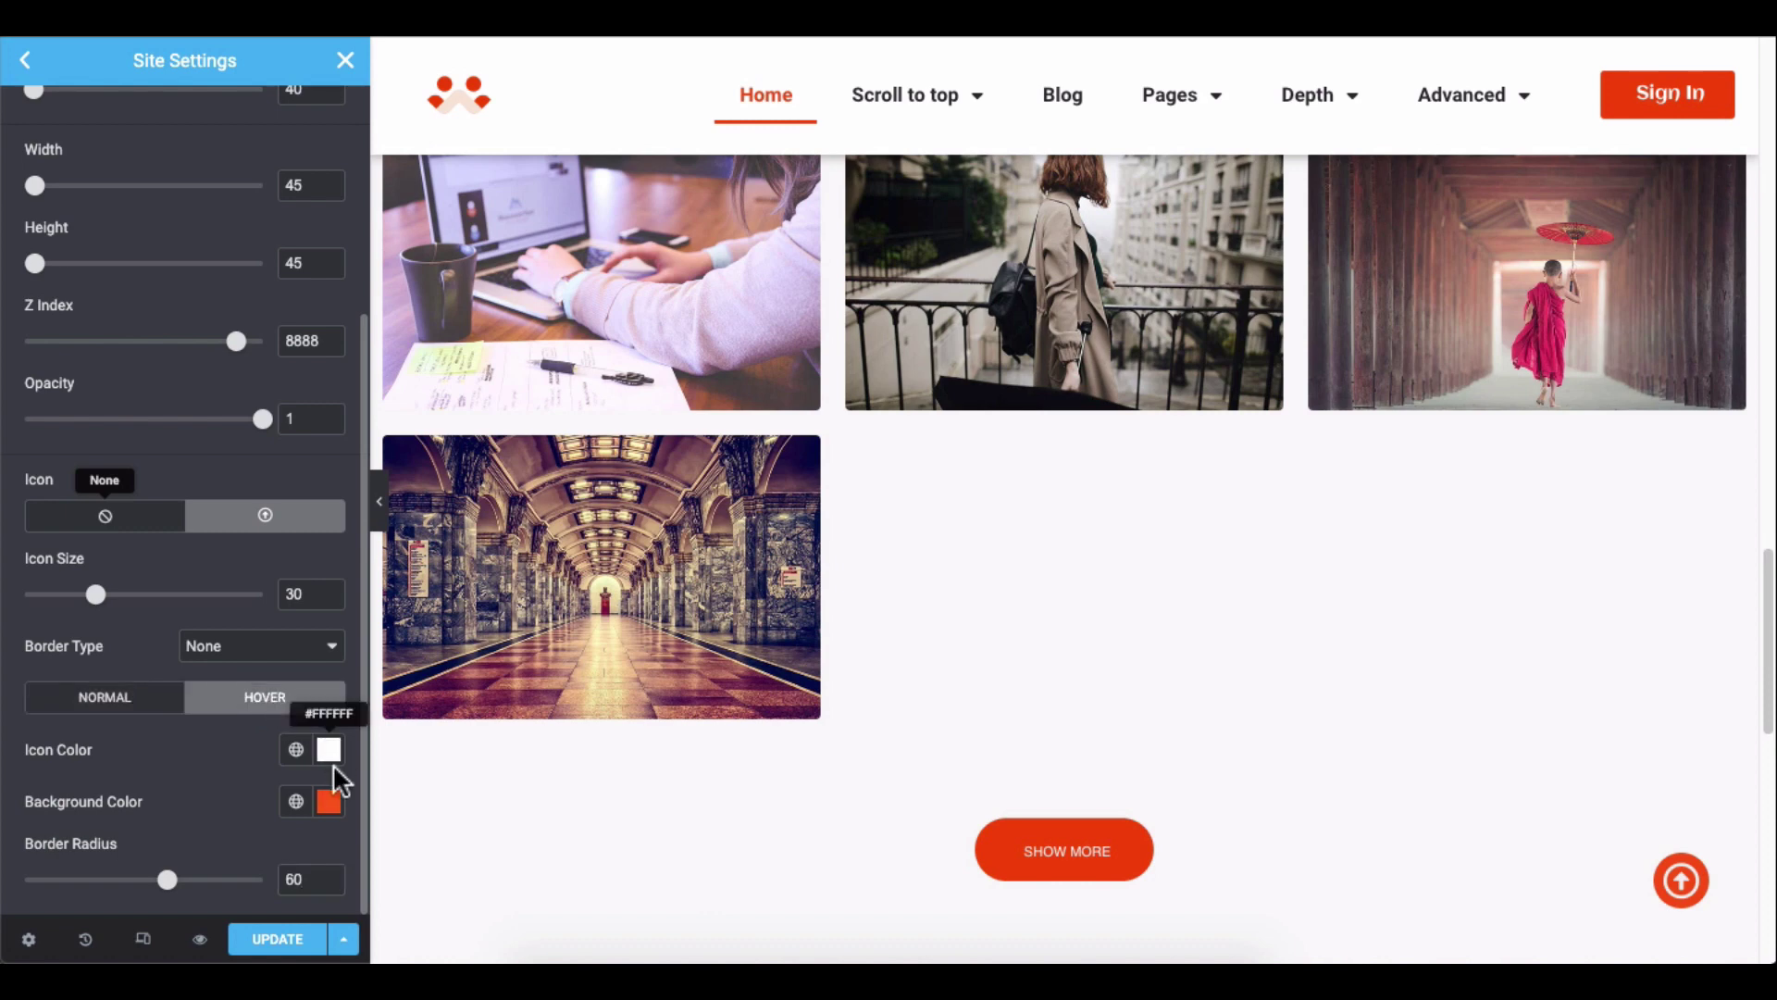
left_click(330, 801)
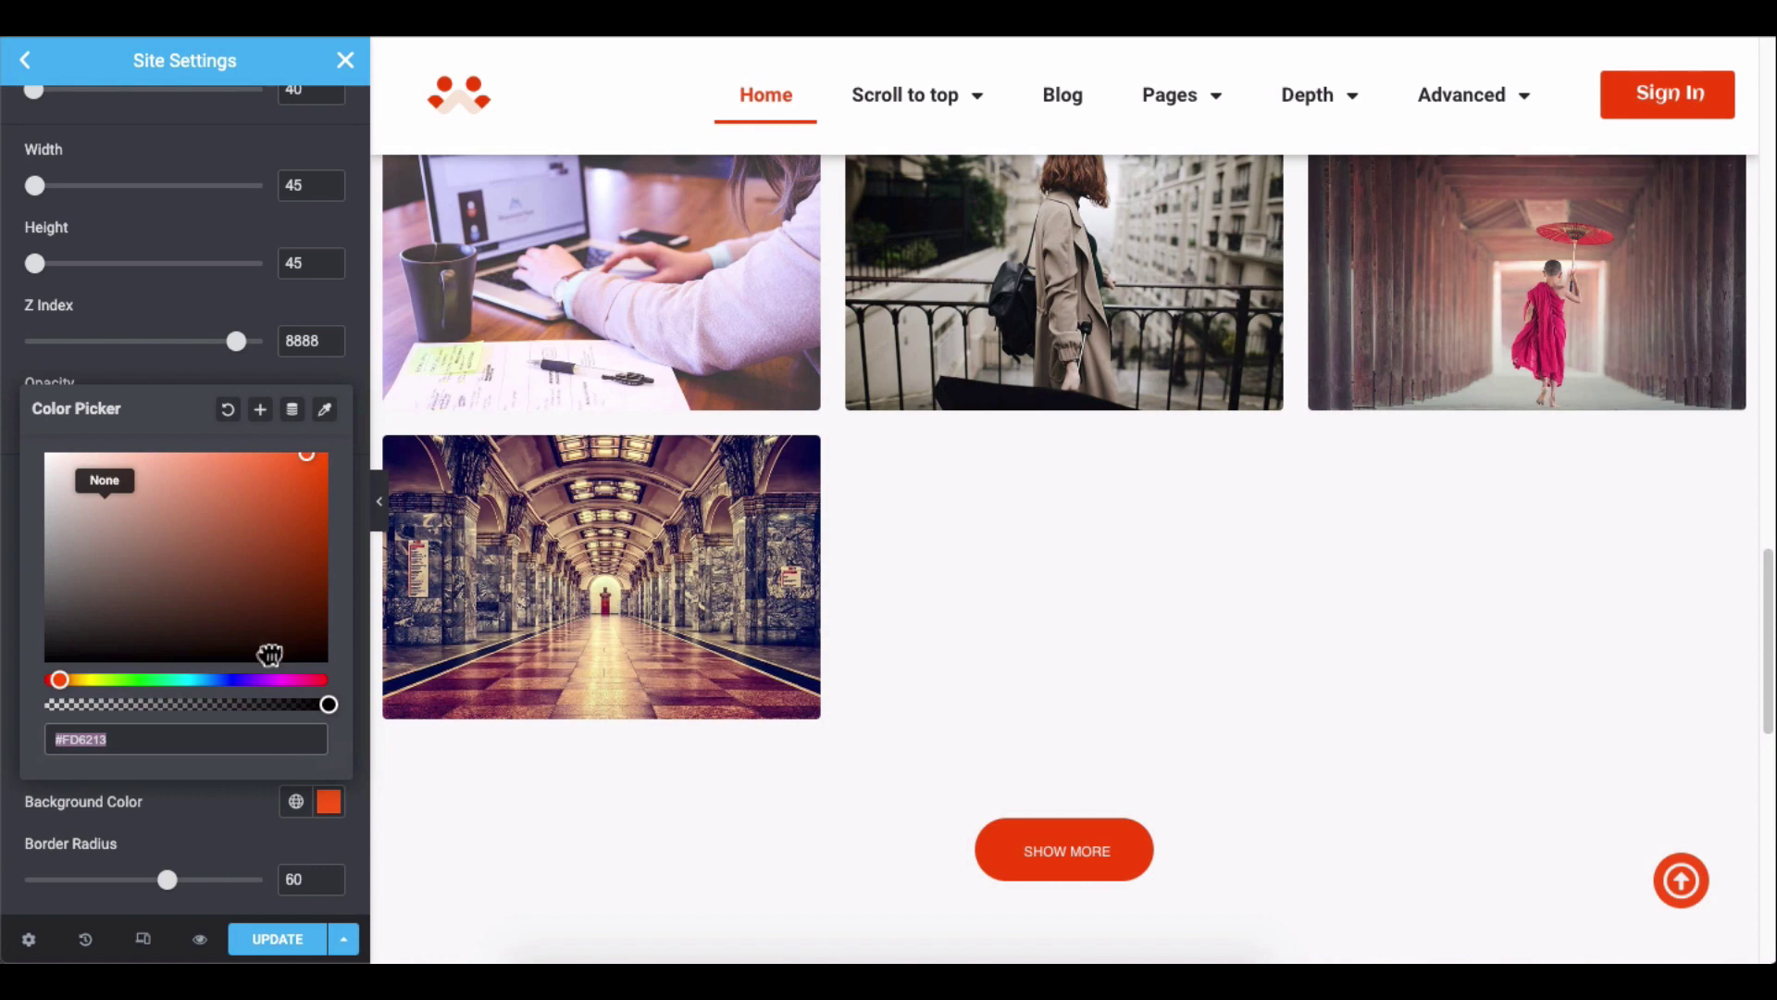
left_click_drag(269, 654, 268, 661)
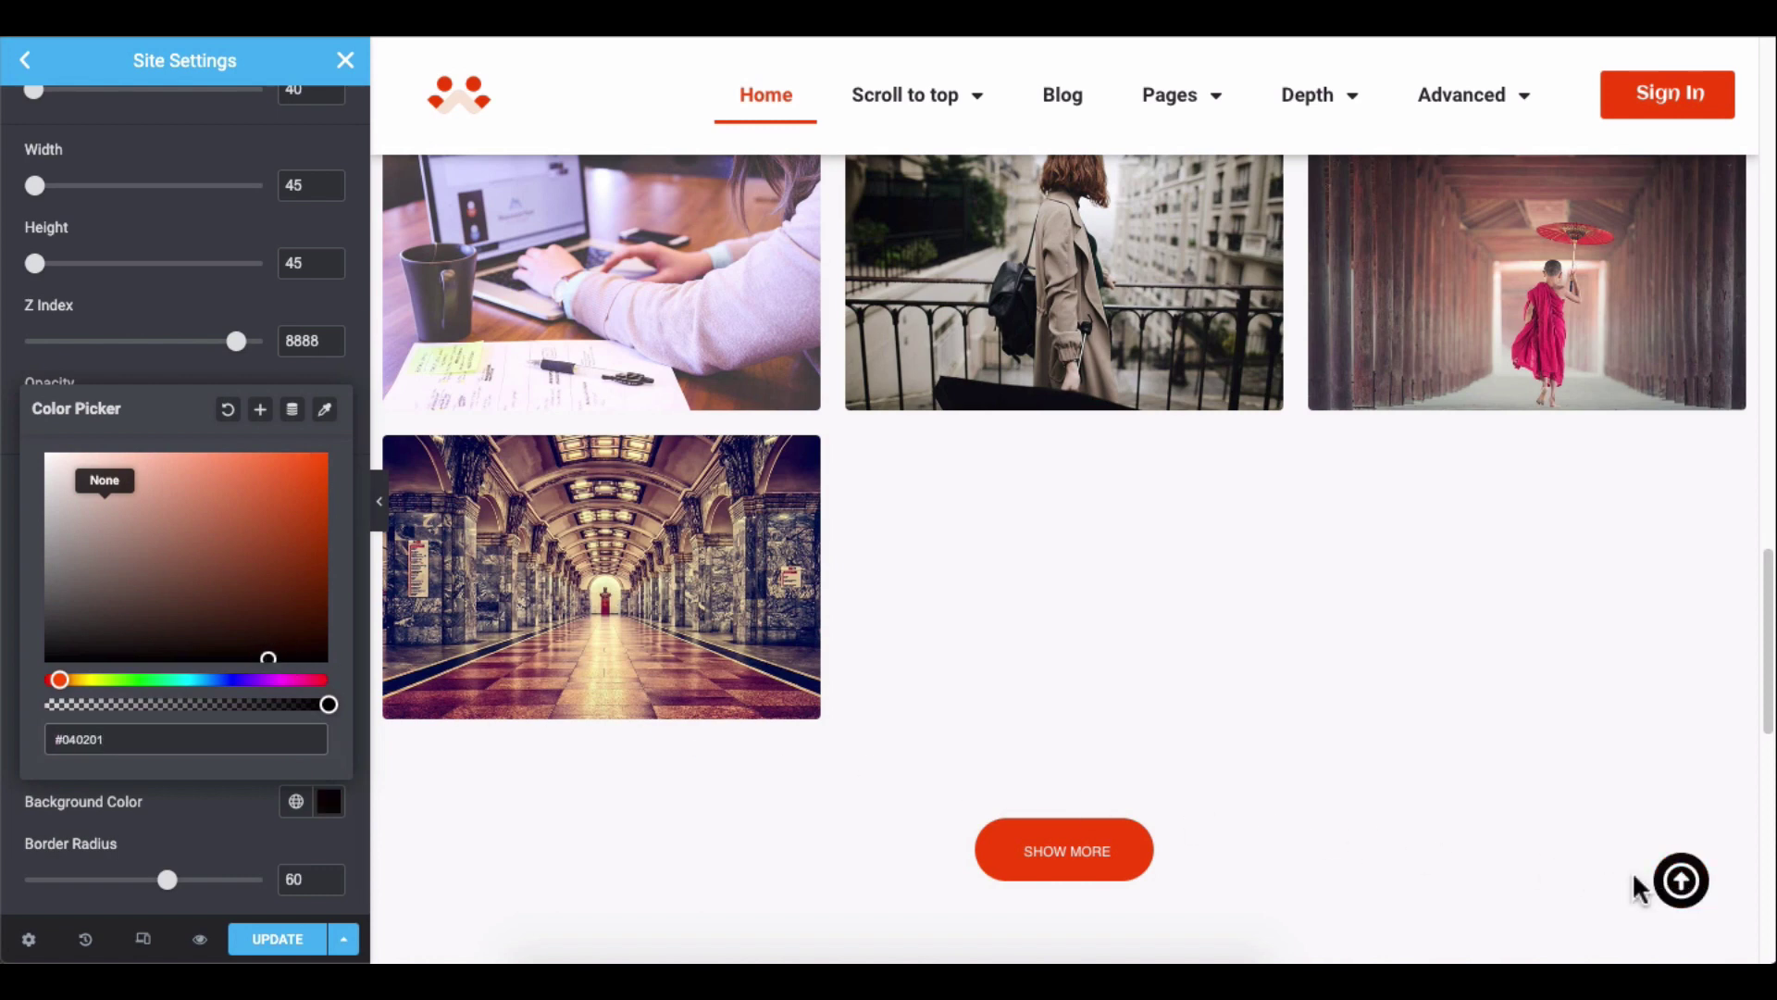
left_click(239, 807)
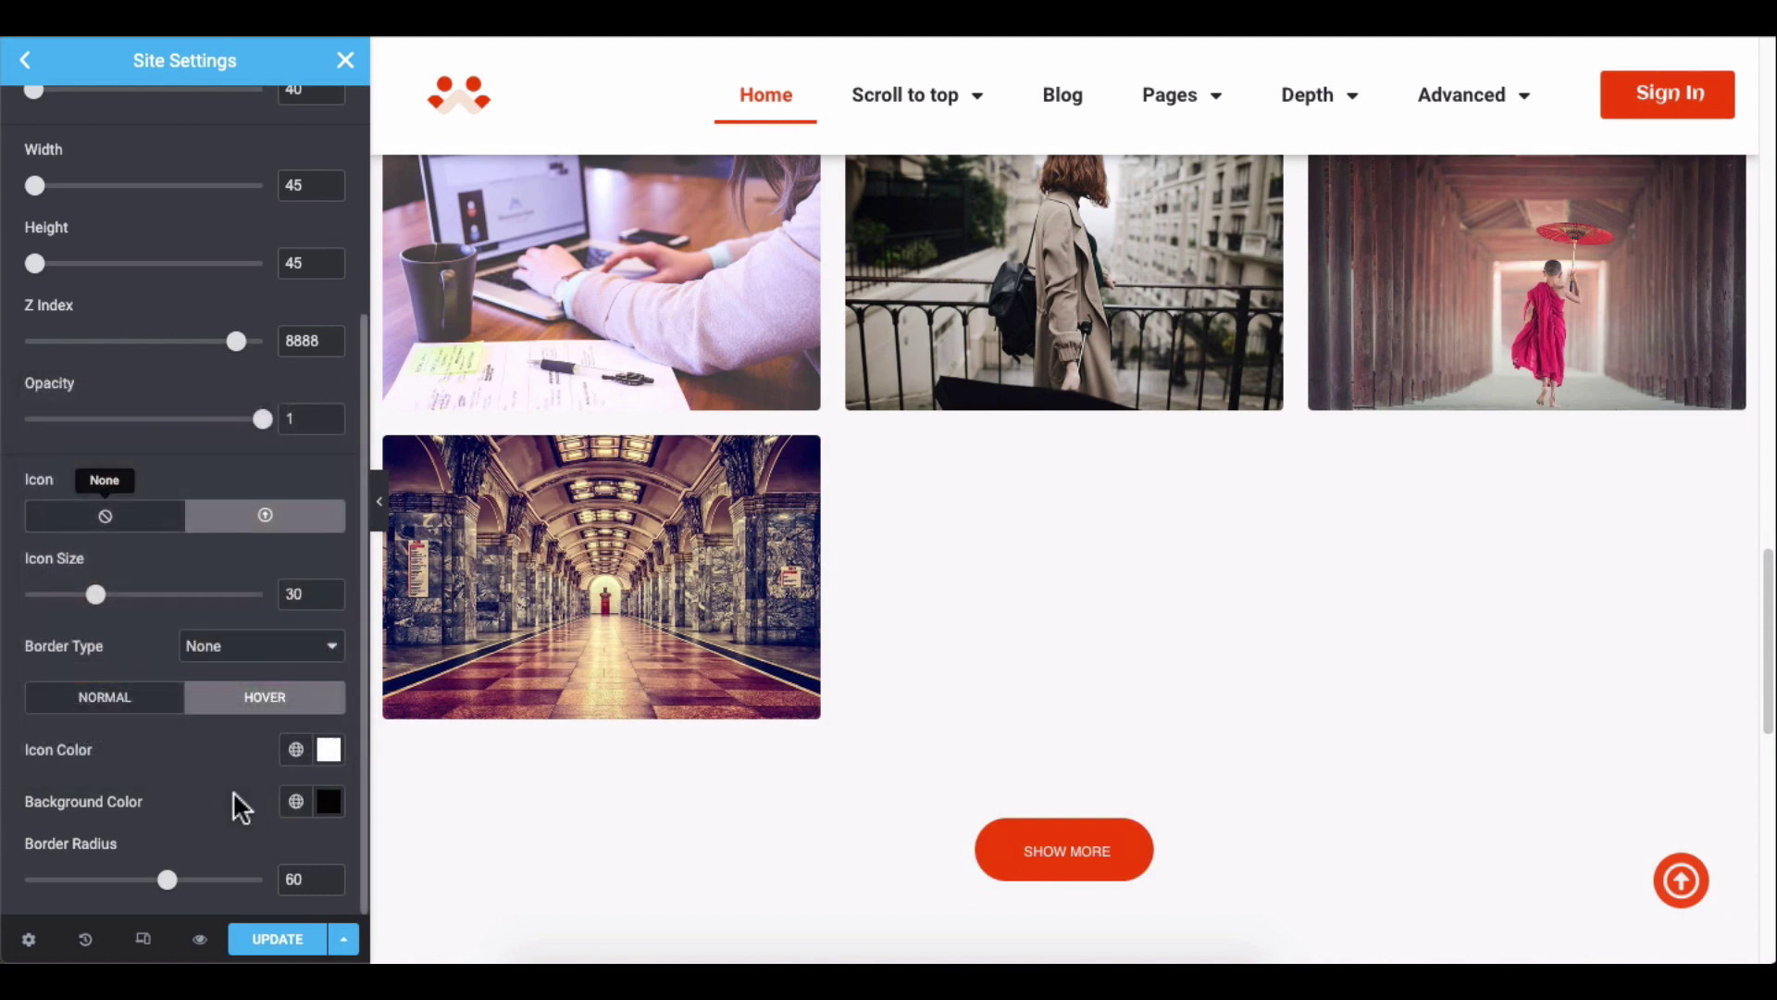
Try a dark red hover icon color for the button and settle on near-white #F7F7F7.
left_click(328, 754)
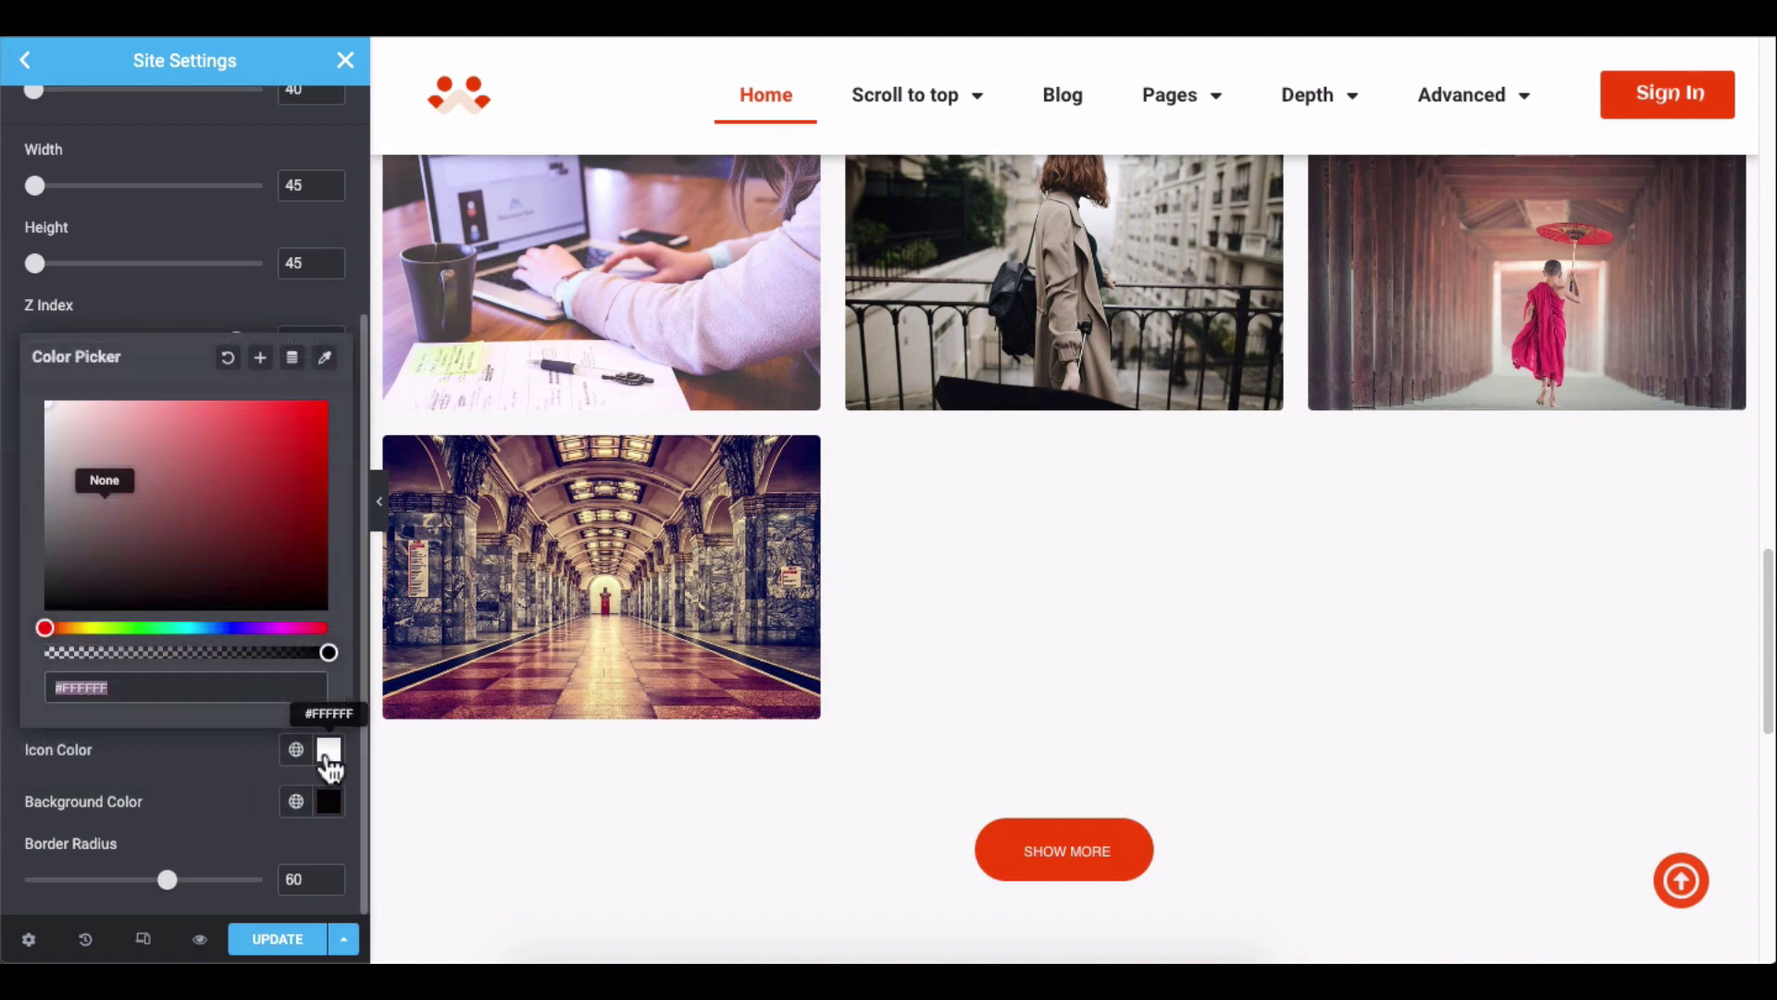
left_click(300, 476)
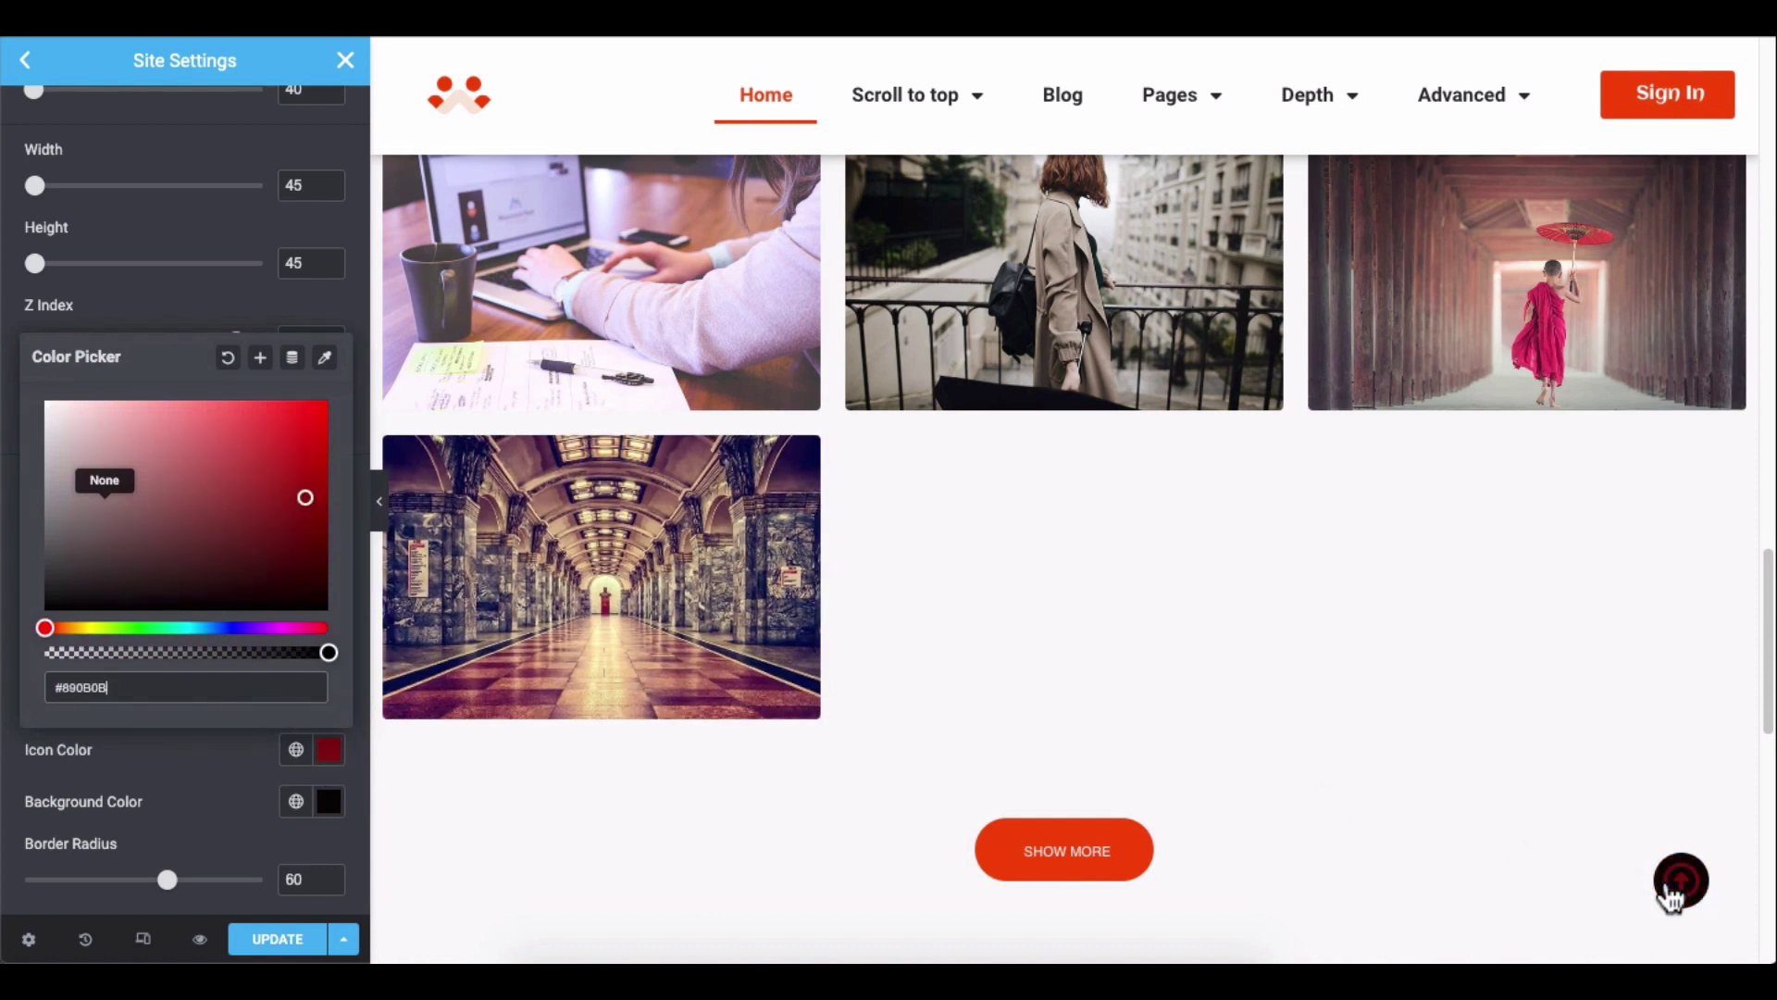
left_click_drag(238, 456, 35, 403)
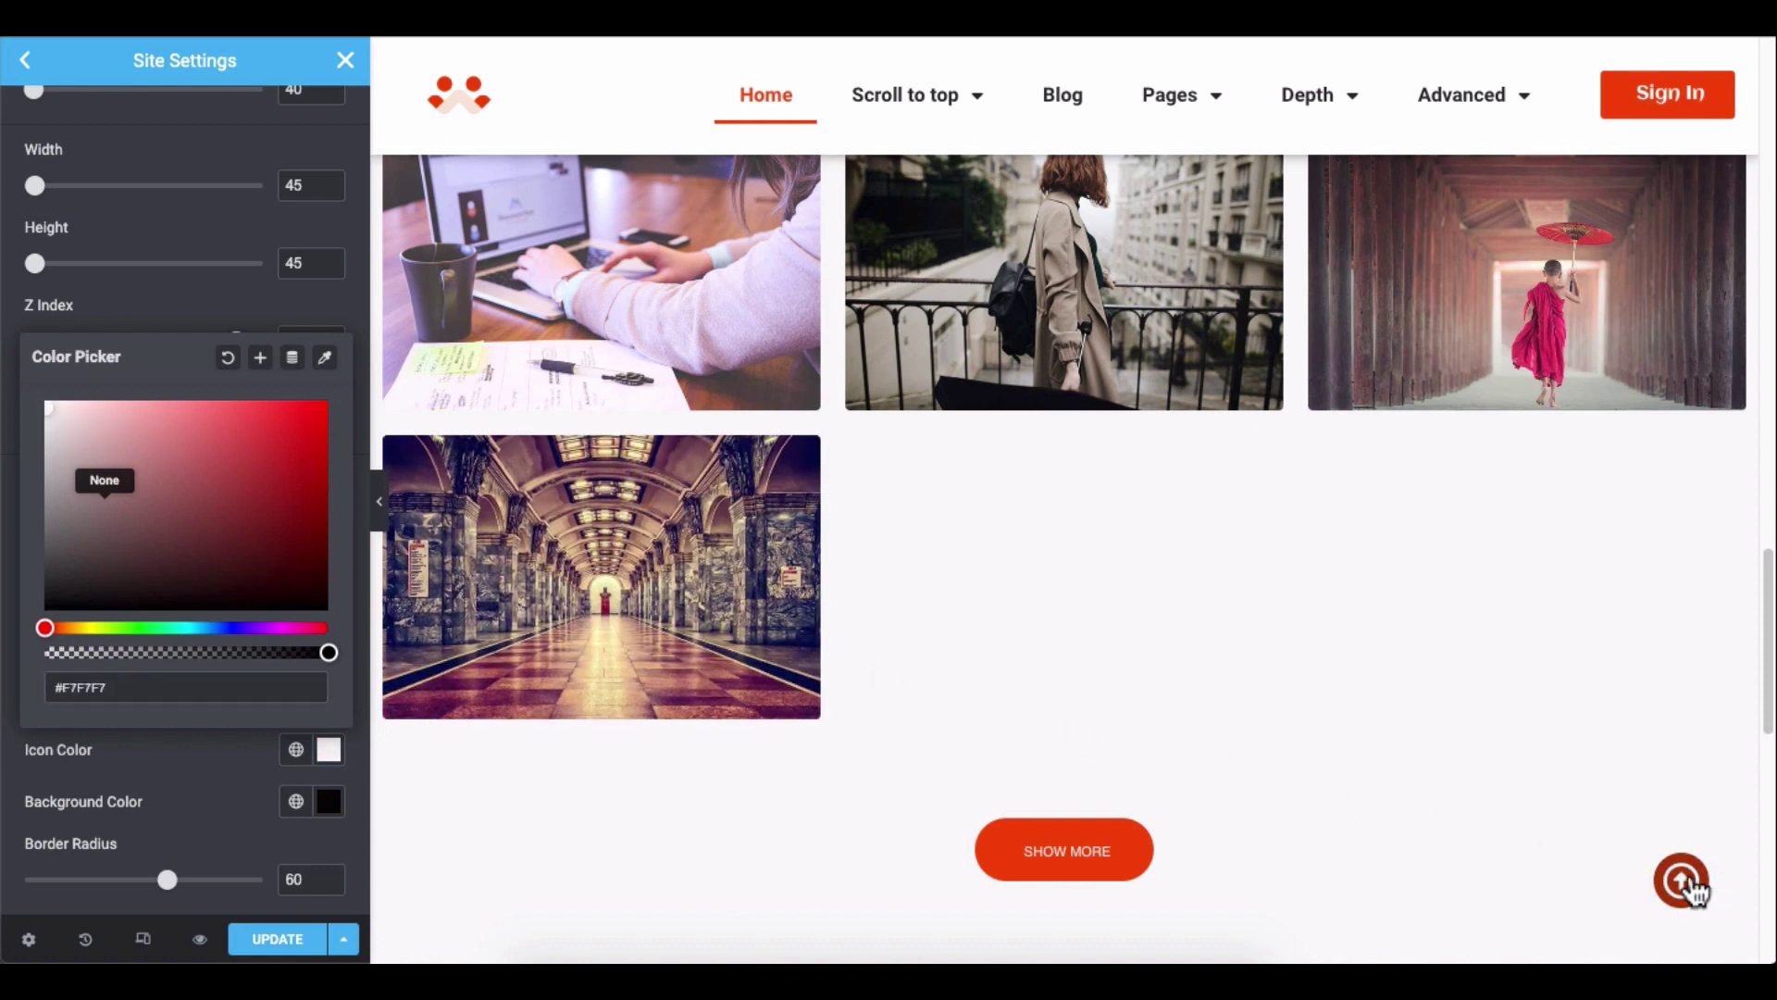
left_click(231, 757)
Collapse the Scroll to Top settings and test the button's hover colors and scrolling in the page preview.
scroll(230, 756, "up", 3)
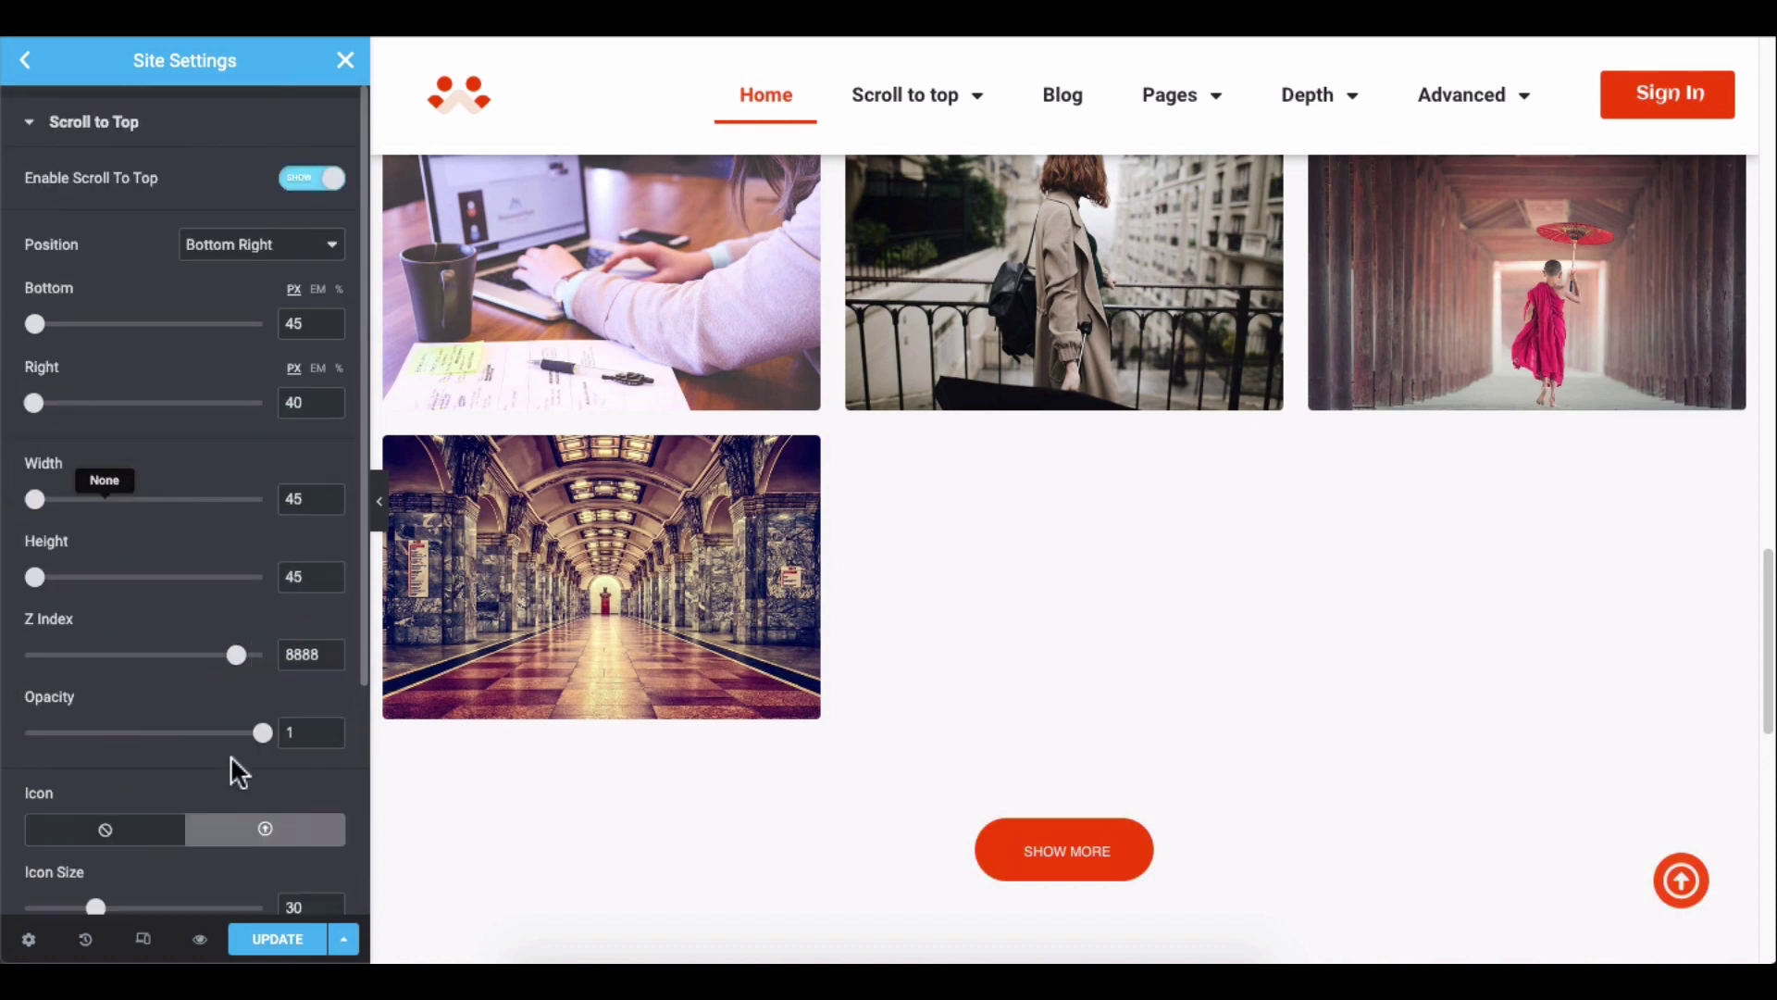
left_click(128, 141)
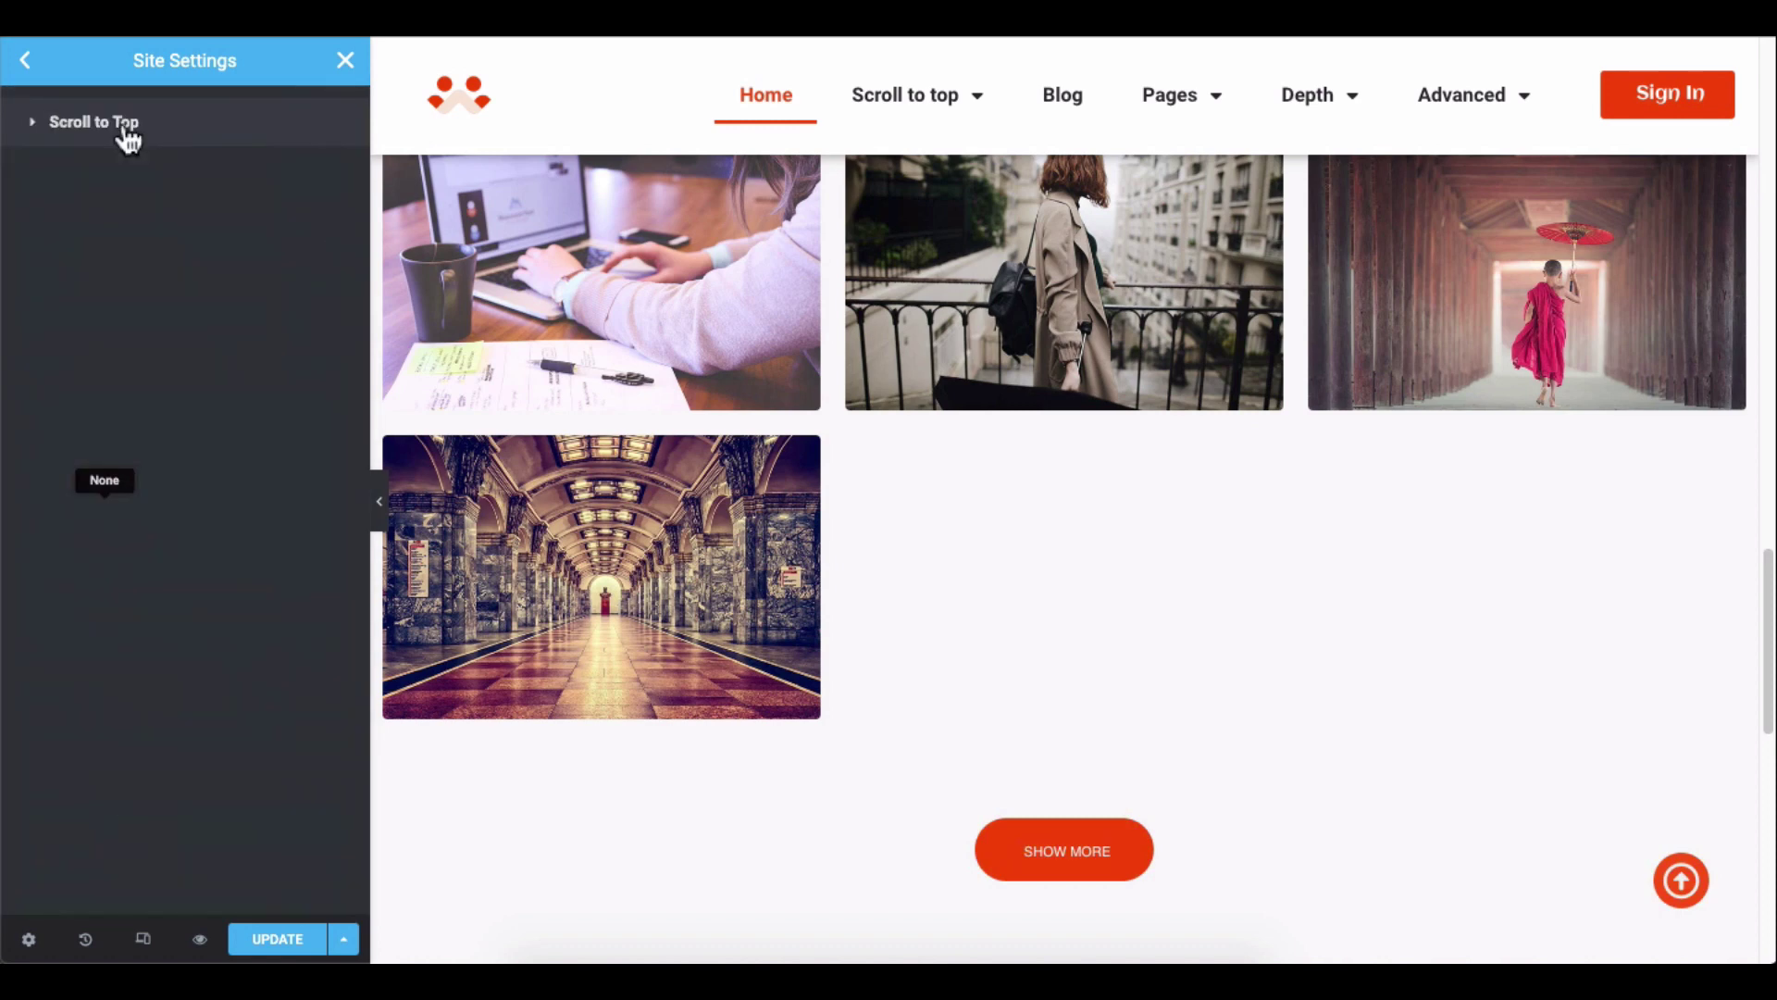
left_click(1680, 883)
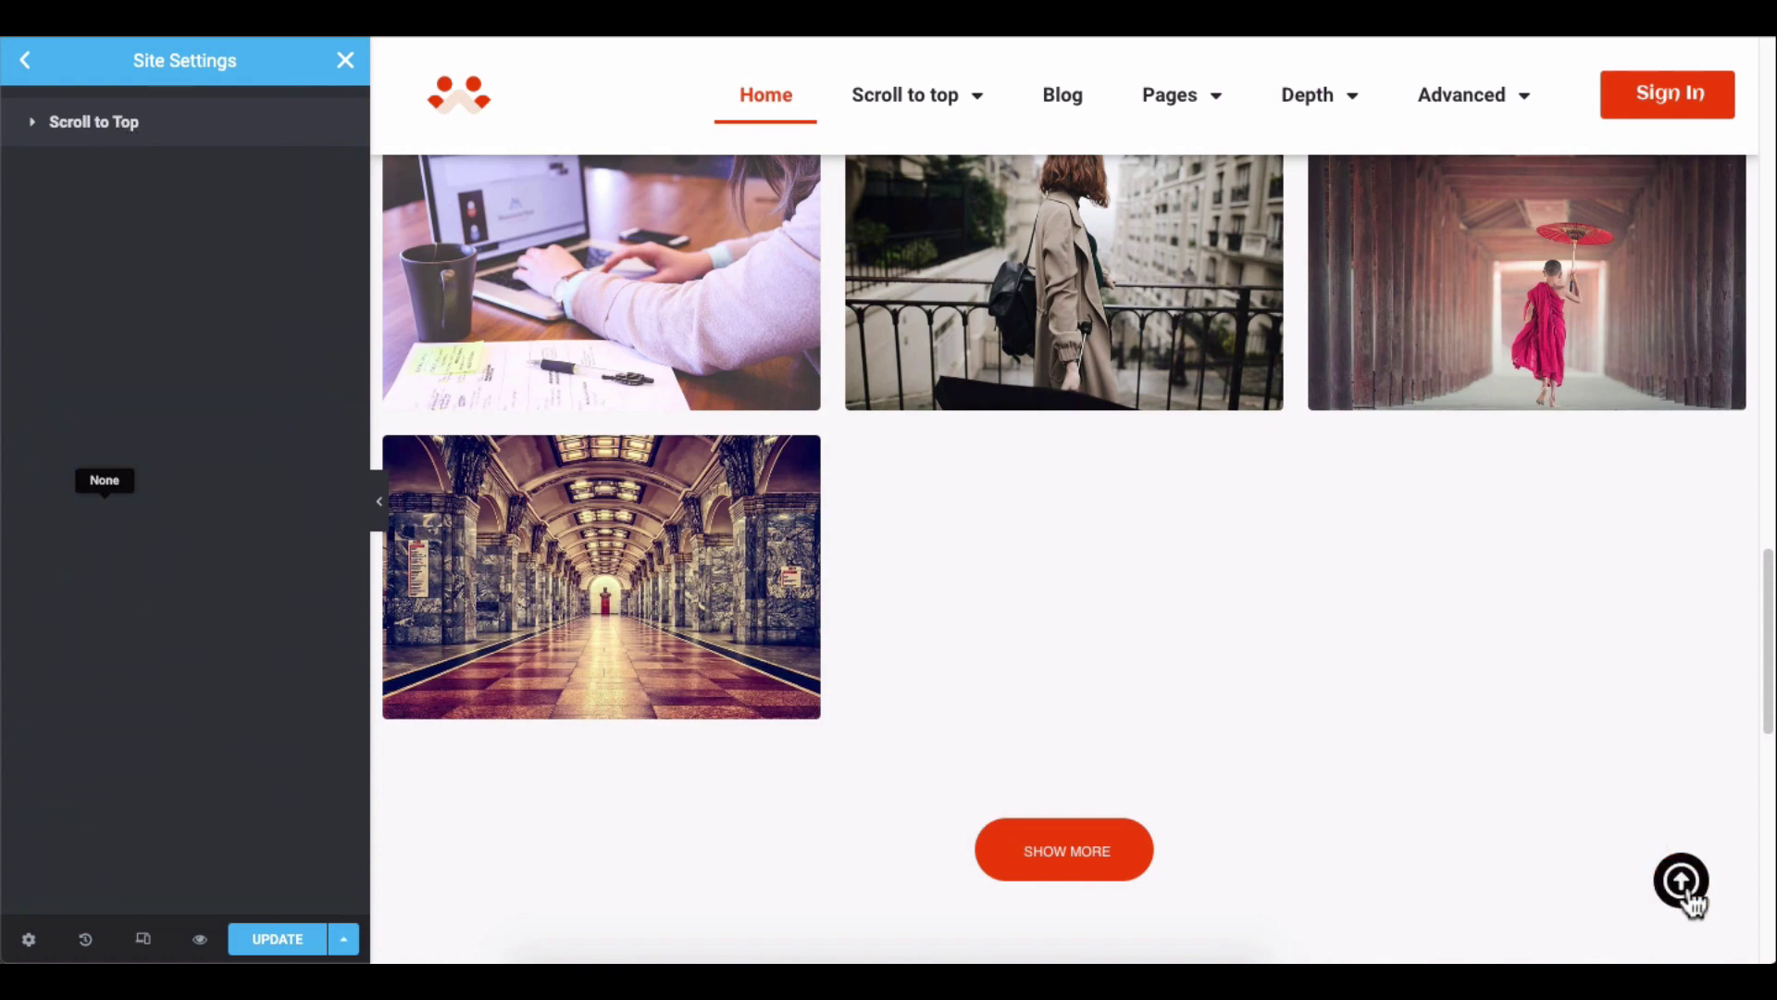
scroll(1684, 889, "down", 5)
scroll(1683, 881, "down", 10)
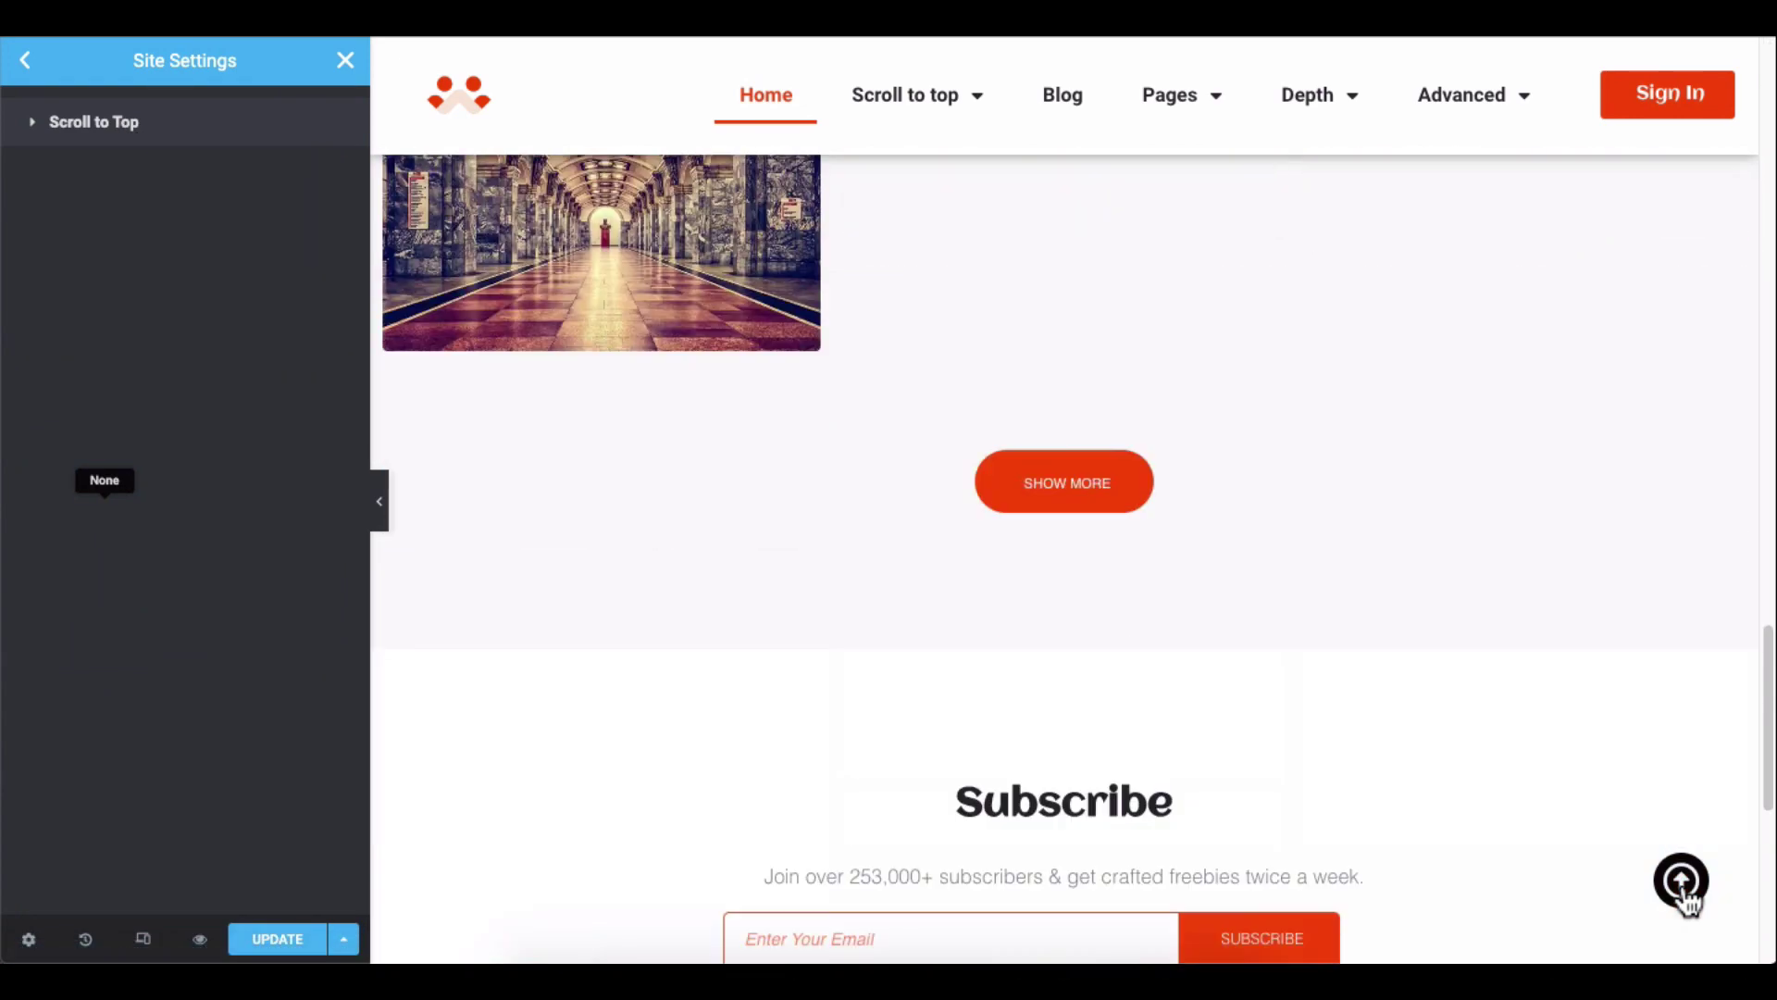
left_click(1682, 884)
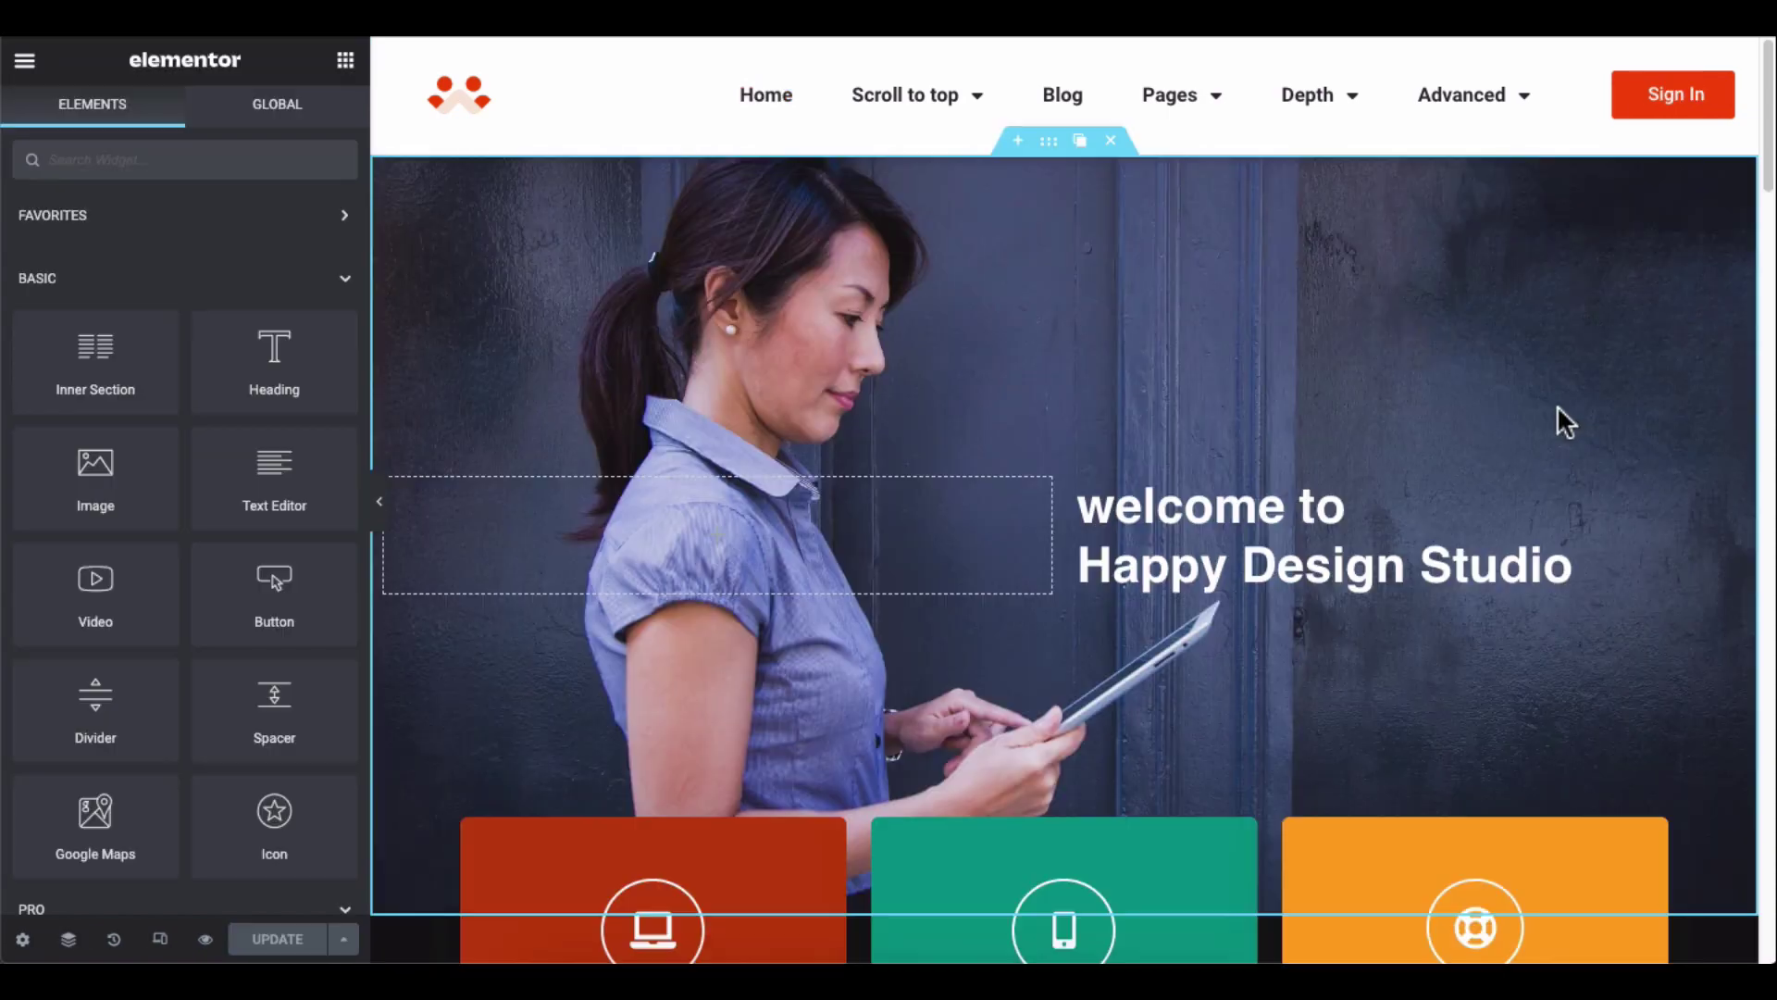
Scroll through the Happy Design Studio page and test the scroll-to-top button there.
scroll(1557, 406, "down", 5)
scroll(1557, 405, "down", 10)
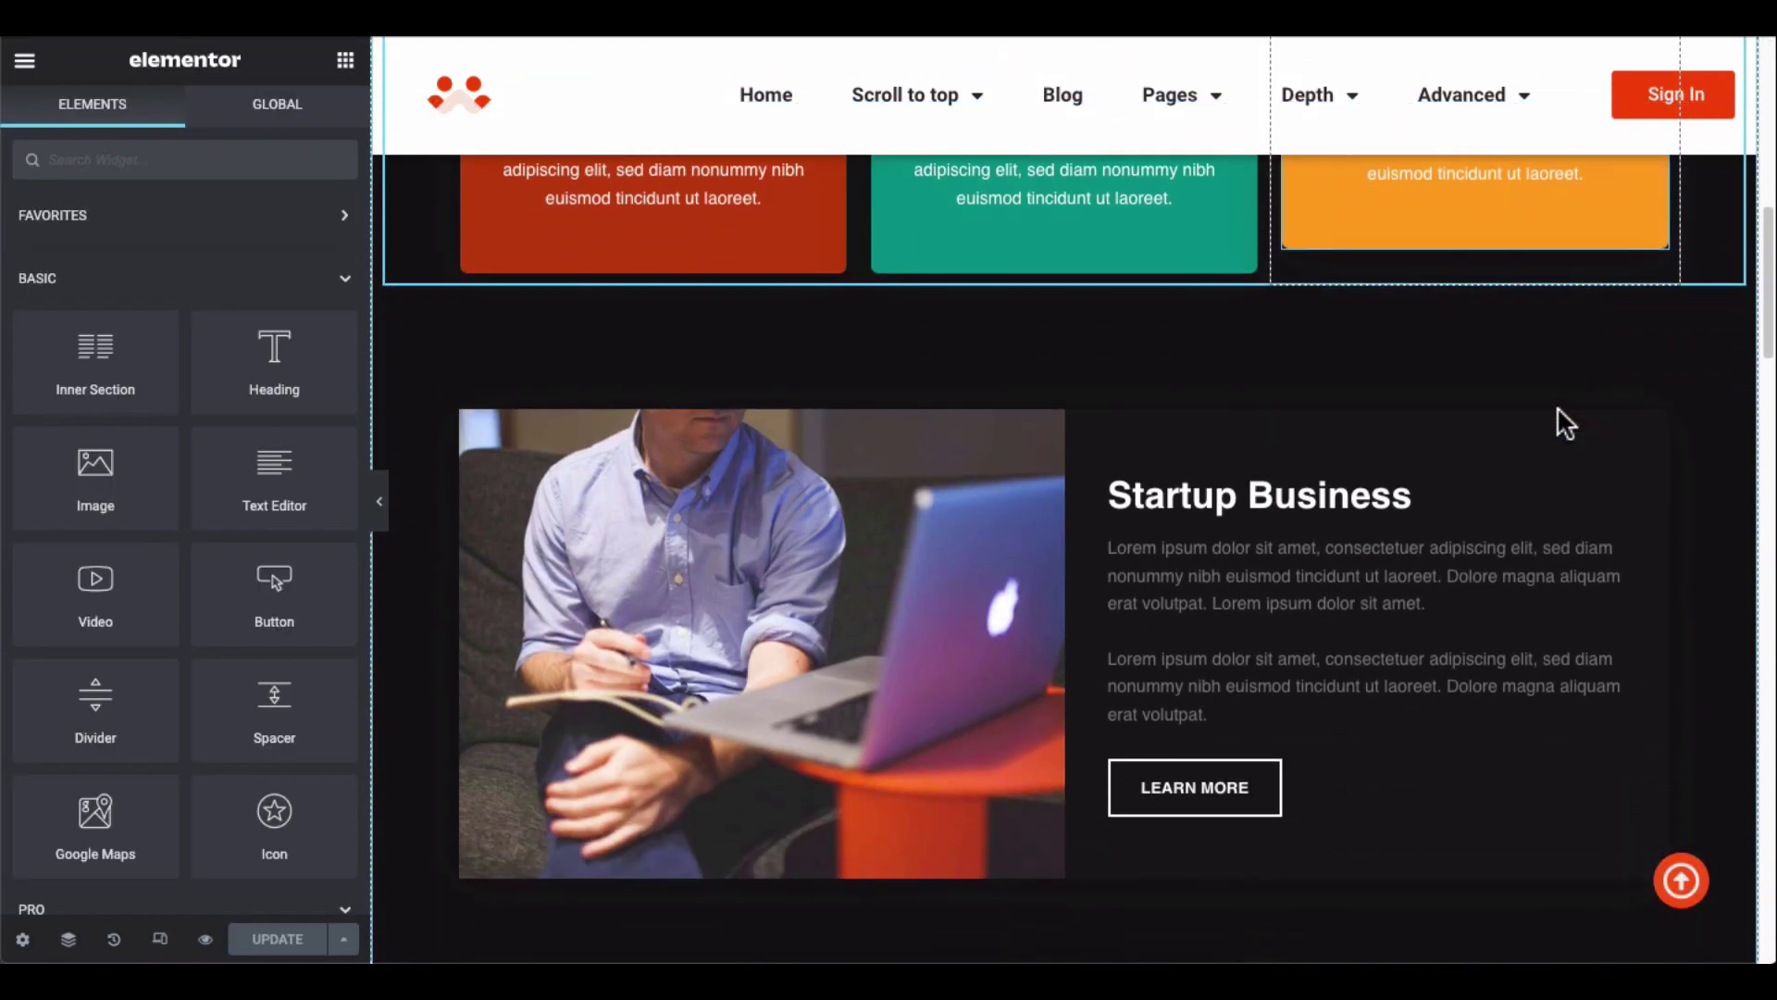
scroll(1557, 406, "down", 10)
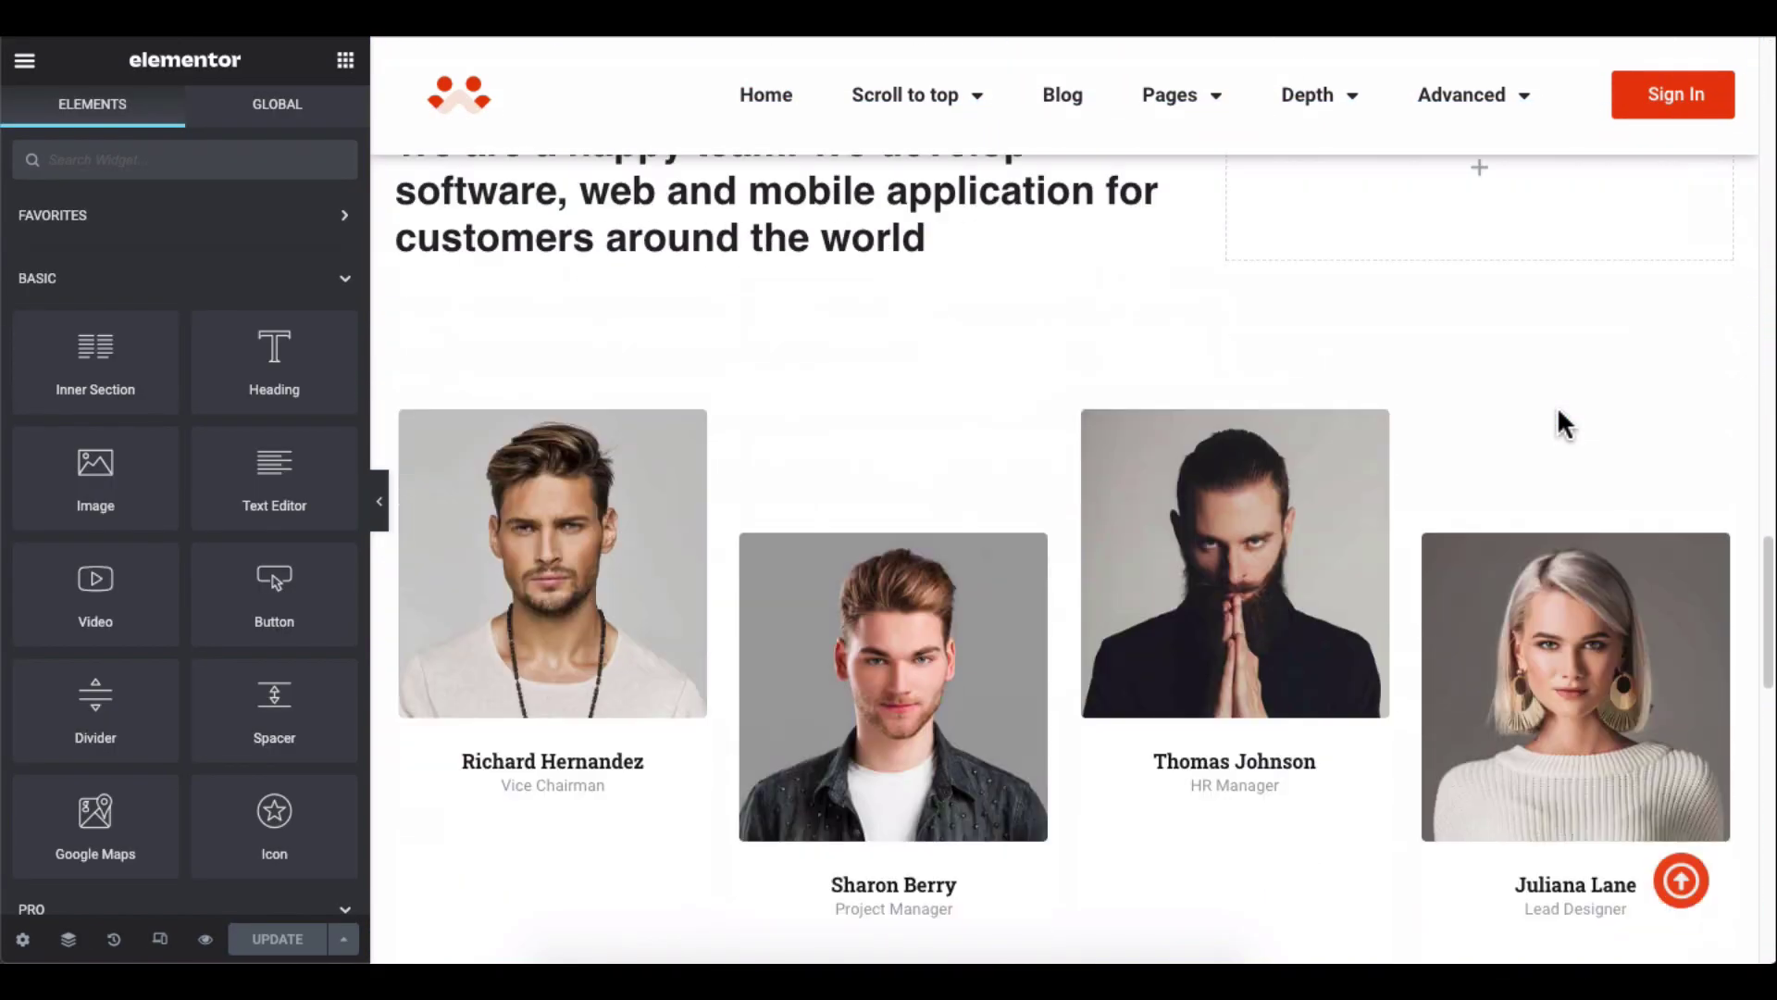
left_click(1683, 883)
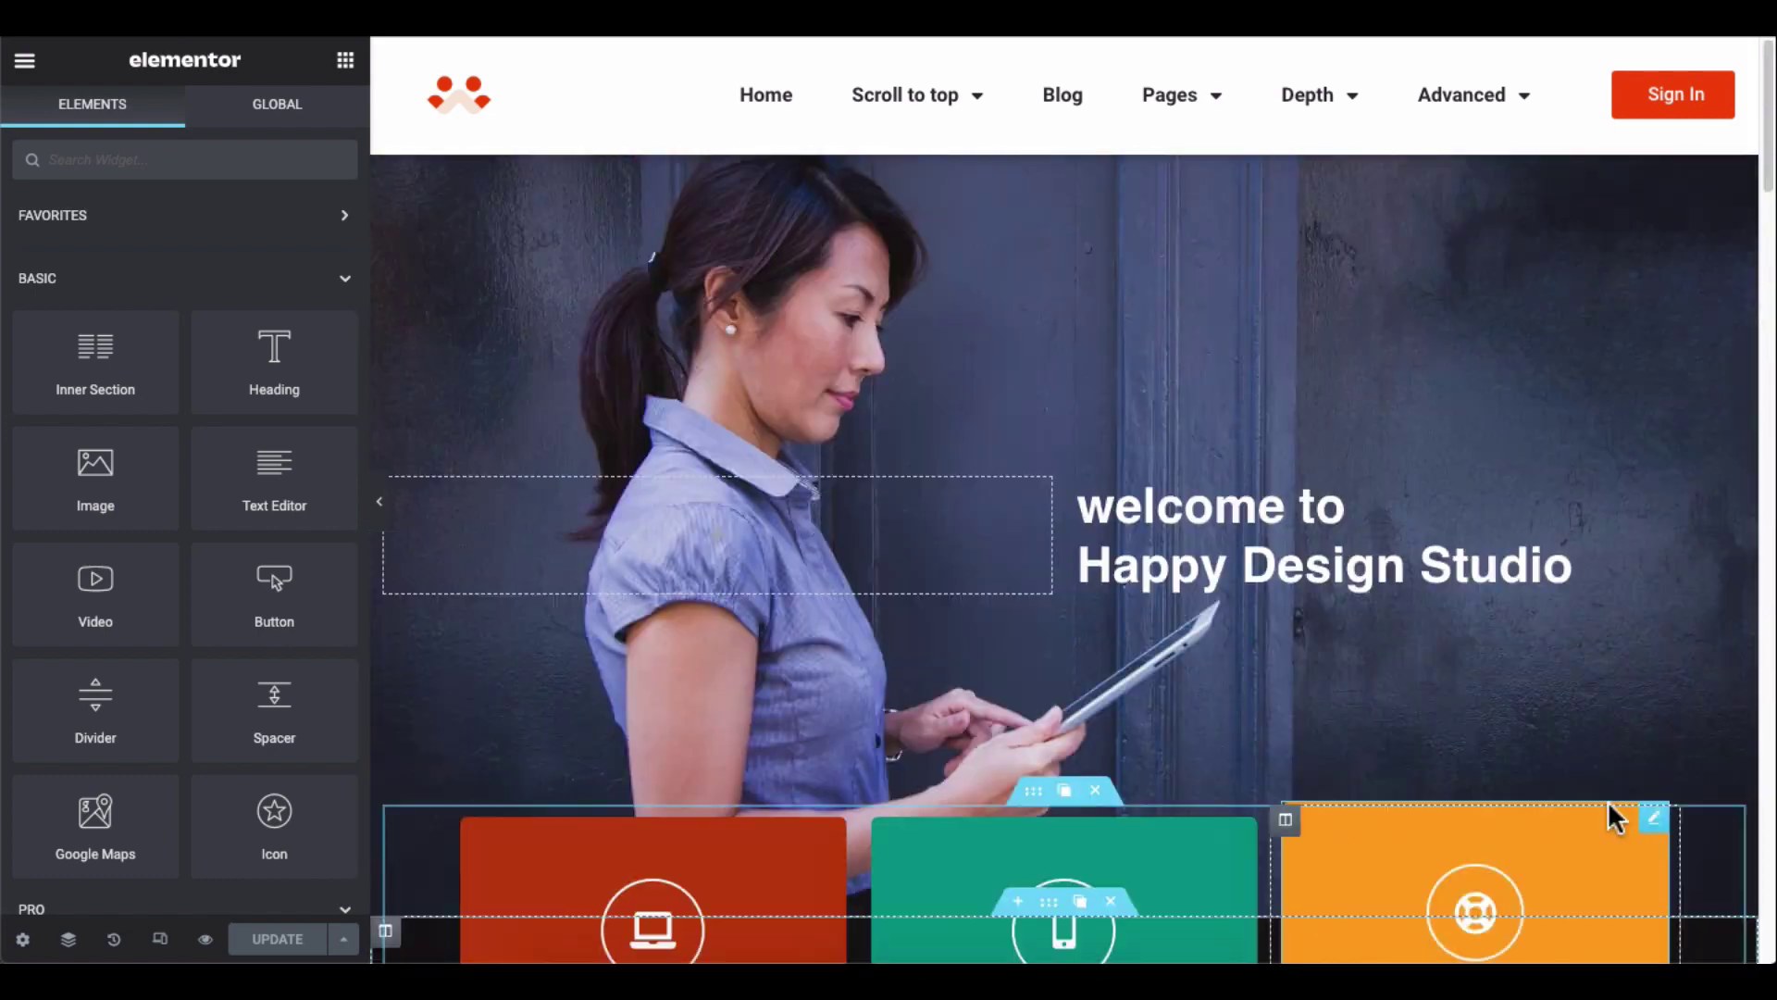
scroll(1610, 805, "down", 8)
scroll(1615, 817, "down", 10)
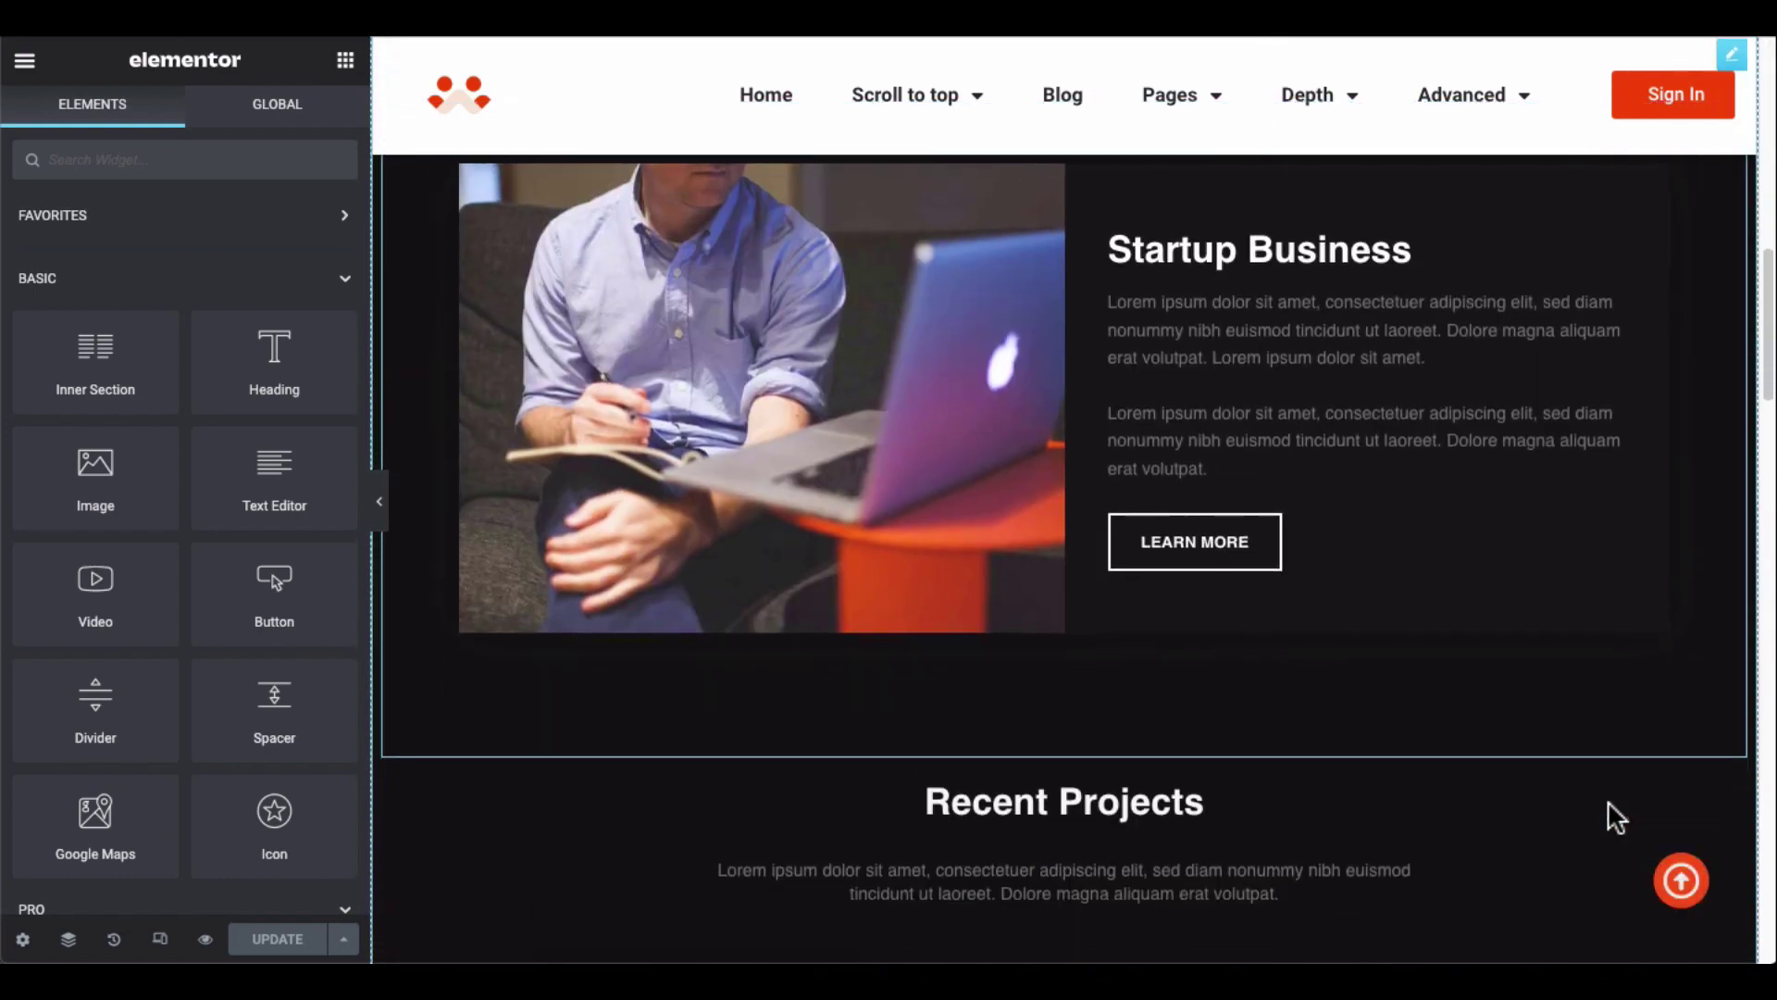
scroll(1615, 817, "up", 12)
scroll(1608, 803, "up", 6)
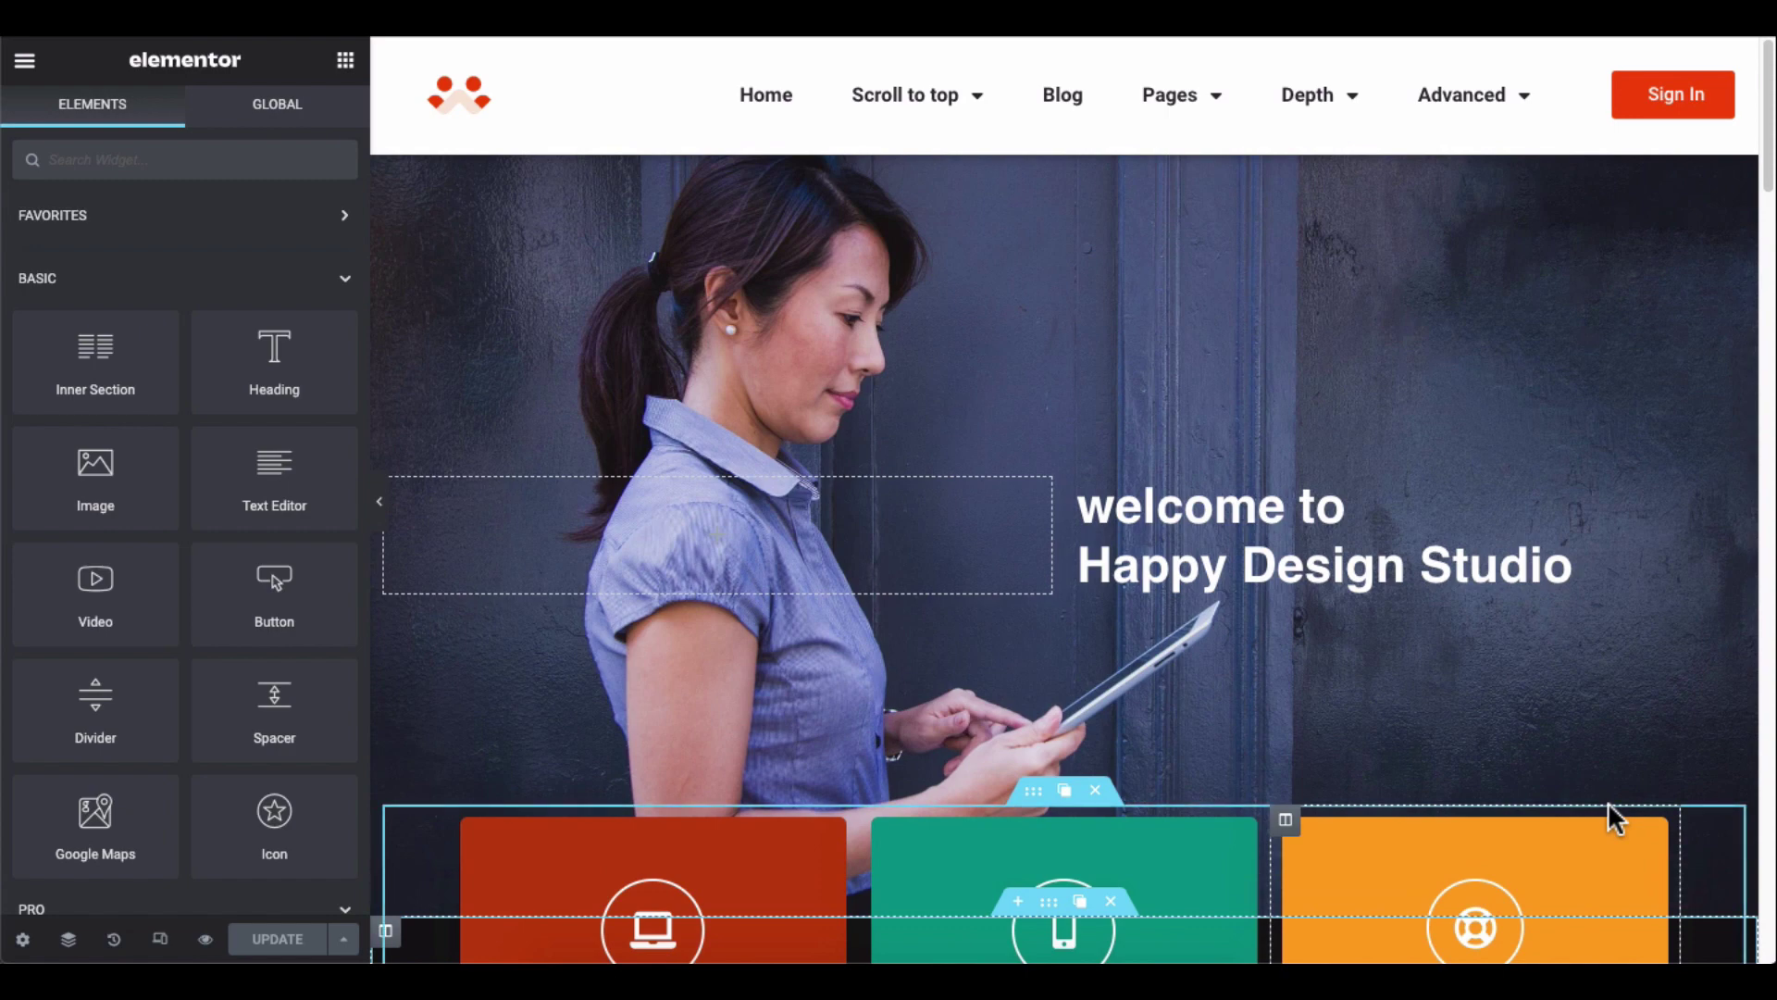
scroll(1607, 814, "down", 15)
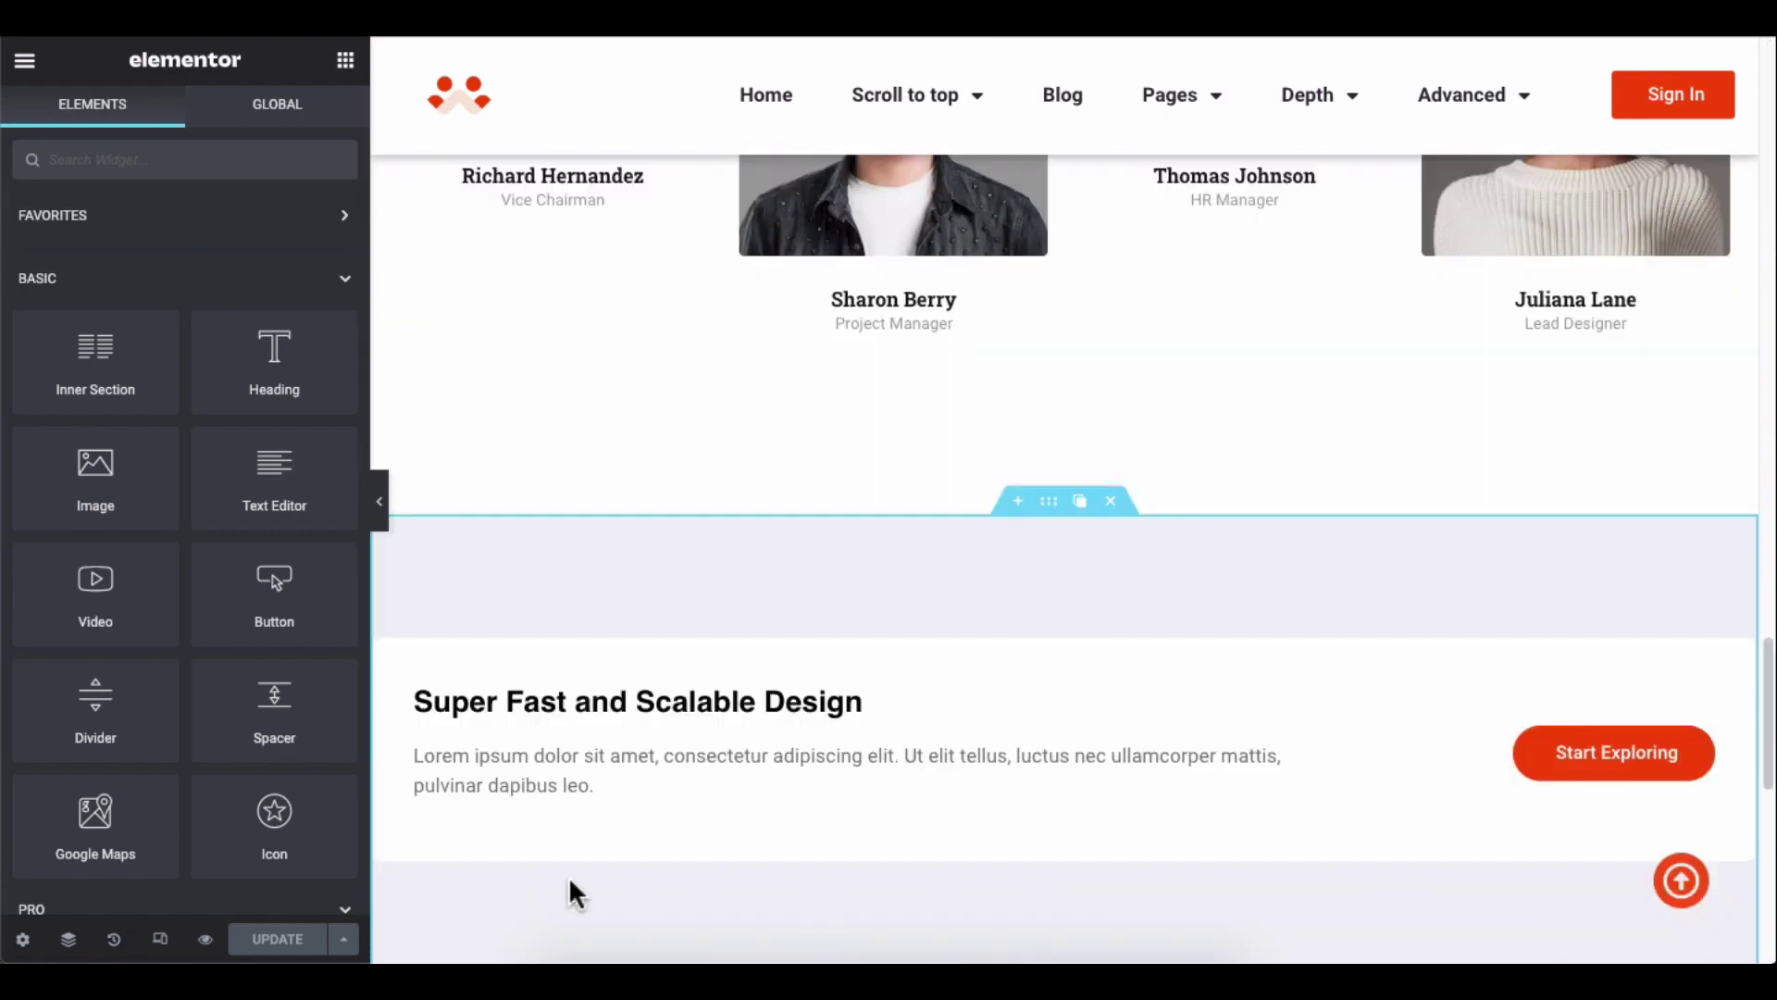
Turn on Disable Scroll to Top in this page's settings and check the page for the button.
left_click(24, 939)
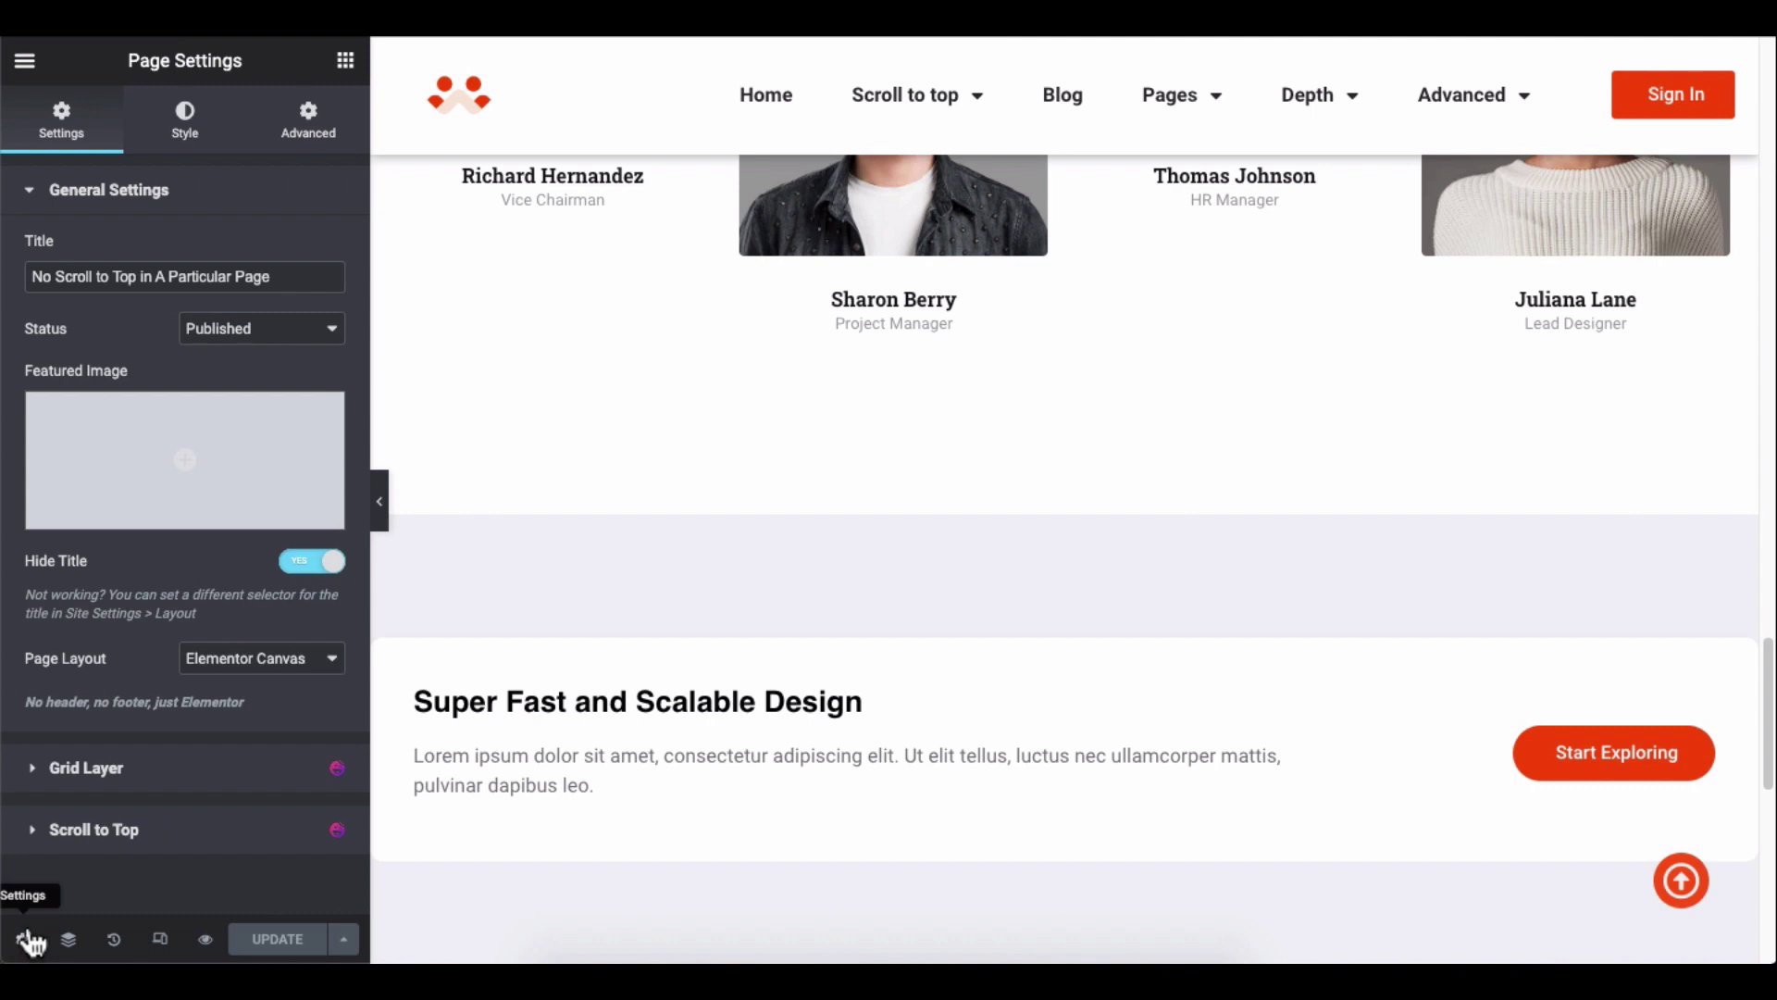
left_click(80, 839)
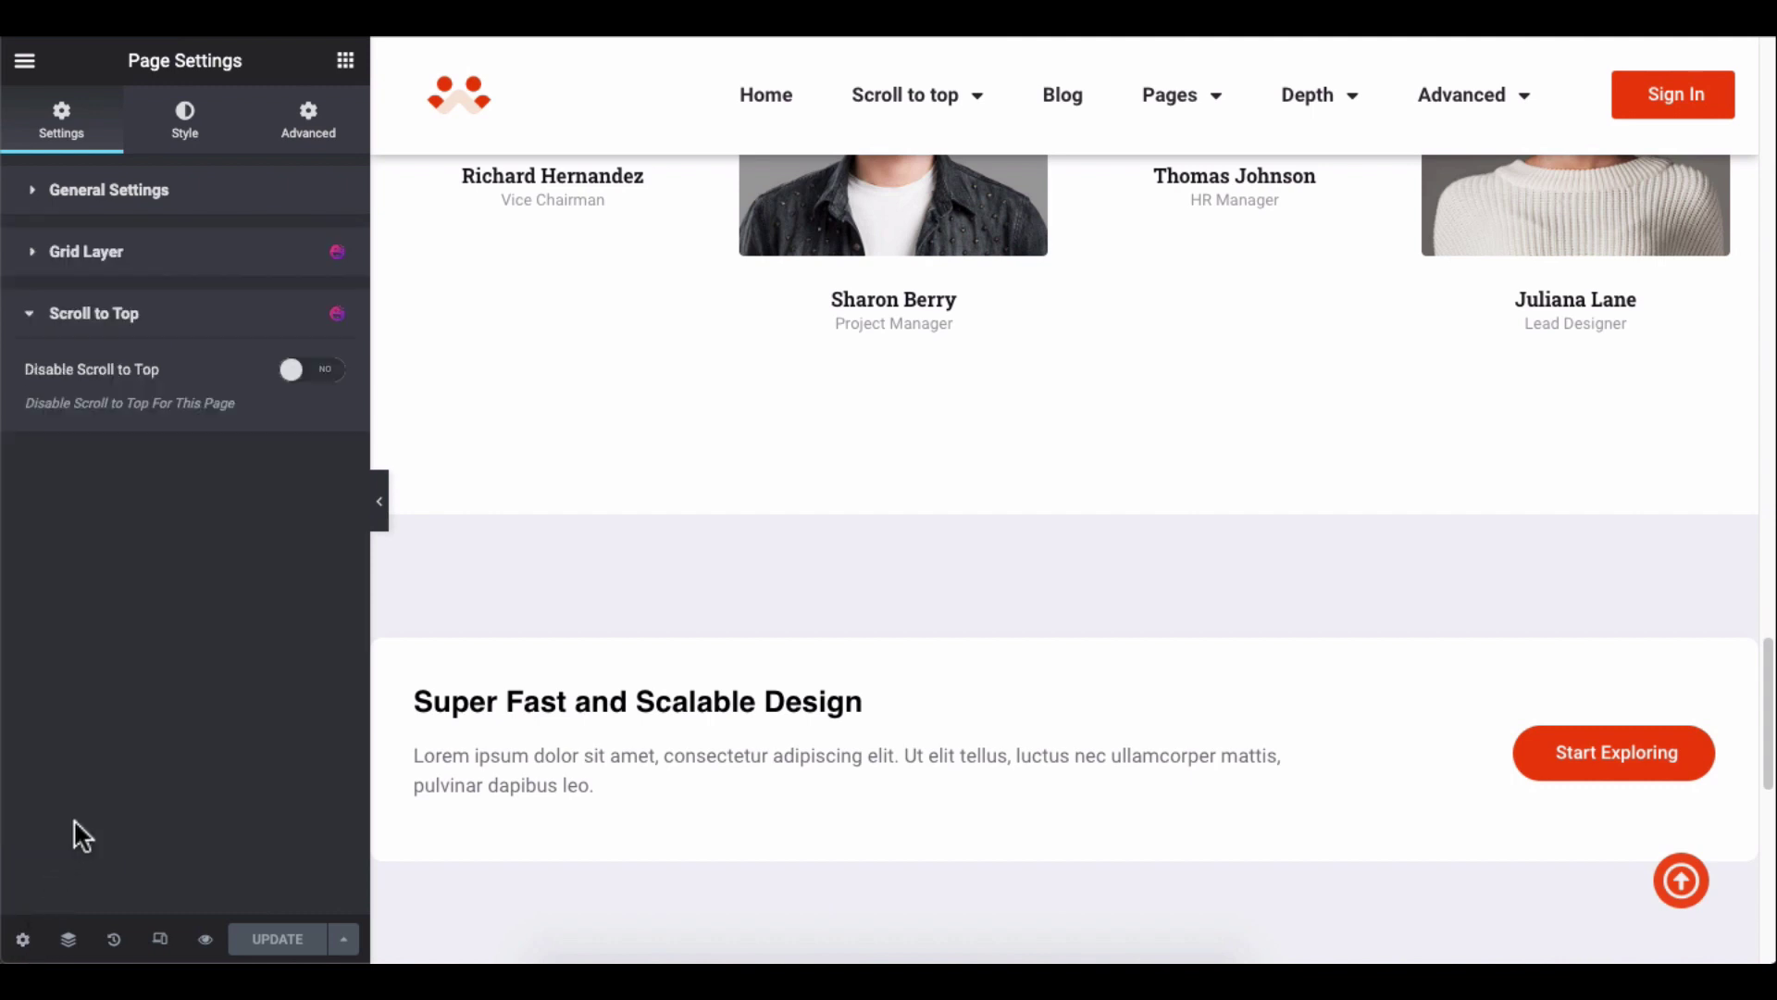
left_click(308, 382)
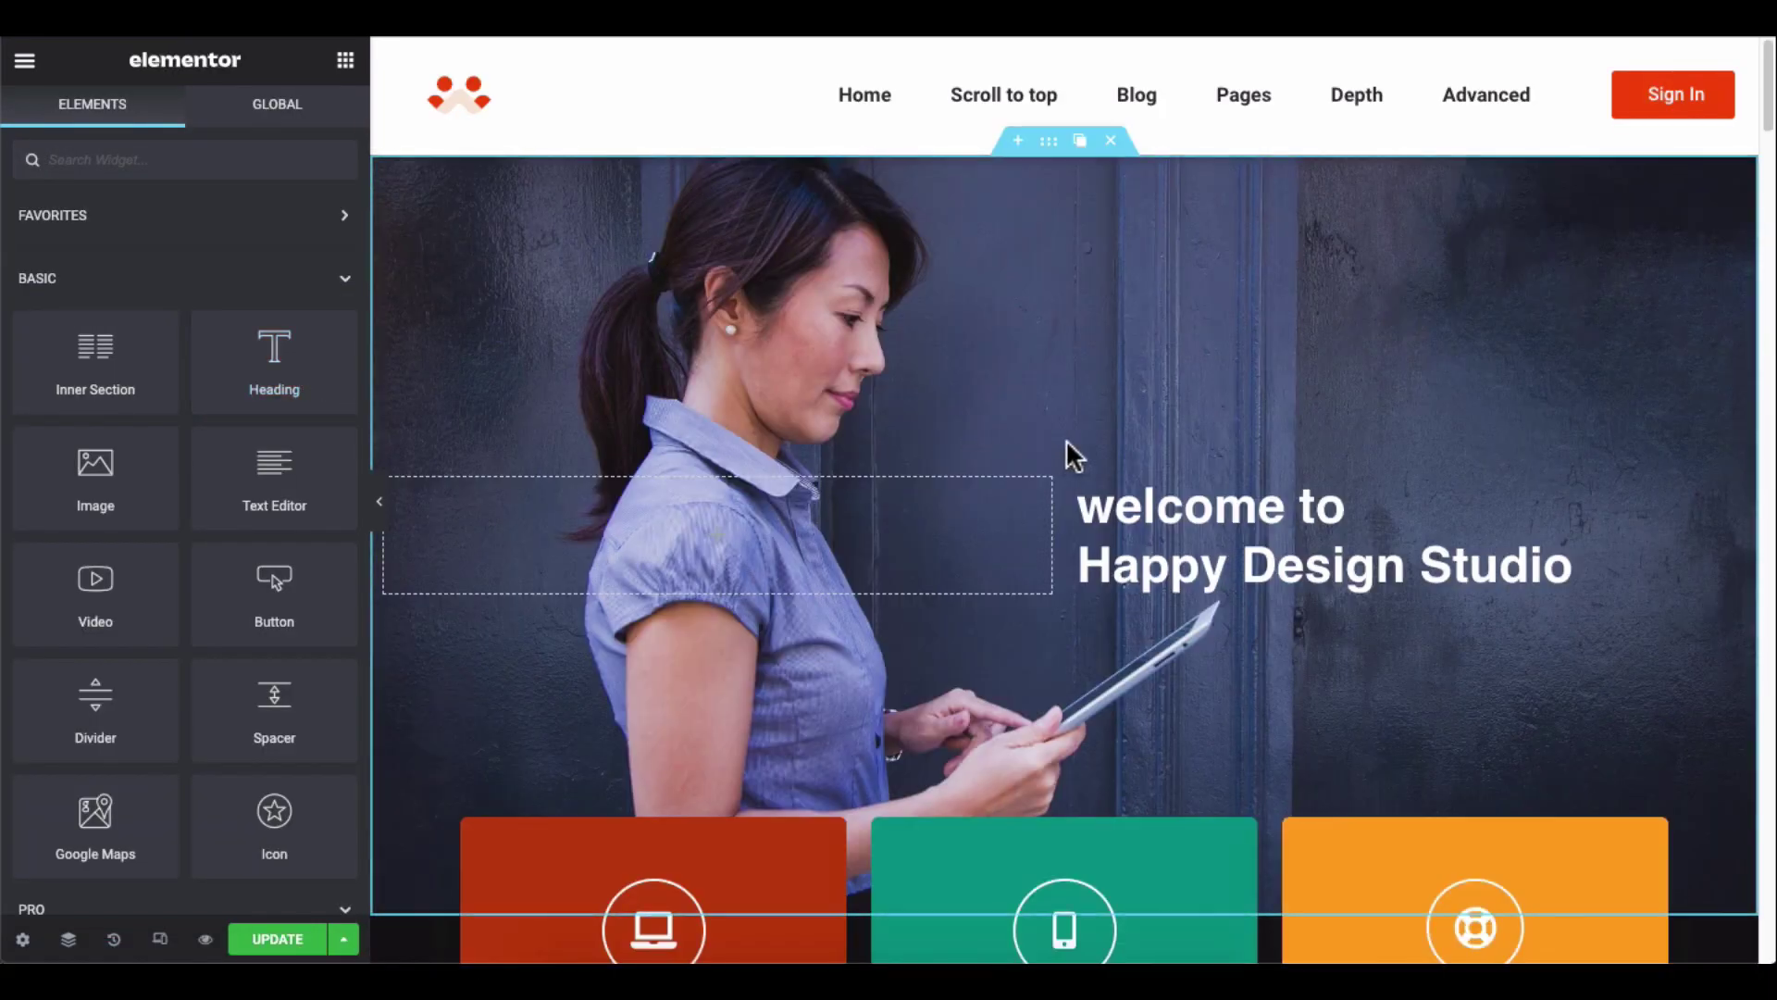
scroll(1110, 445, "down", 5)
scroll(1109, 439, "down", 20)
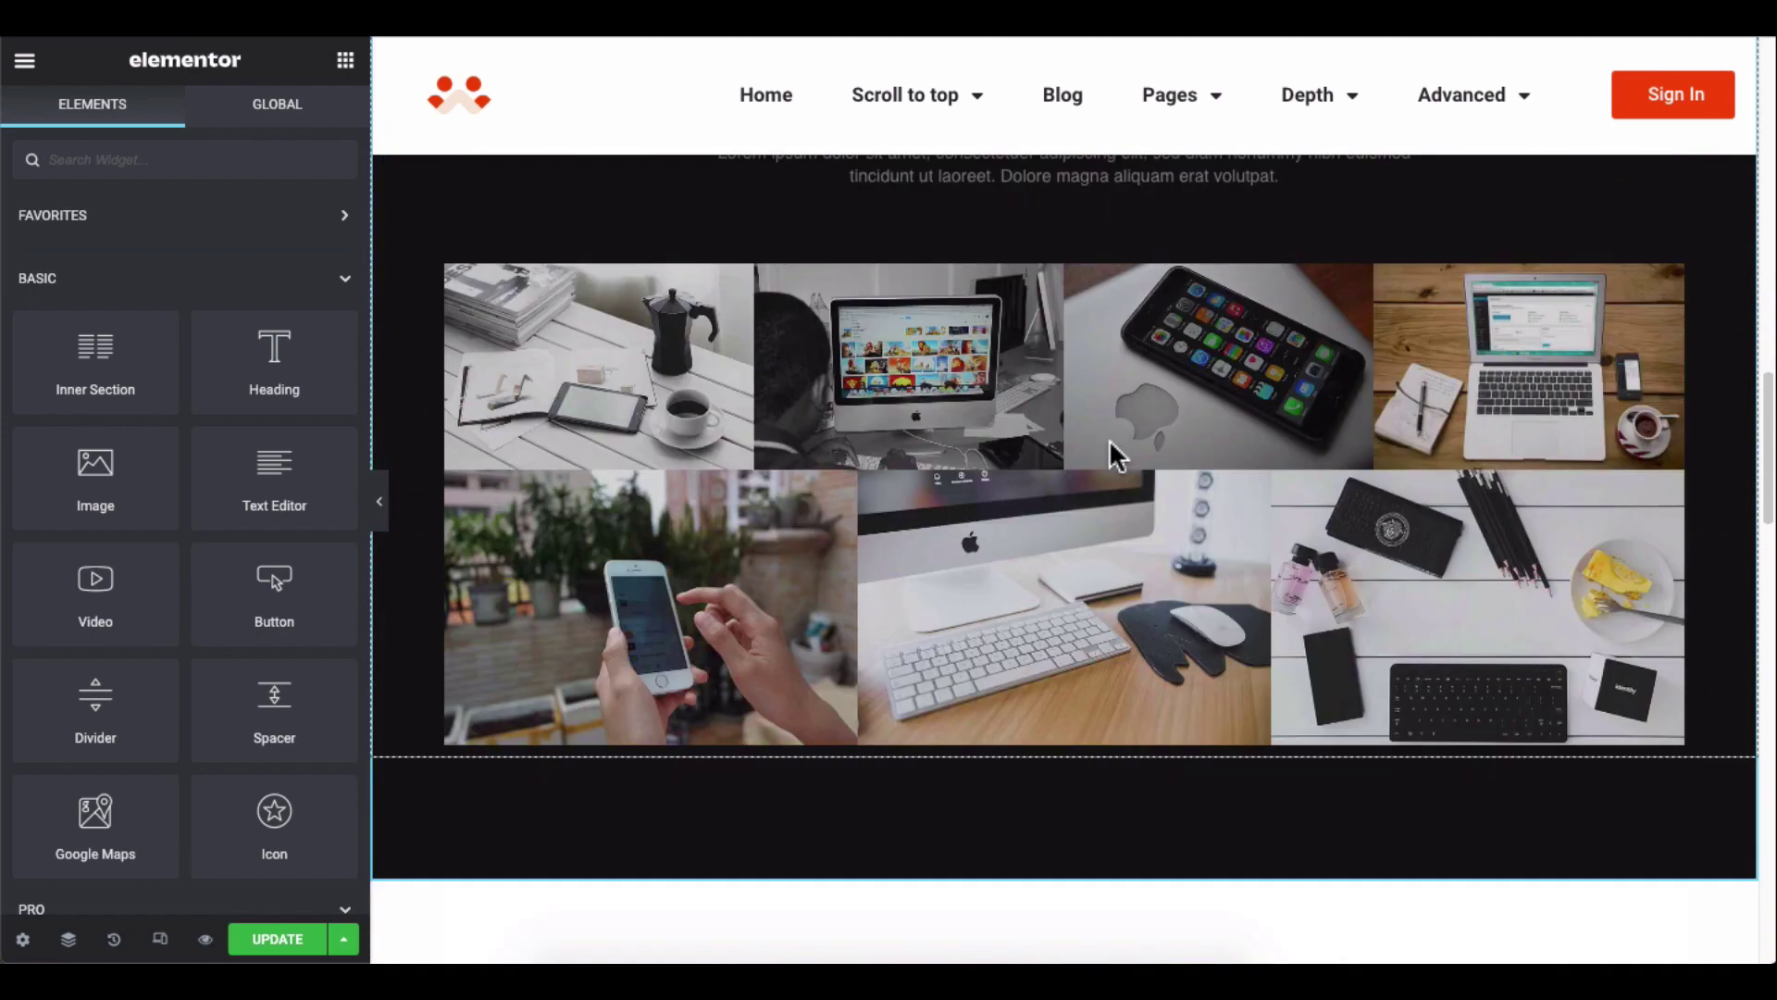
Look through the page down to the footer and back to the hero section for the scroll-to-top button.
scroll(1109, 438, "down", 5)
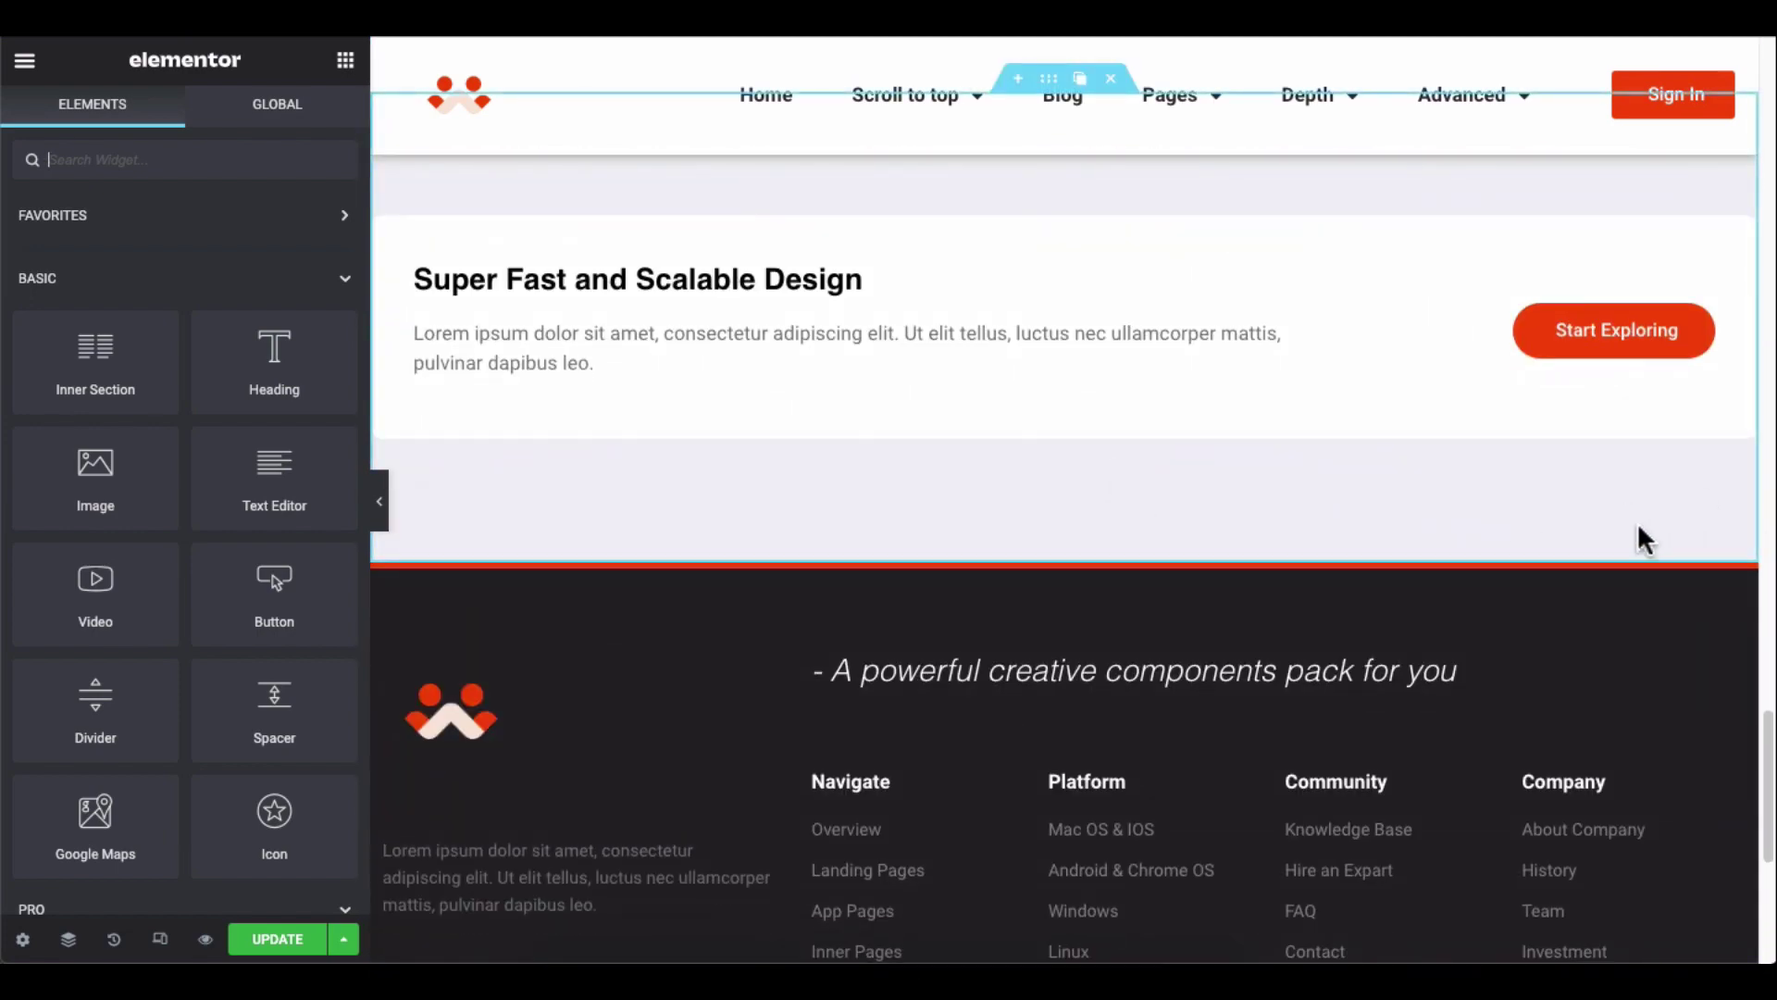
scroll(1664, 529, "up", 20)
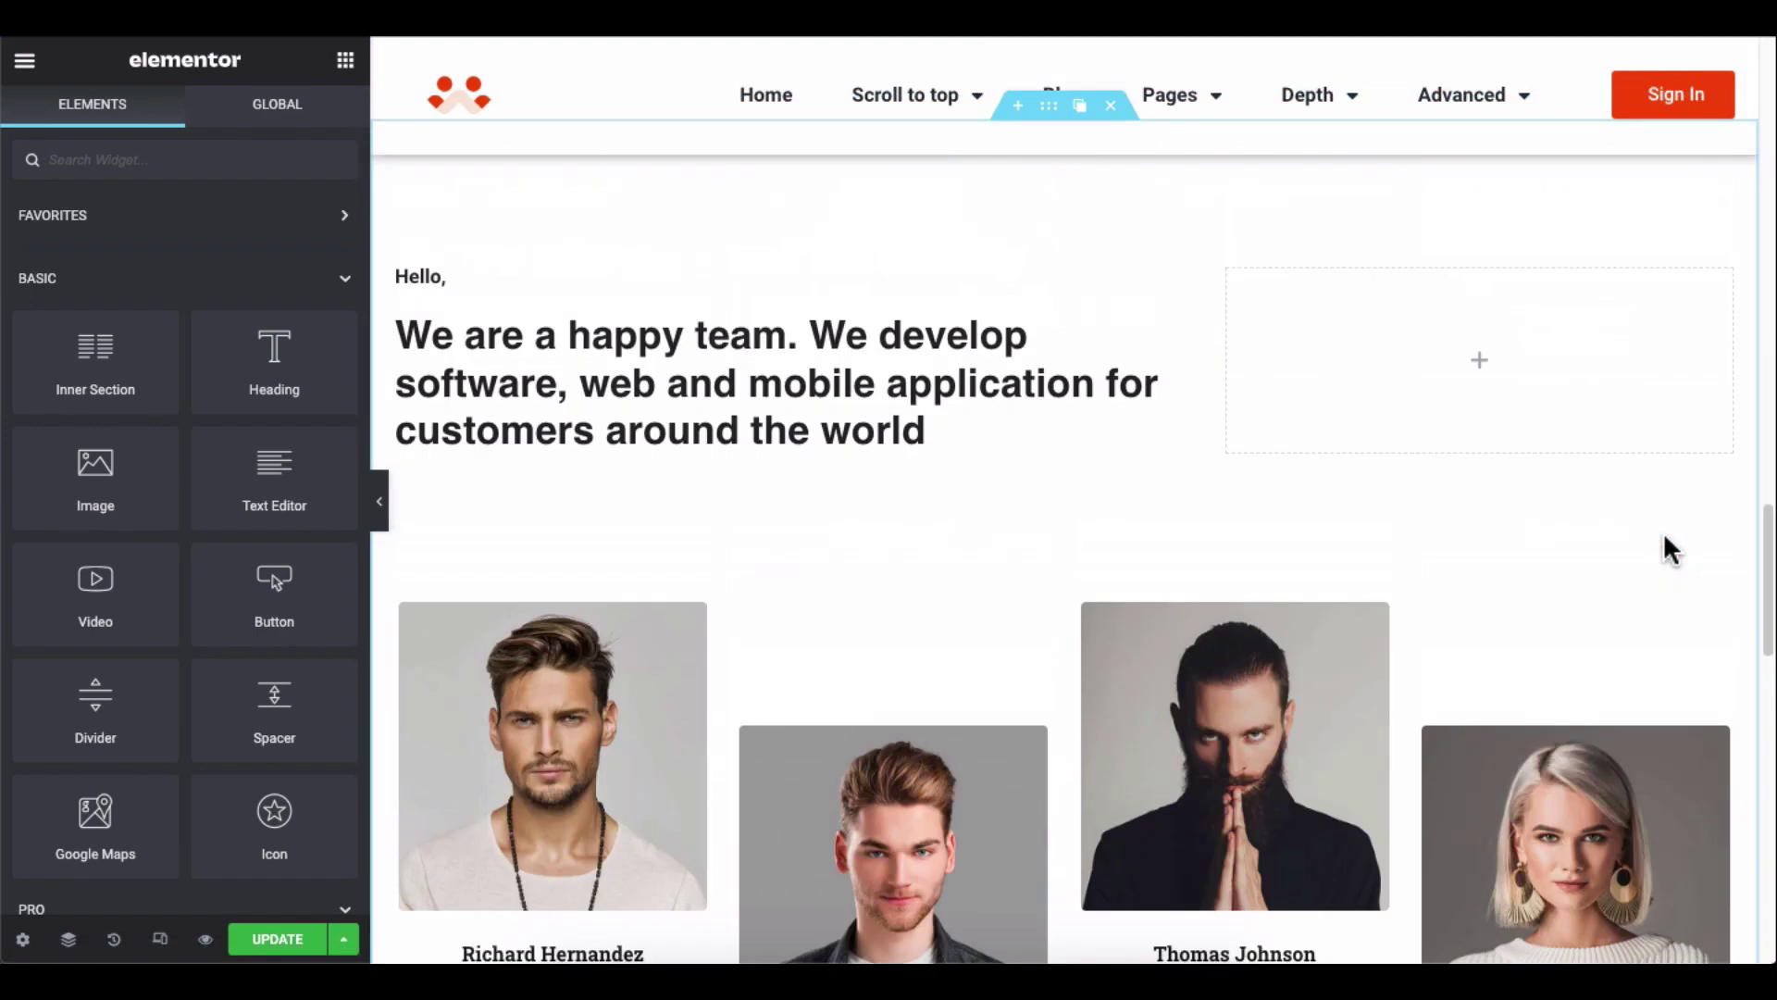
scroll(1657, 542, "up", 2)
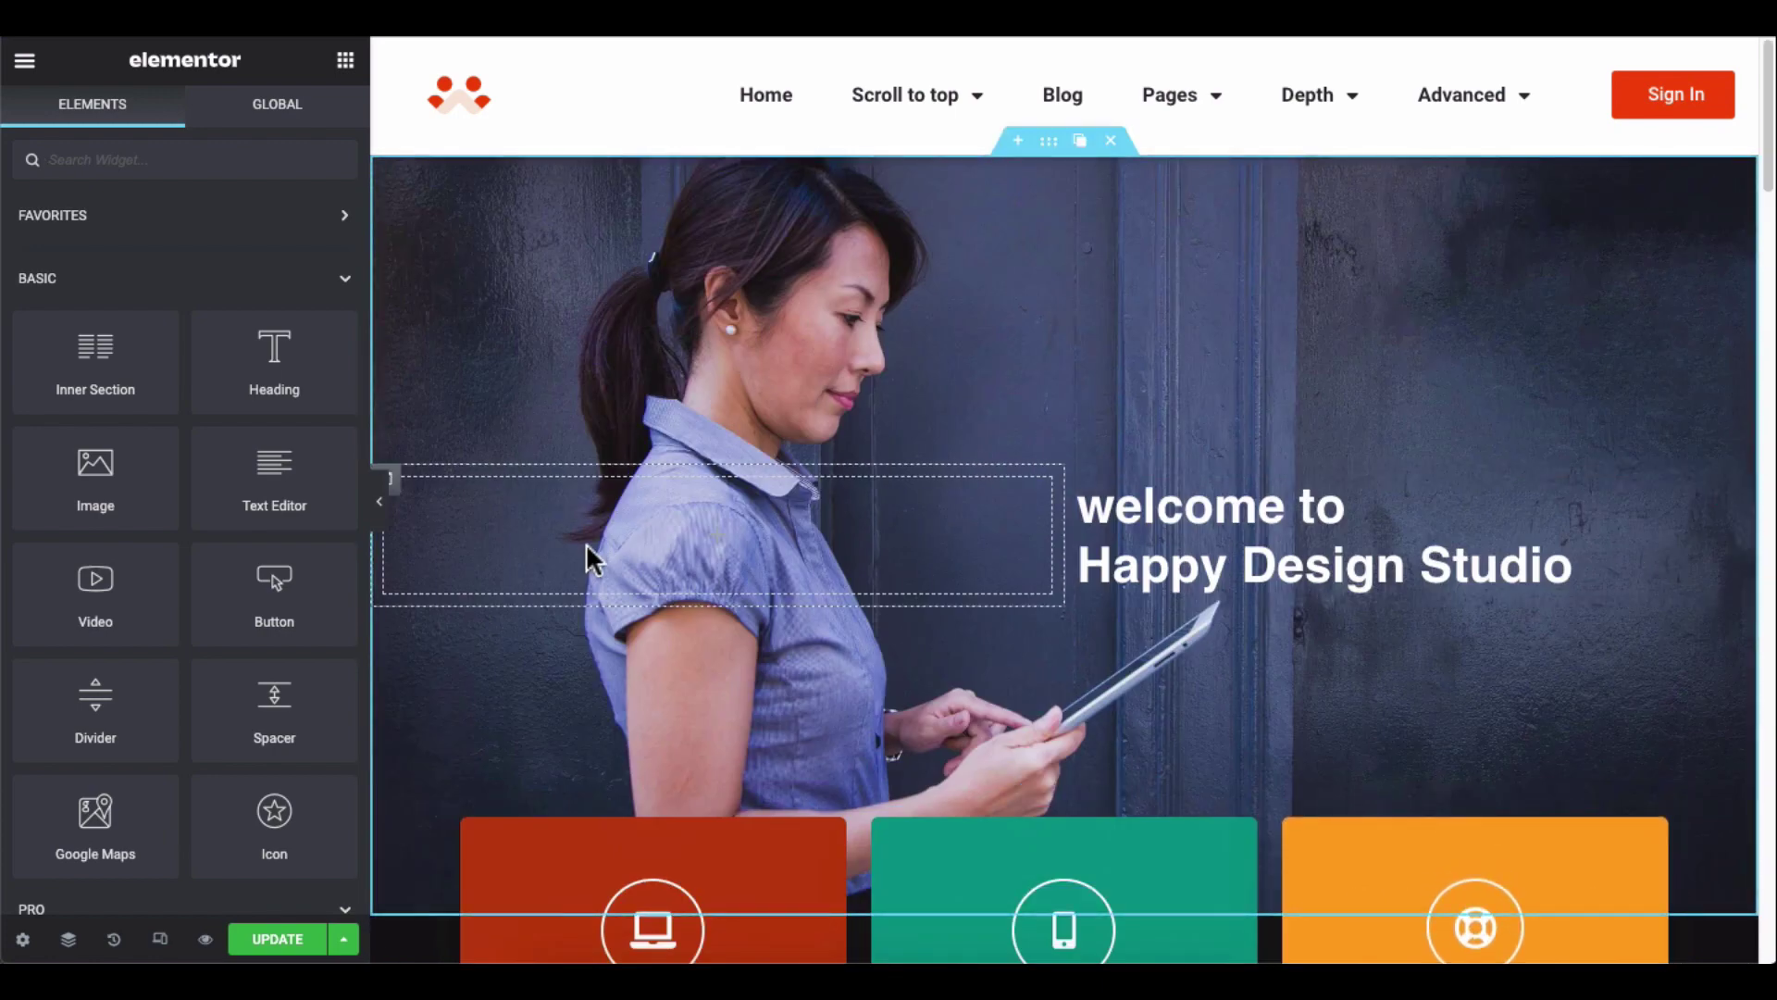
Hide the widget panel and check the full-width page from the hero section to the footer for the scroll-to-top button.
left_click(379, 511)
scroll(670, 508, "down", 8)
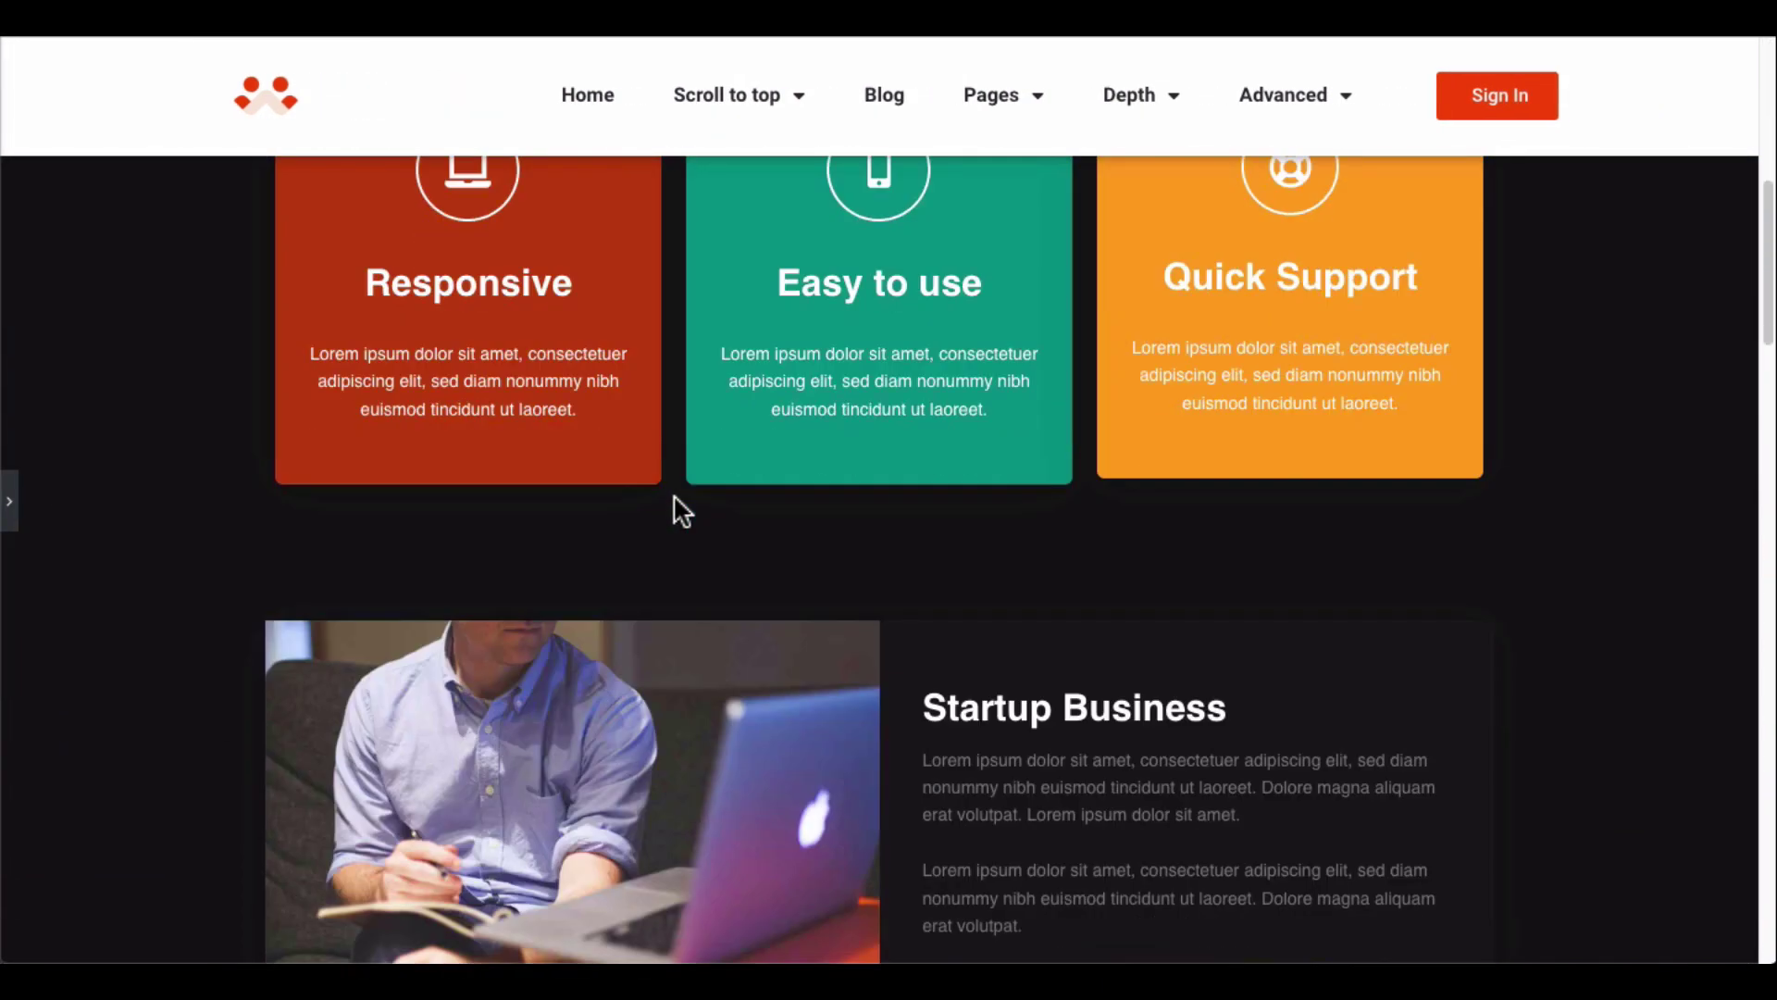
scroll(682, 512, "down", 20)
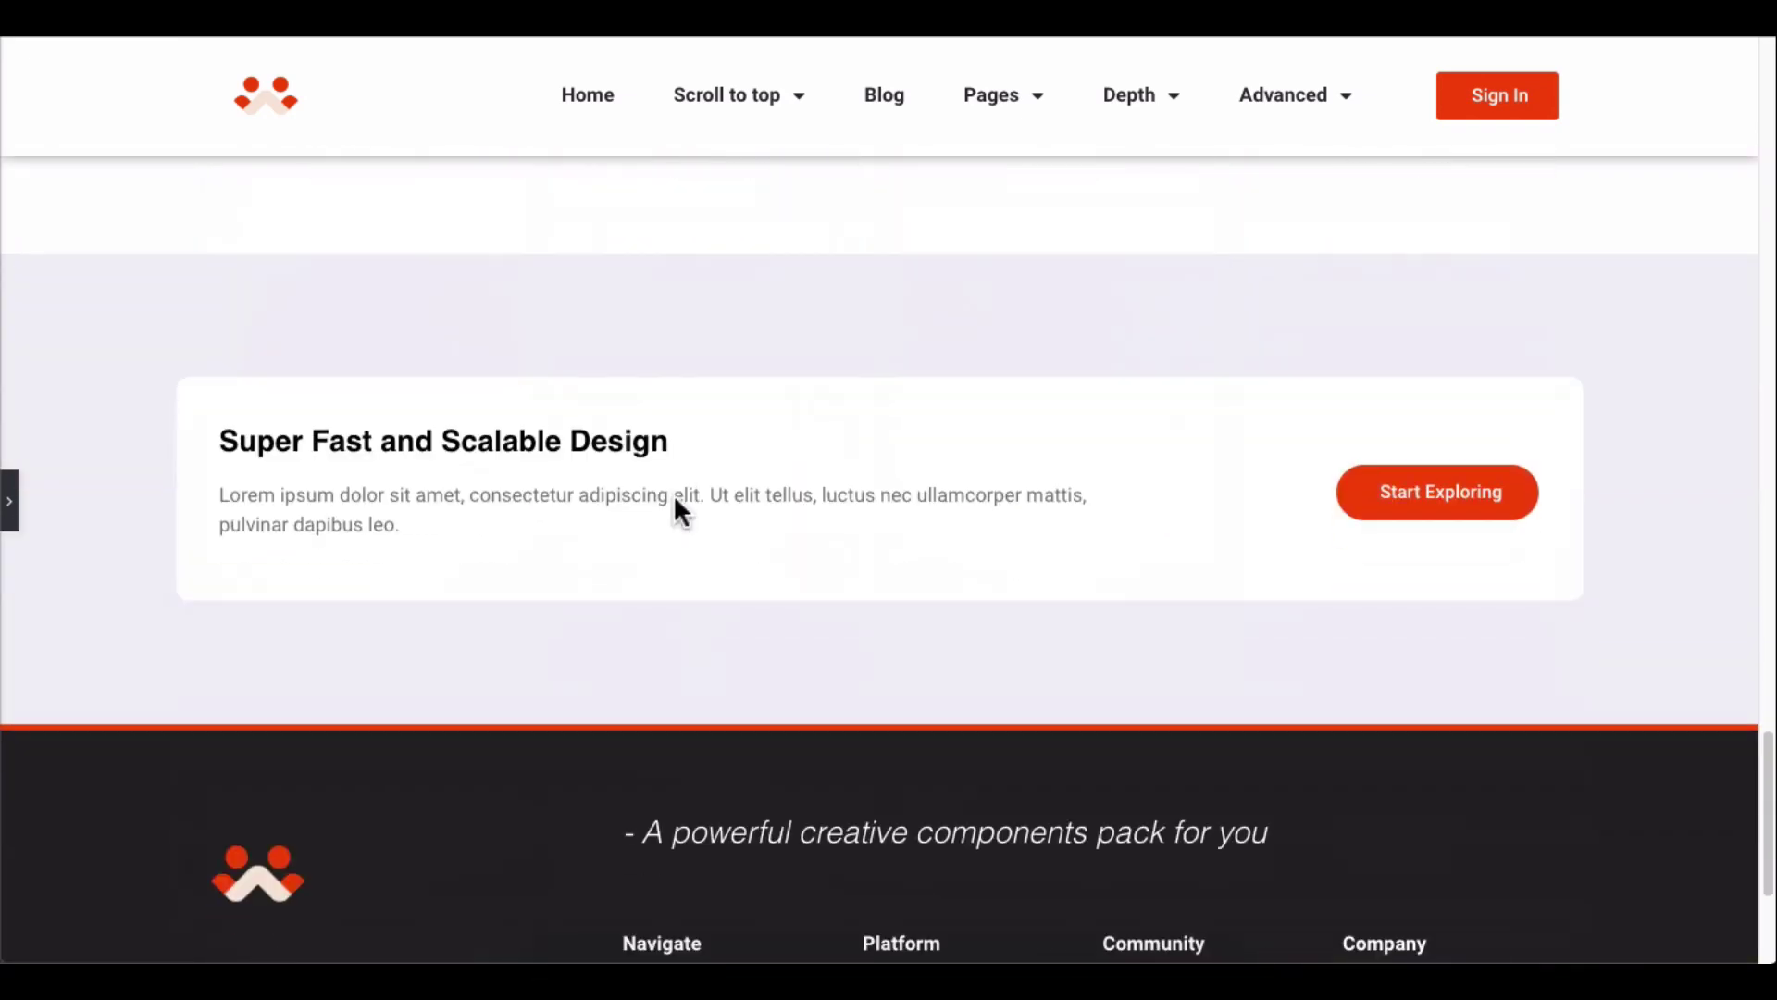
scroll(675, 499, "up", 20)
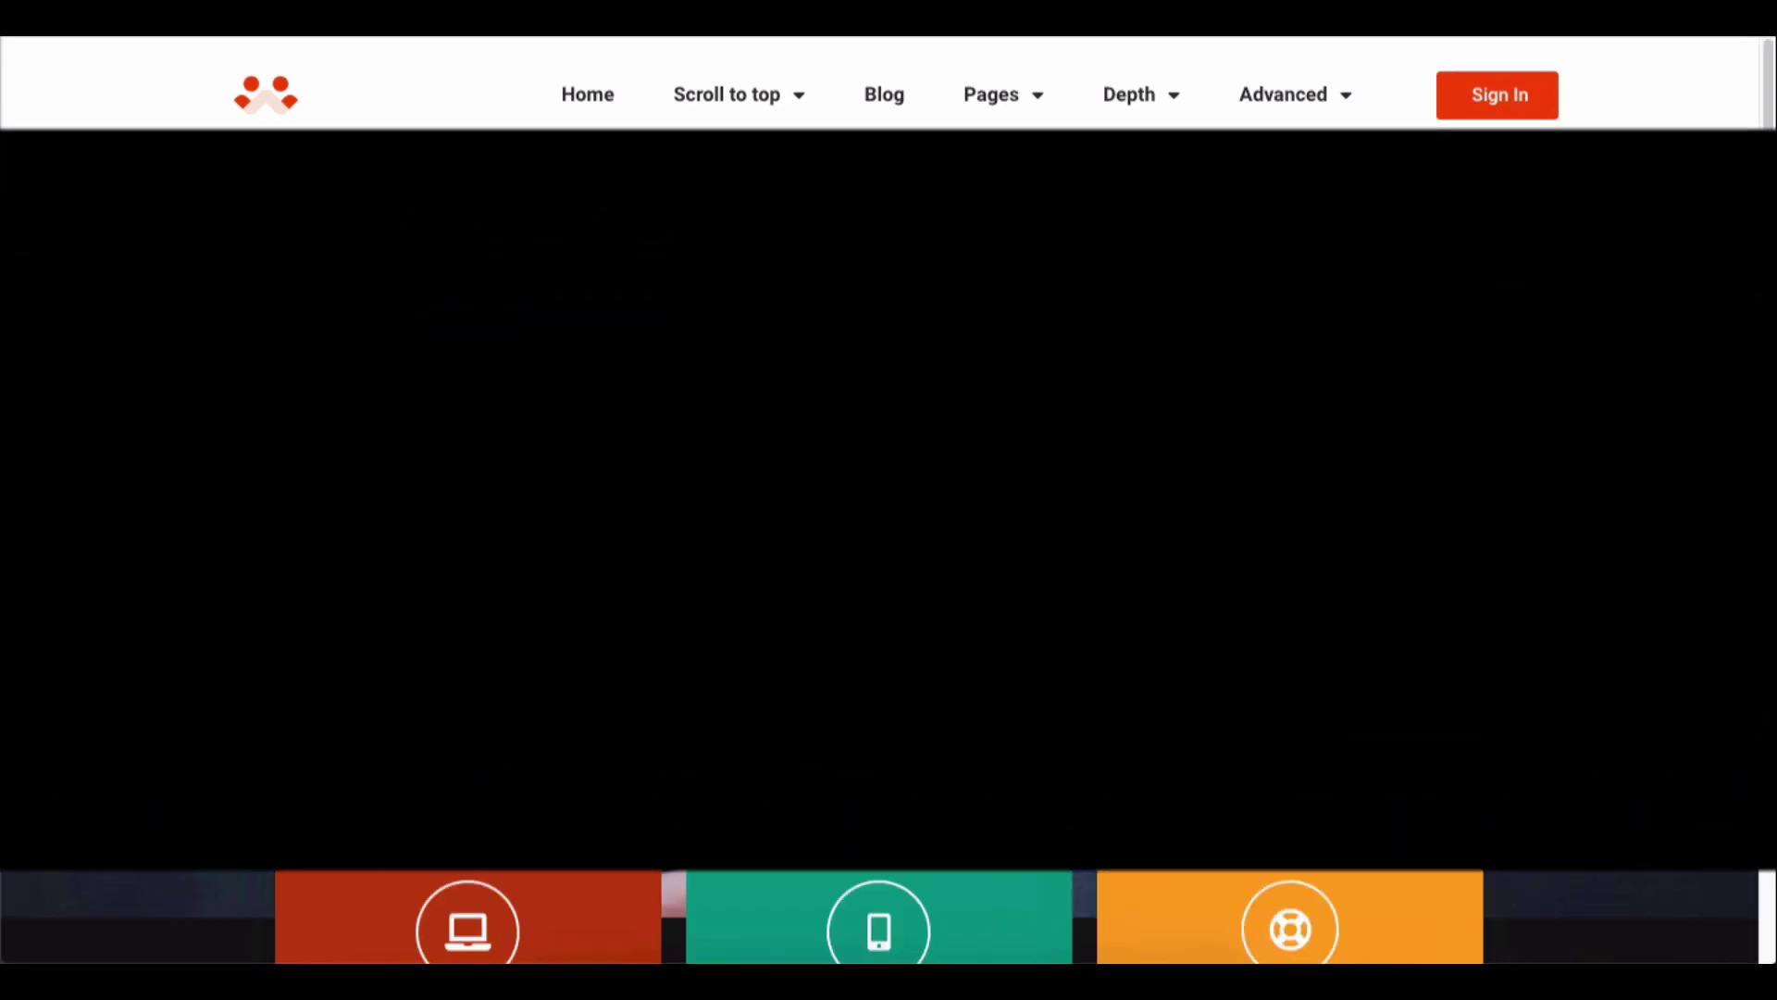